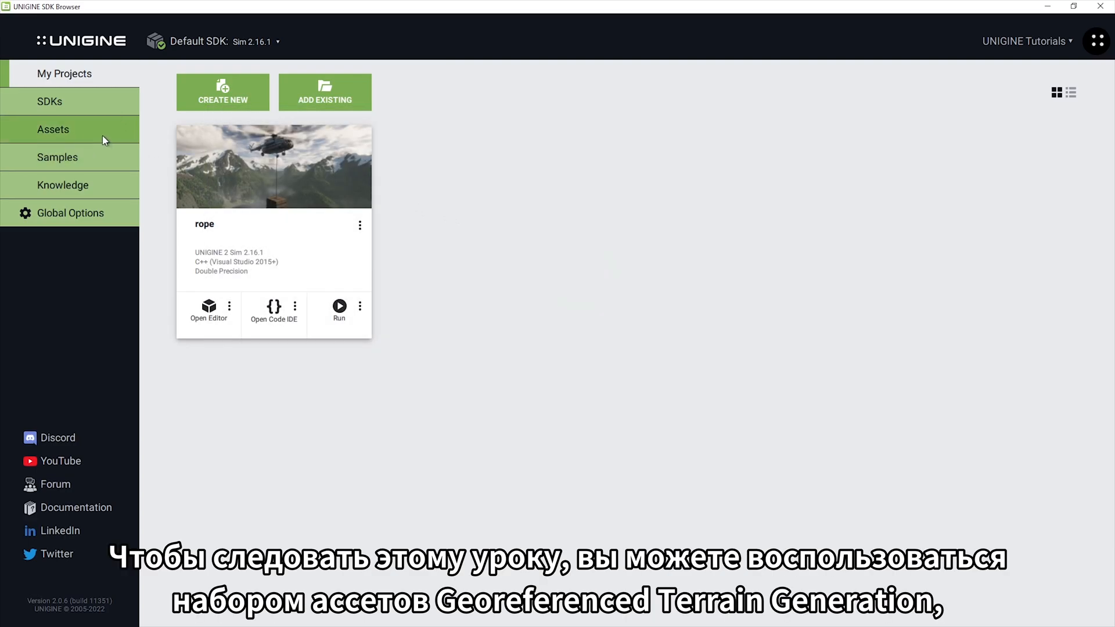
- Open the Asset Store and look through the Georeferenced Terrain Generation pack's preview images
left_click(105, 139)
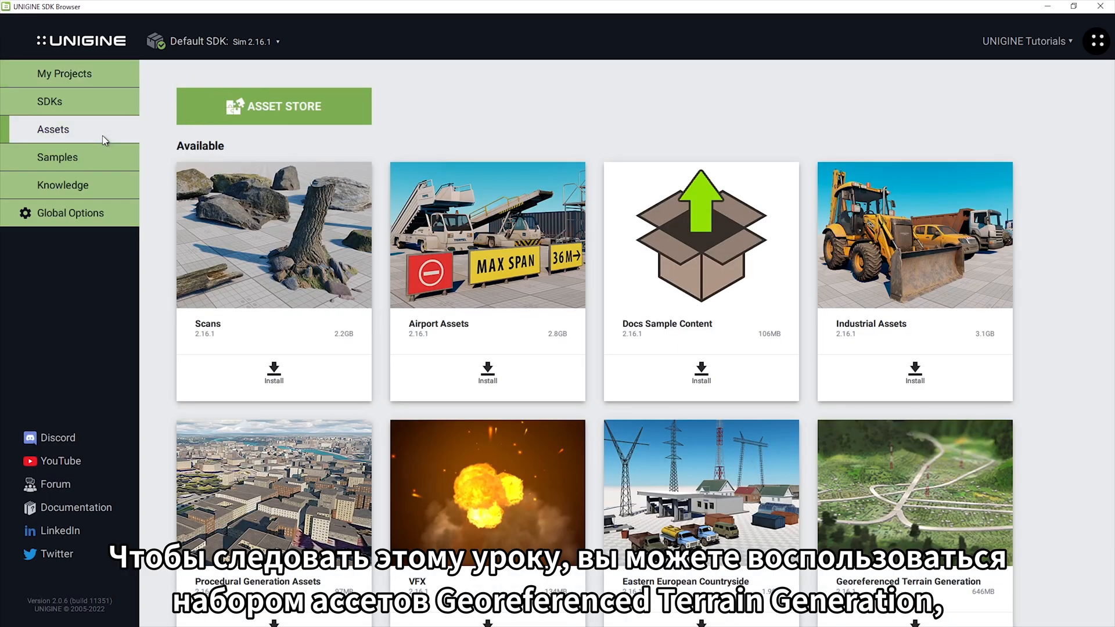
left_click(329, 104)
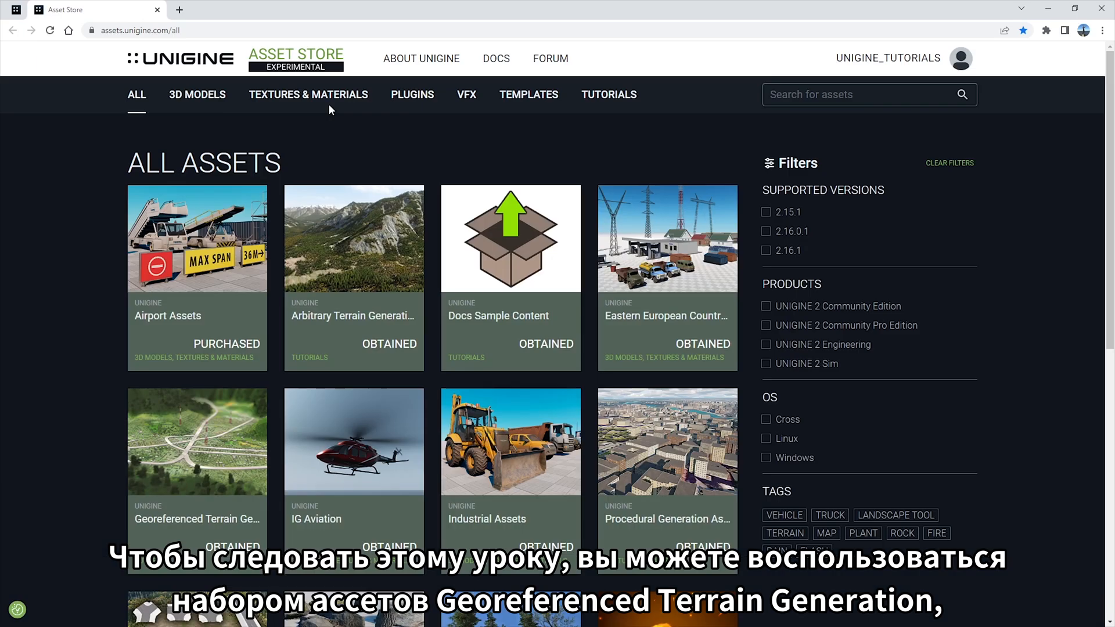
scroll(99, 259, "down", 3)
left_click(189, 275)
left_click(340, 425)
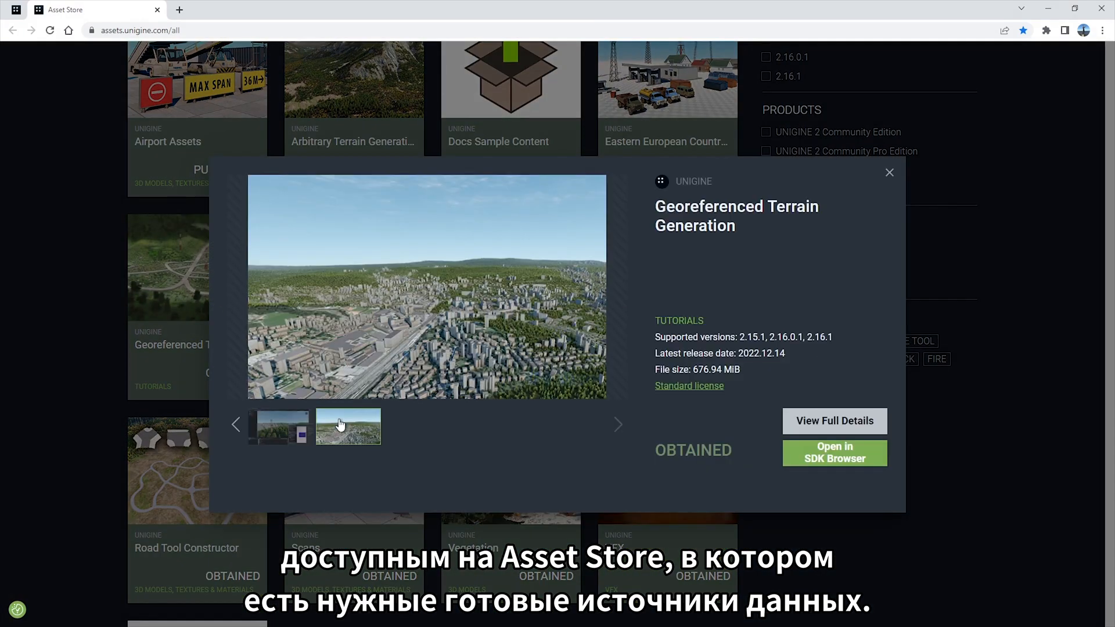
left_click(85, 302)
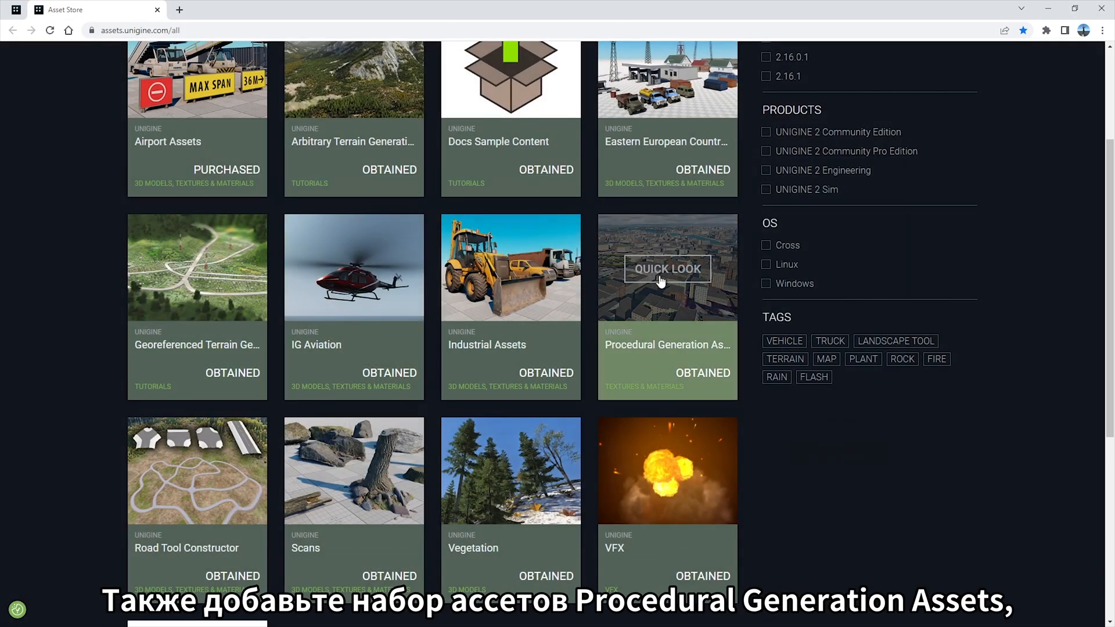
- Look through the Procedural Generation Assets pack's preview images and open it in the SDK Browser to install it
left_click(660, 281)
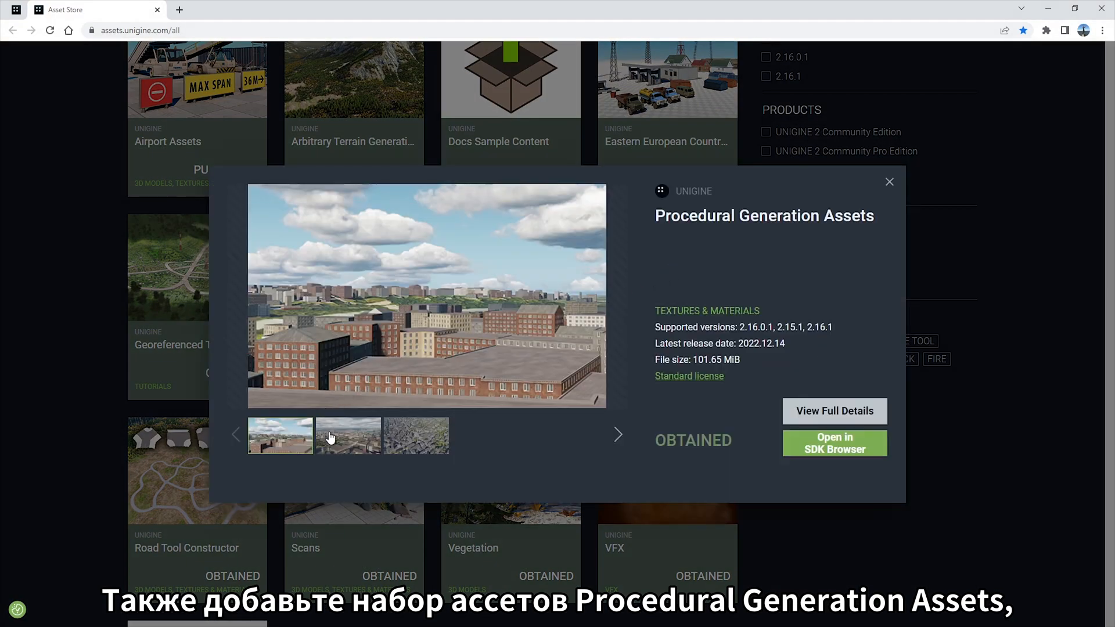
left_click(349, 437)
left_click(393, 442)
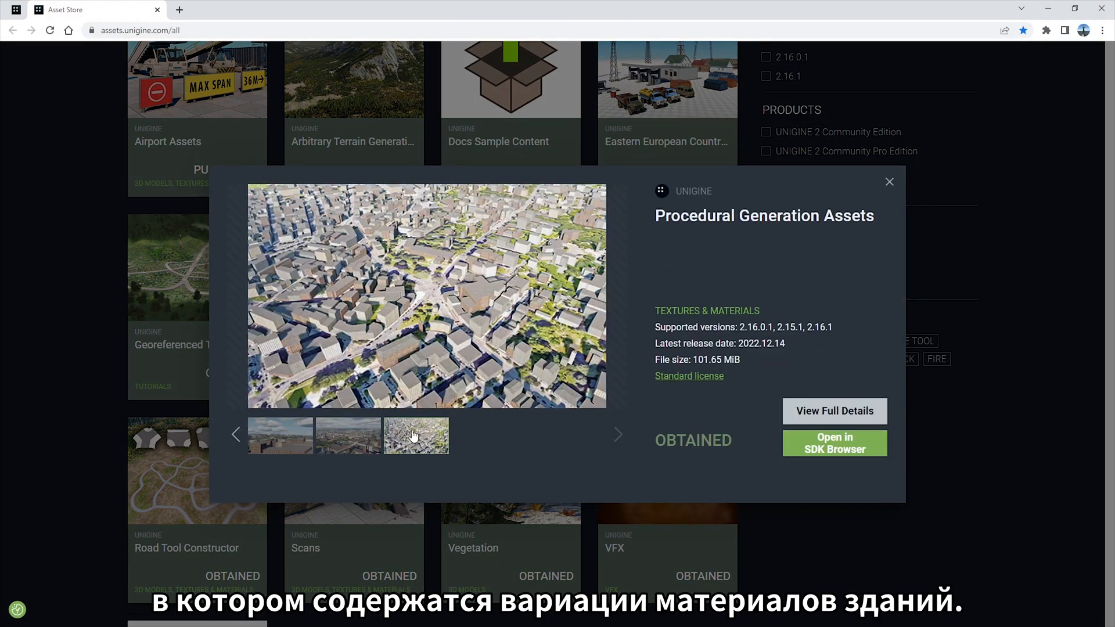
left_click(803, 444)
left_click(419, 216)
left_click(183, 76)
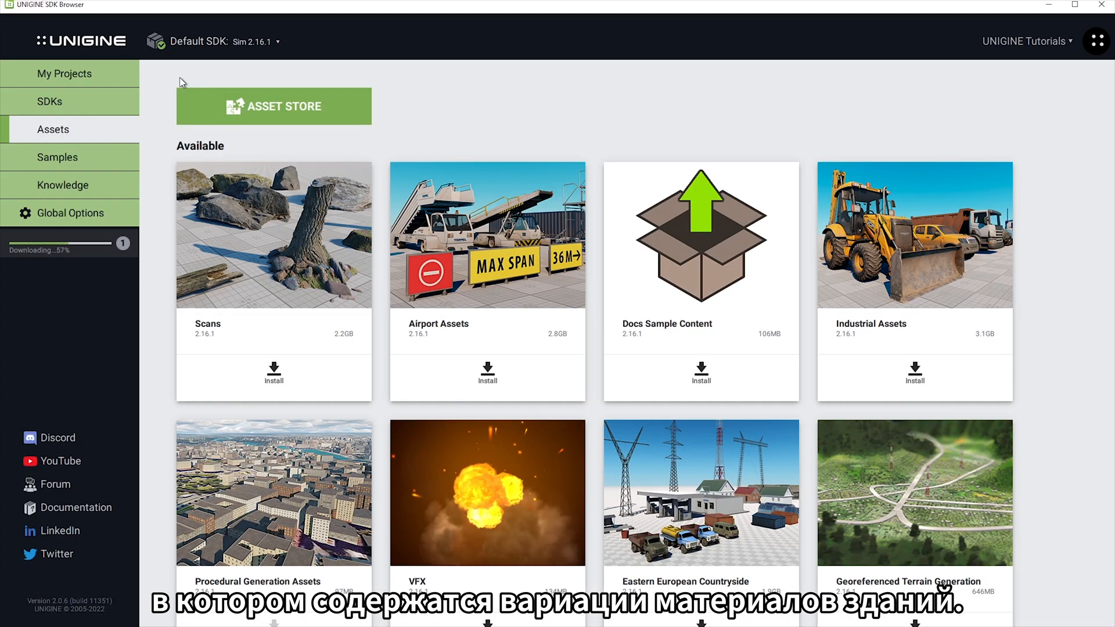
- Install the Georeferenced Terrain Generation pack from the available assets
scroll(182, 156, "down", 2)
left_click(699, 514)
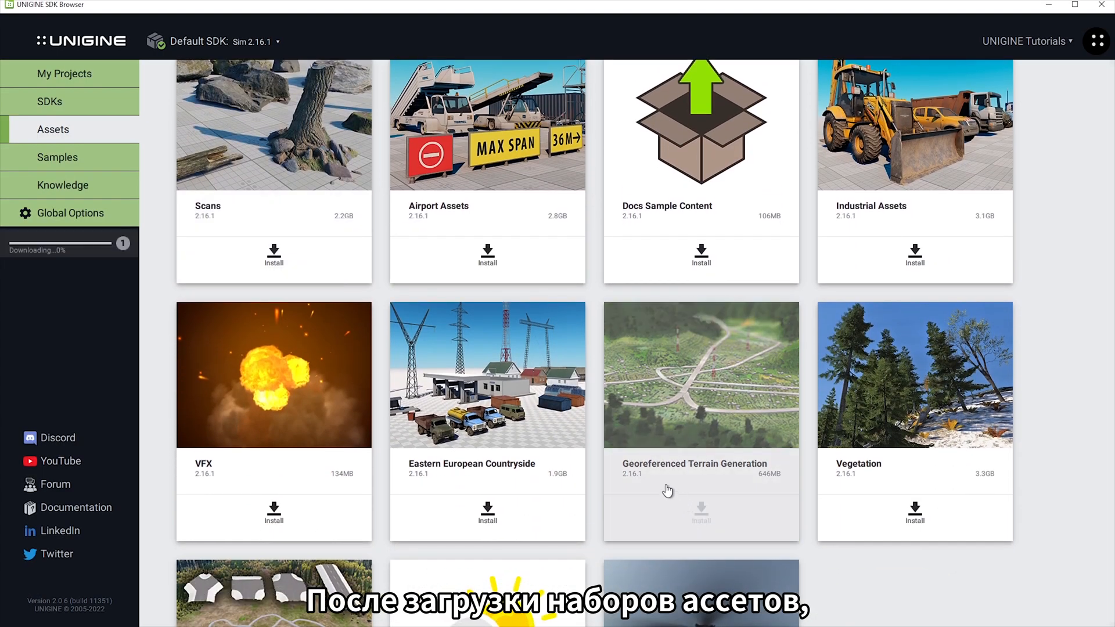
mouse_move(121, 243)
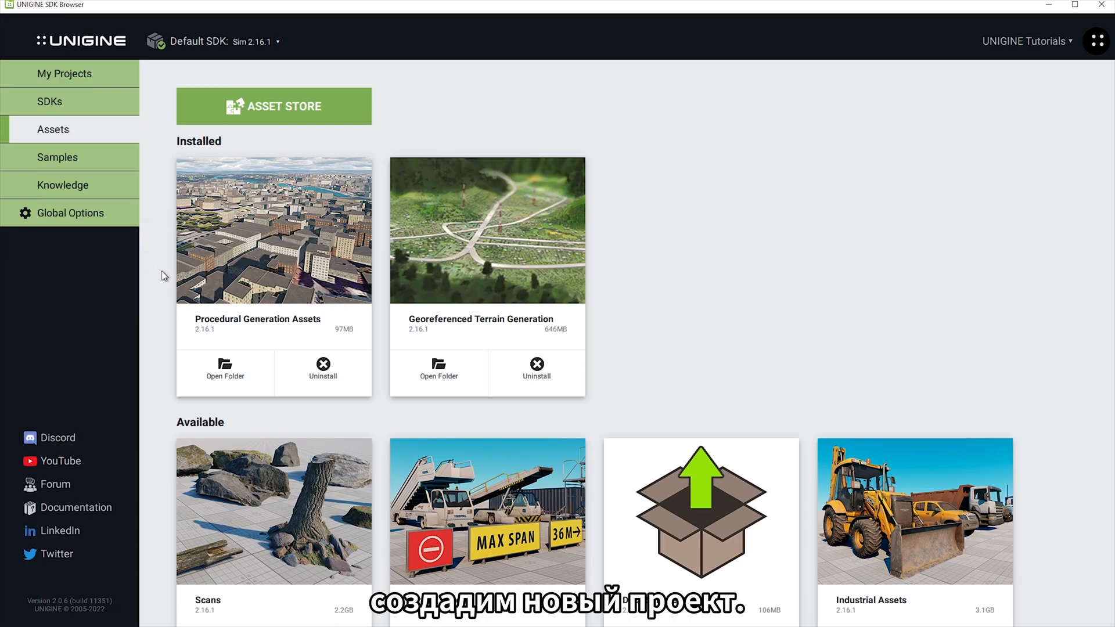
- Set up a new project named Sandworm with the C++ (Visual Studio 2015+) API and Double precision
left_click(123, 72)
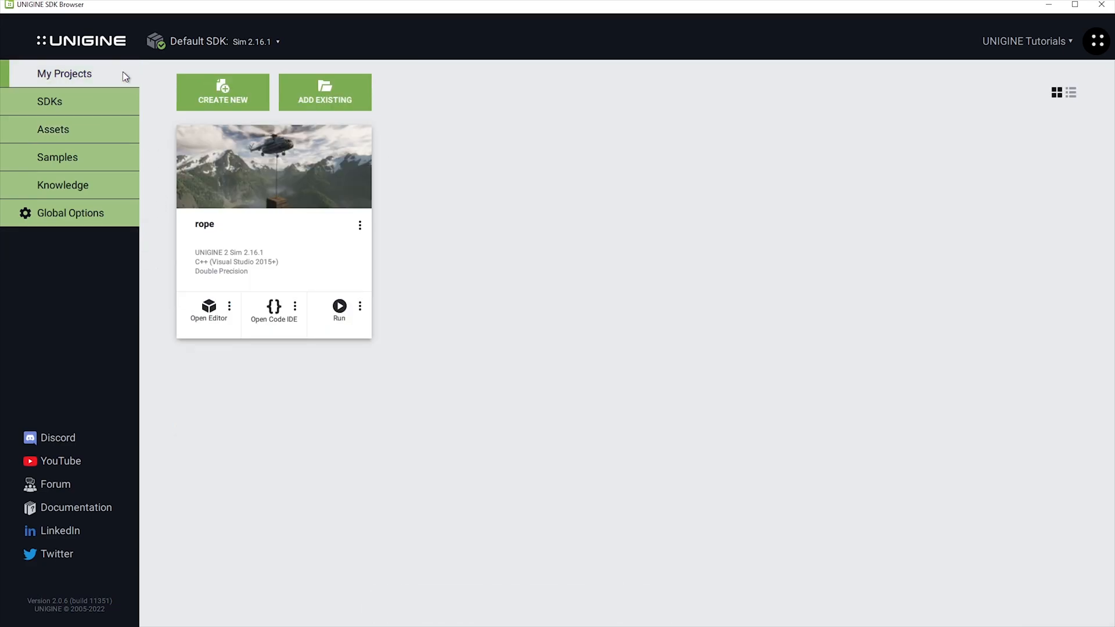
left_click(245, 94)
type("Sandworm")
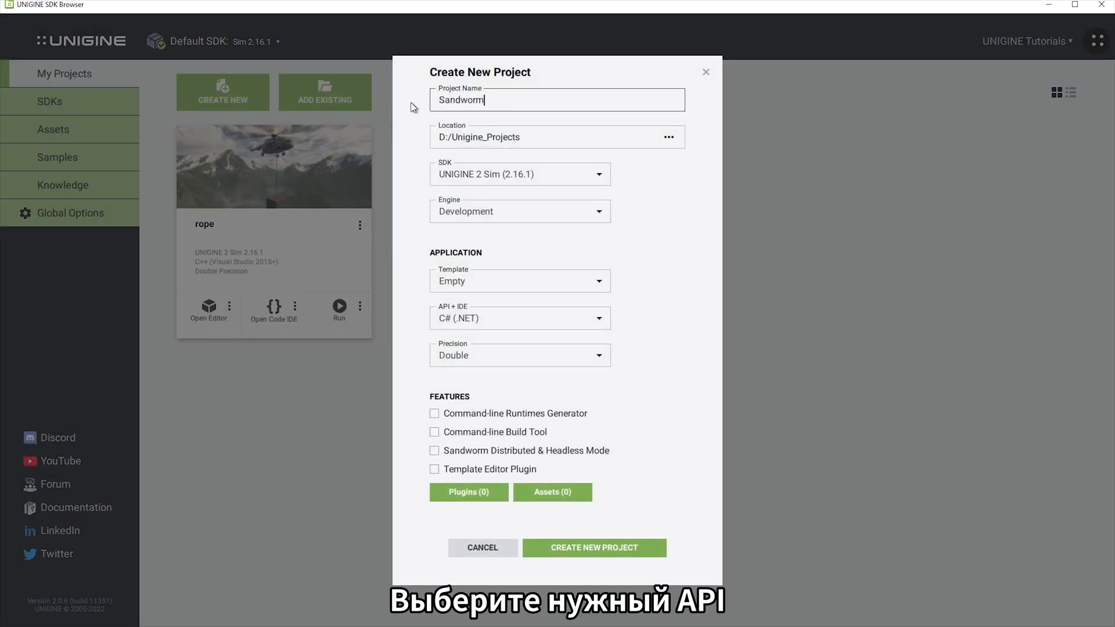
left_click(601, 319)
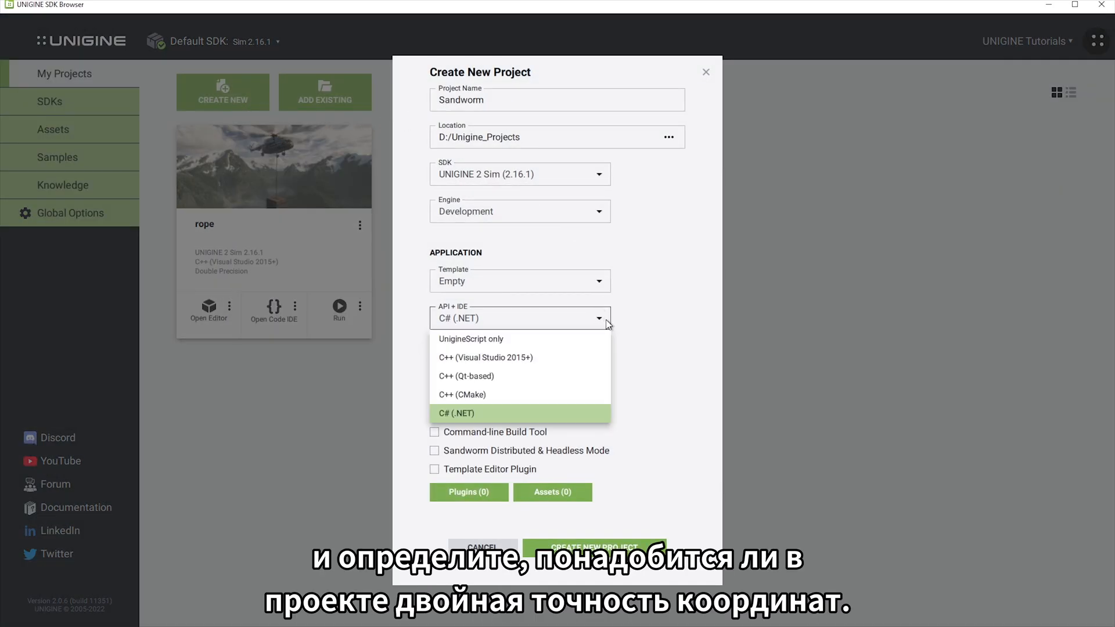
left_click(592, 358)
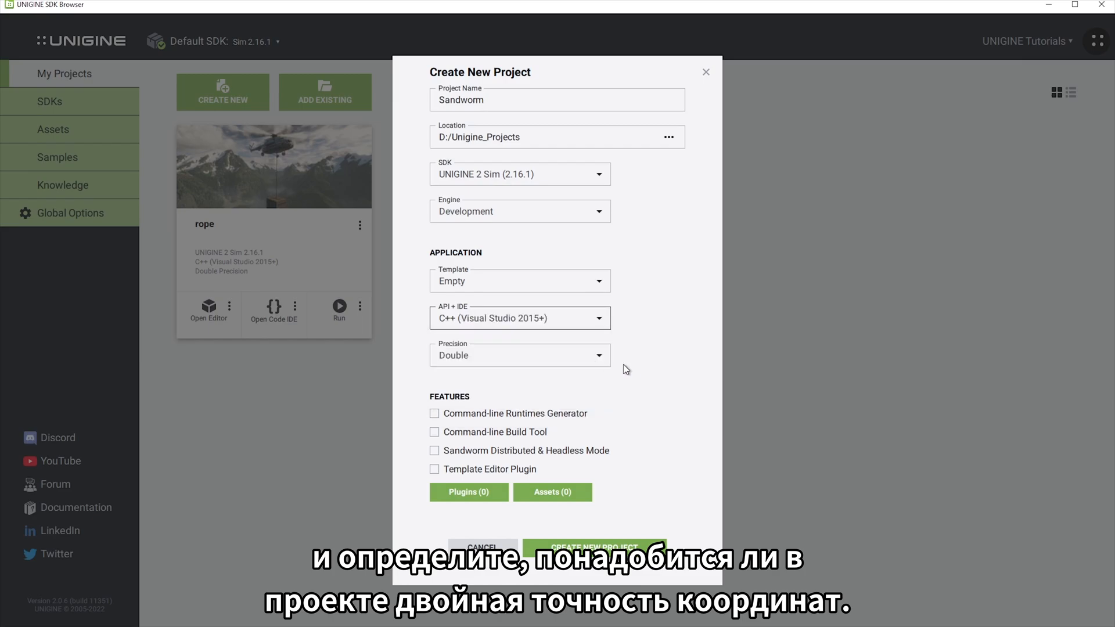
left_click(600, 357)
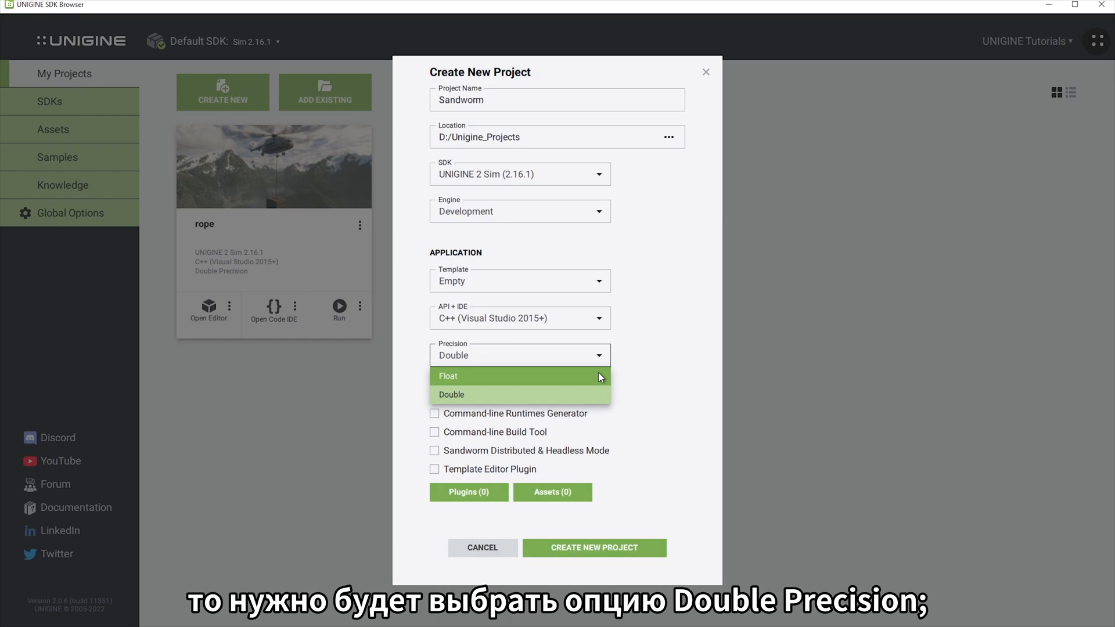
left_click(595, 395)
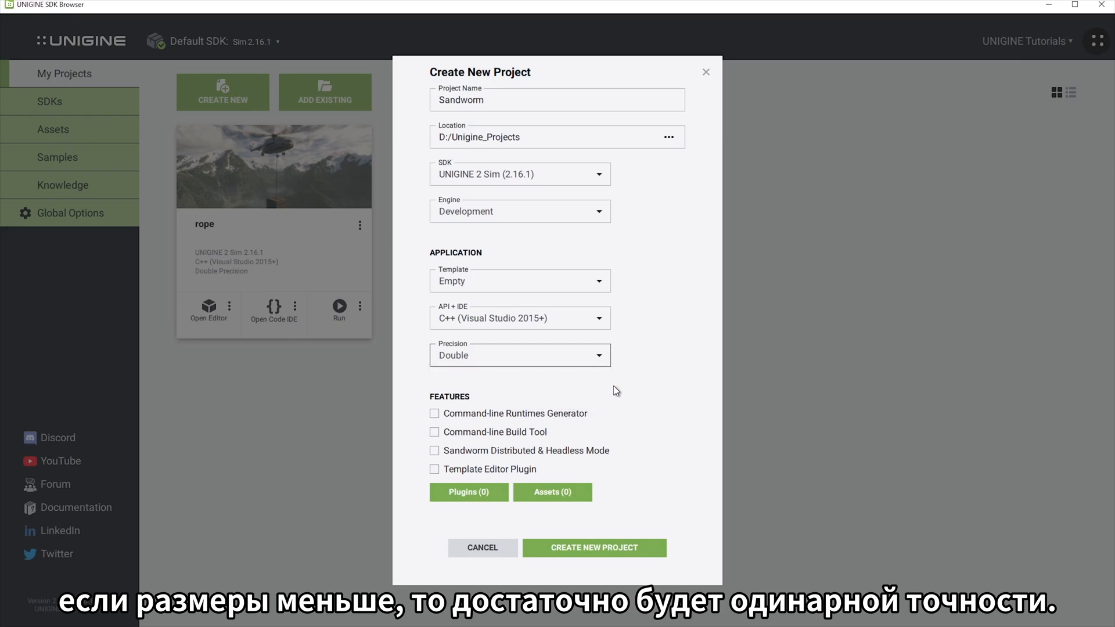
- Add the Procedural Generation Assets and Georeferenced Terrain Generation packs to the new project
left_click(553, 492)
left_click_drag(426, 232, 604, 245)
left_click_drag(505, 230, 627, 283)
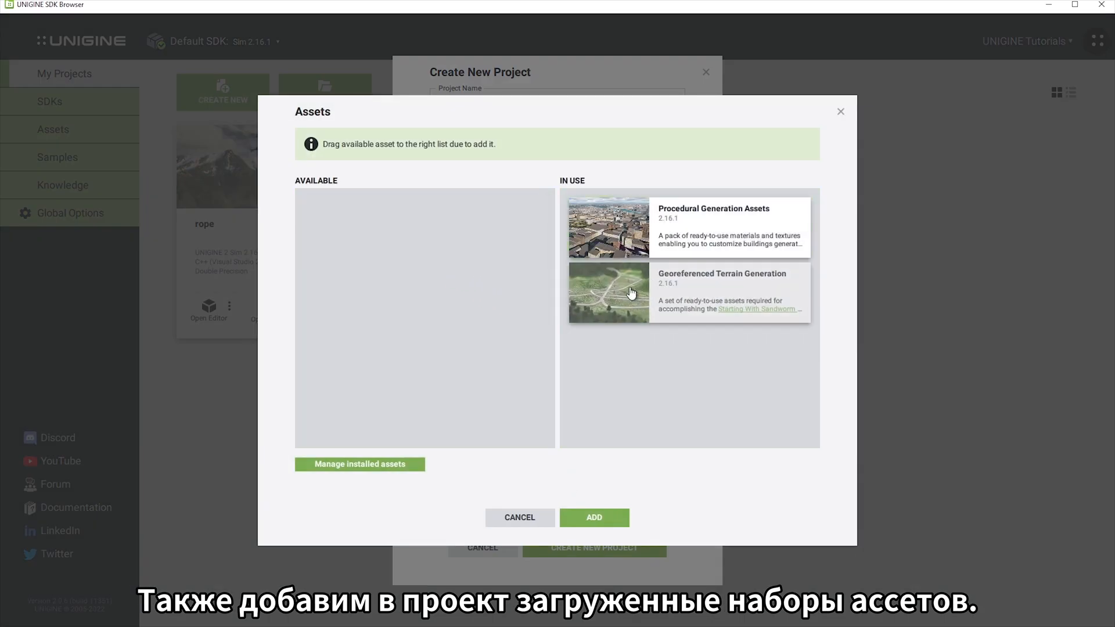
left_click(593, 518)
- Create the Sandworm project and launch it in UnigineEditor with Microprofile disabled
left_click(608, 551)
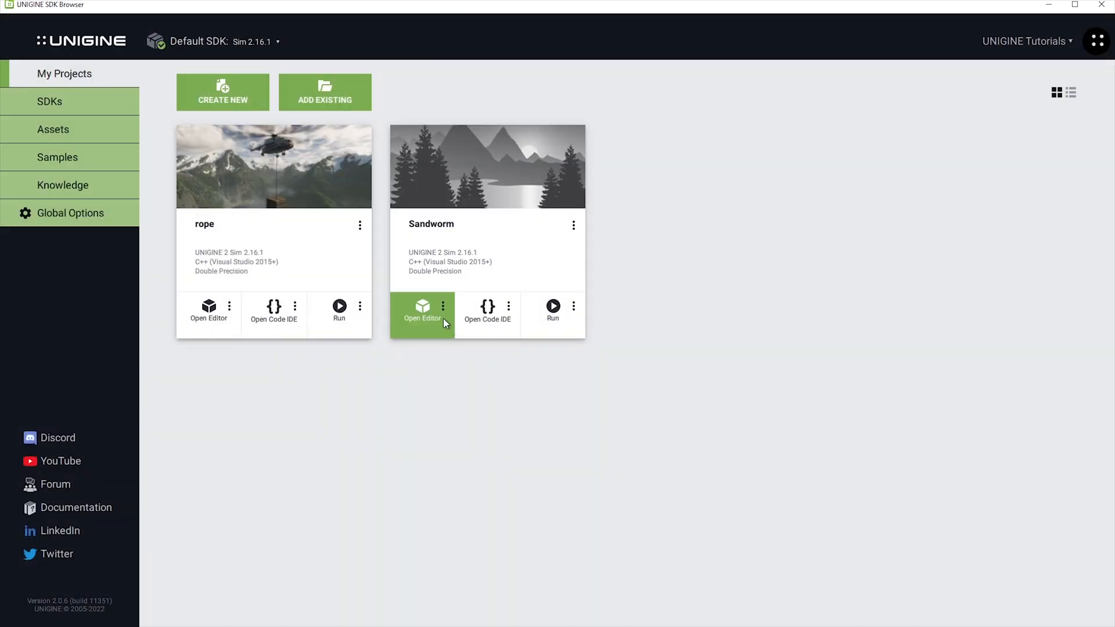
left_click(434, 312)
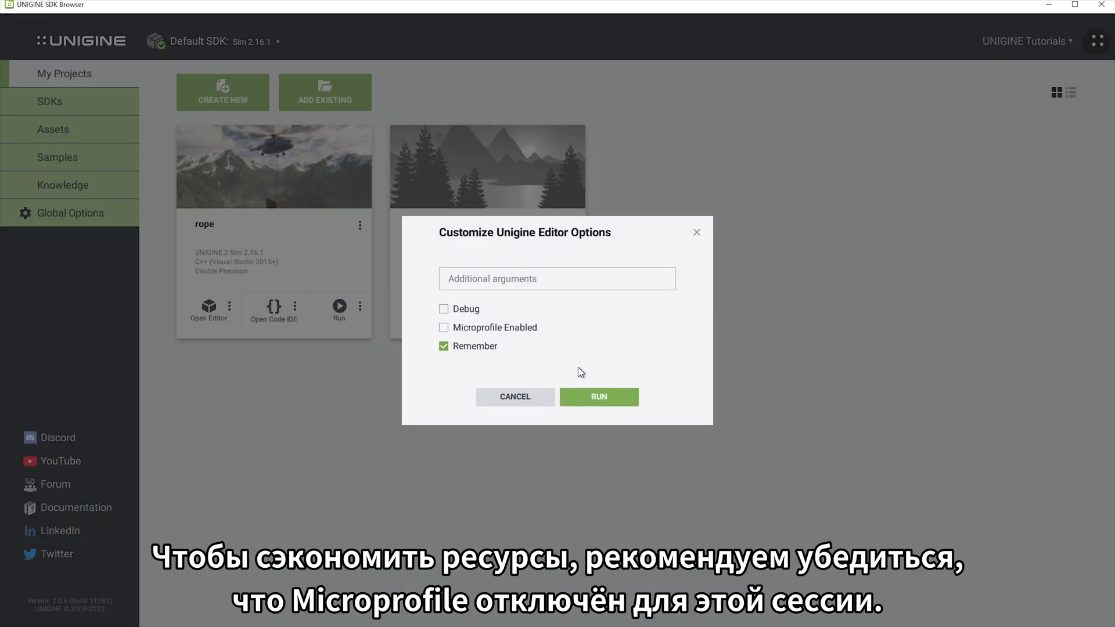
left_click(592, 396)
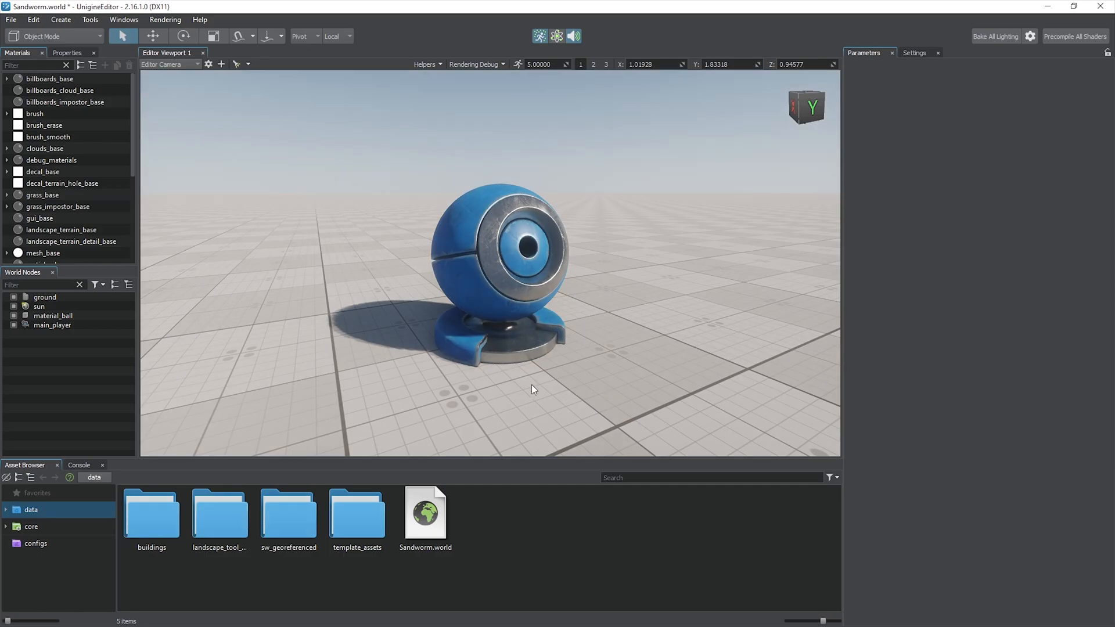
- Create a new terrain generation project named Terrain in the Sandworm tool, keeping the default path and EPSG:4326 coordinate system
left_click(90, 19)
left_click(117, 142)
left_click(503, 308)
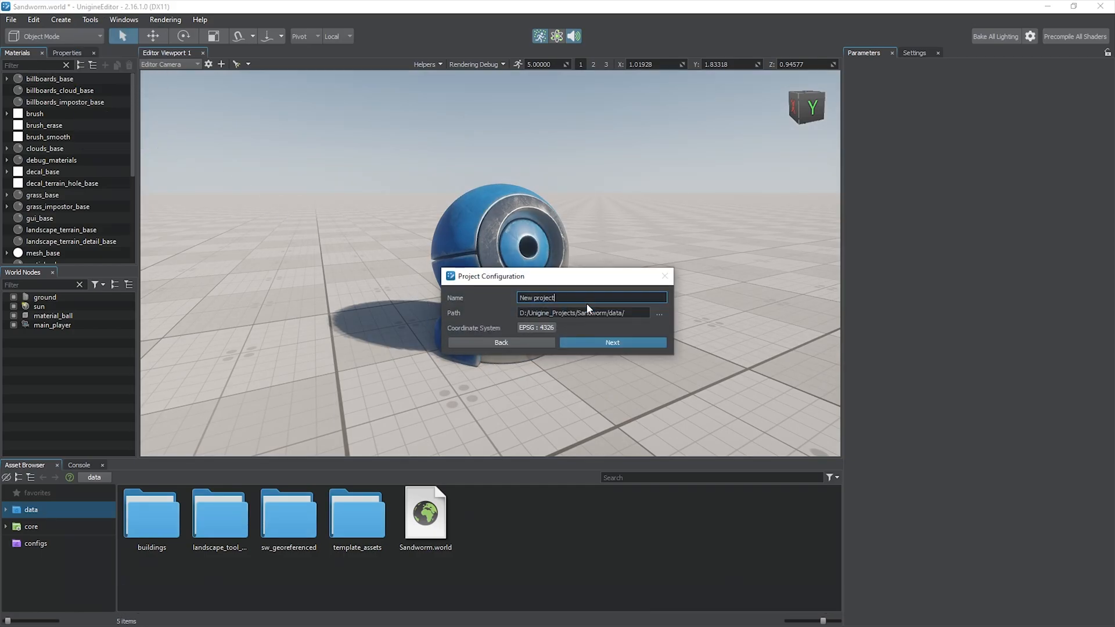
type("Terrain")
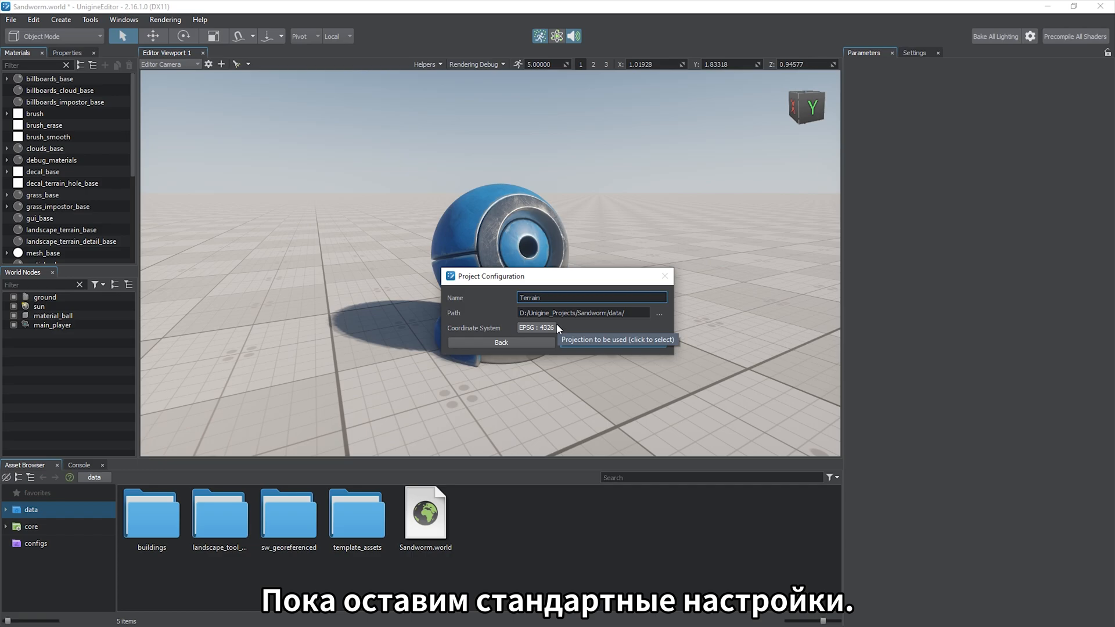
left_click(599, 344)
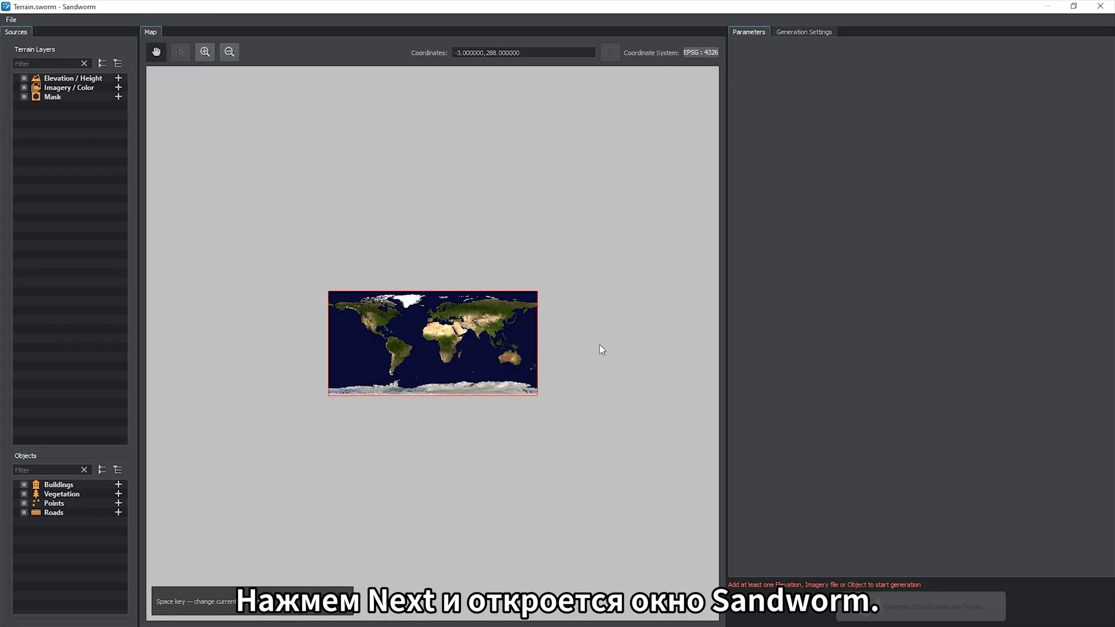
- Widen the map area and explore the world map with its panning and zooming controls
left_click_drag(726, 308, 868, 310)
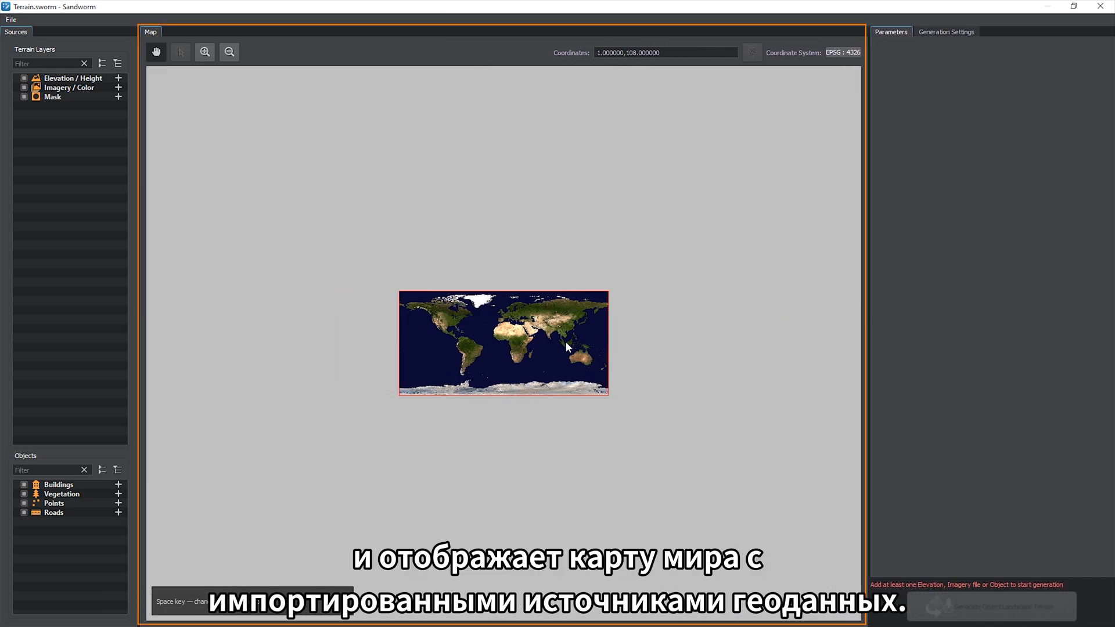
scroll(541, 337, "up", 5)
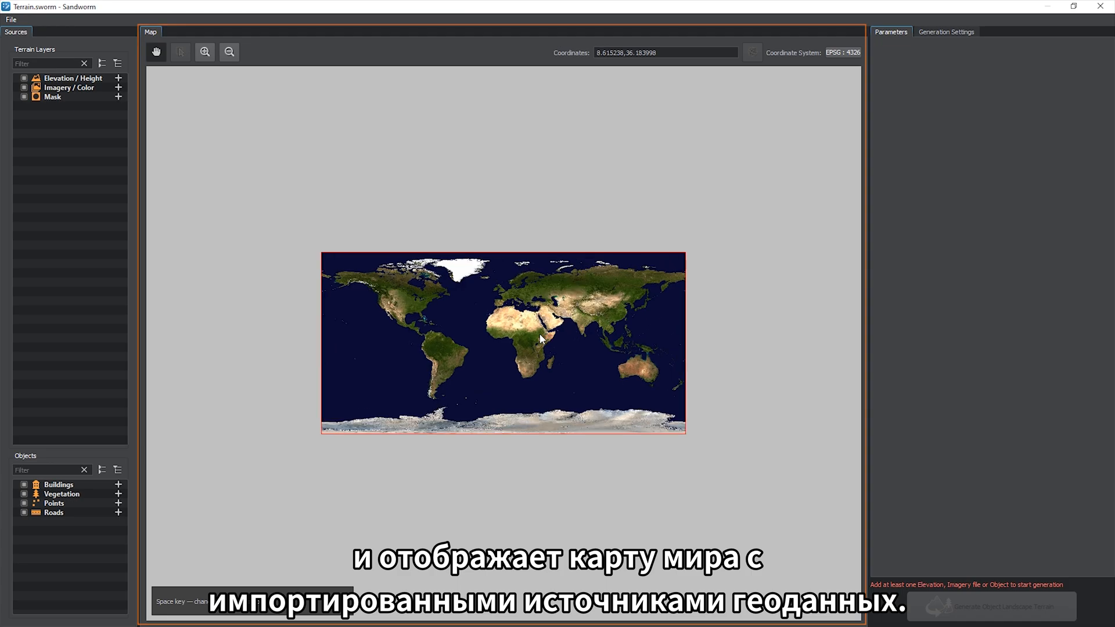
scroll(539, 333, "down", 5)
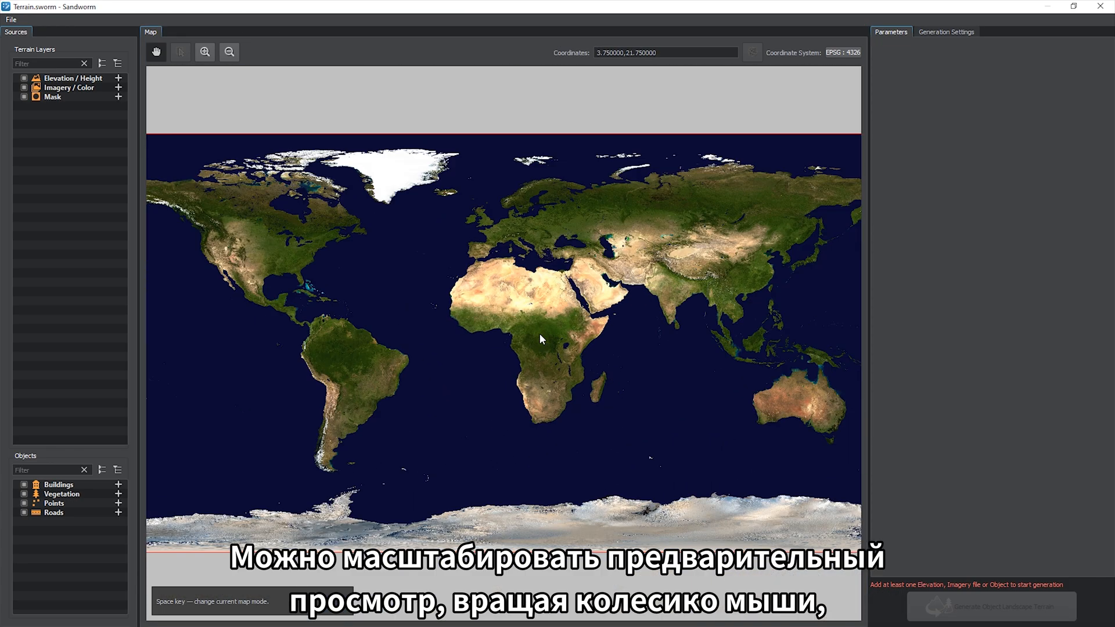
scroll(553, 294, "up", 3)
middle_click_drag(697, 289, 816, 281)
mouse_move(551, 294)
middle_mouse_down()
mouse_move(650, 309)
mouse_move(774, 379)
mouse_move(568, 280)
middle_mouse_up()
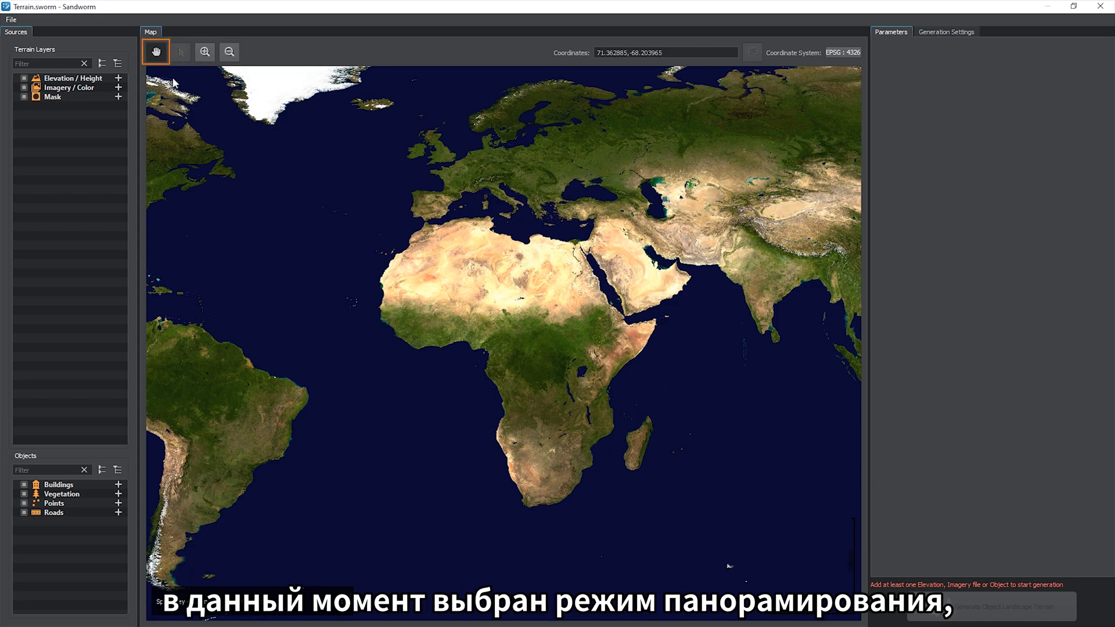
left_click_drag(474, 221, 442, 218)
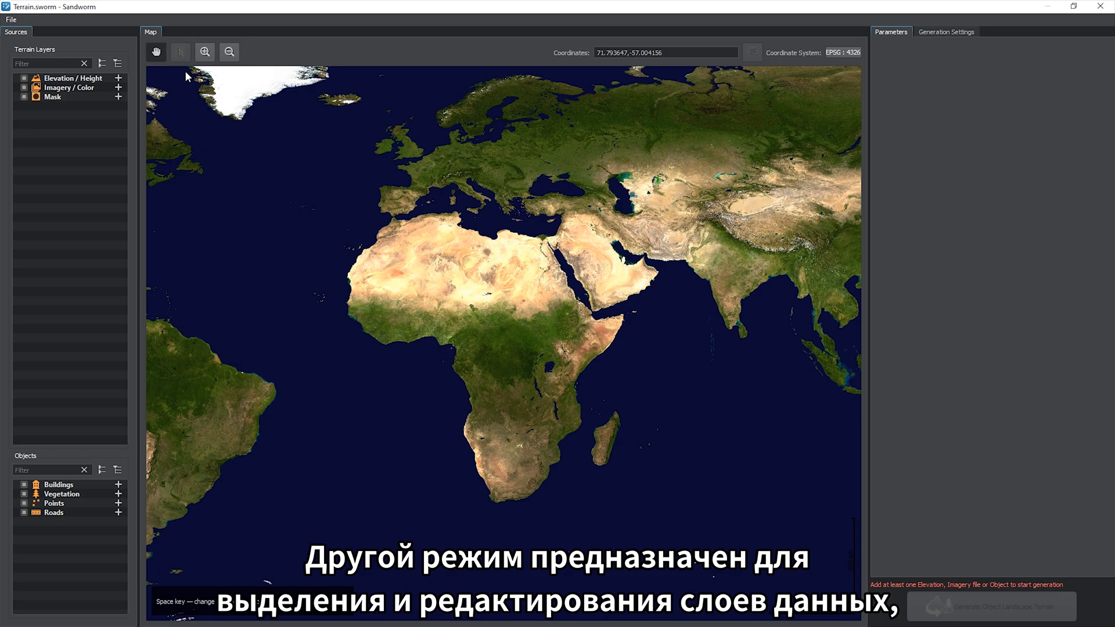
left_click(204, 53)
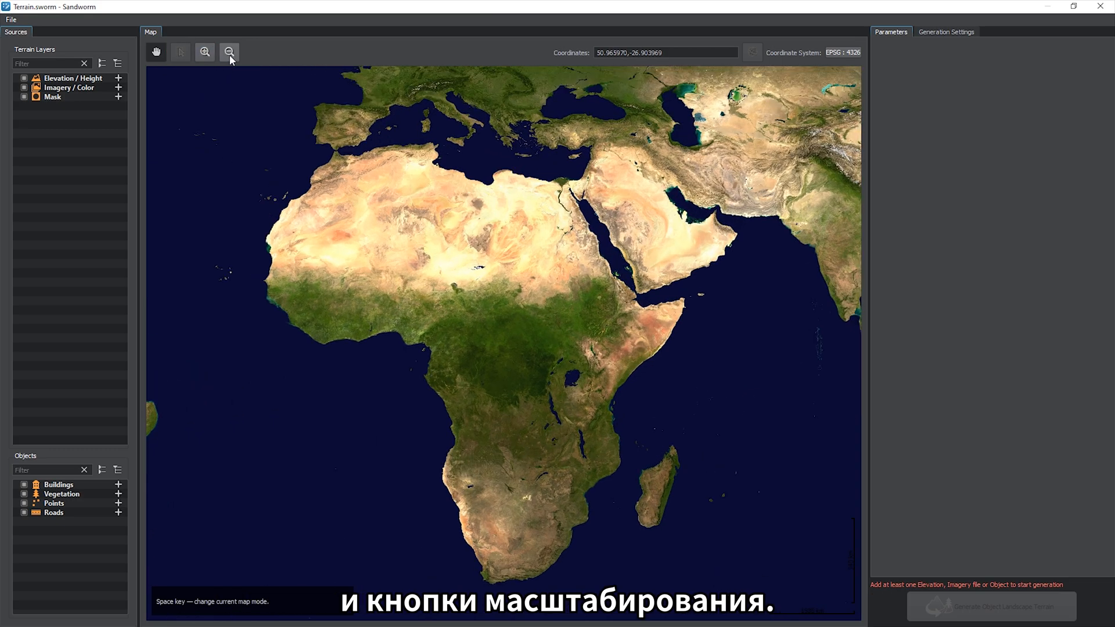
left_click(229, 53)
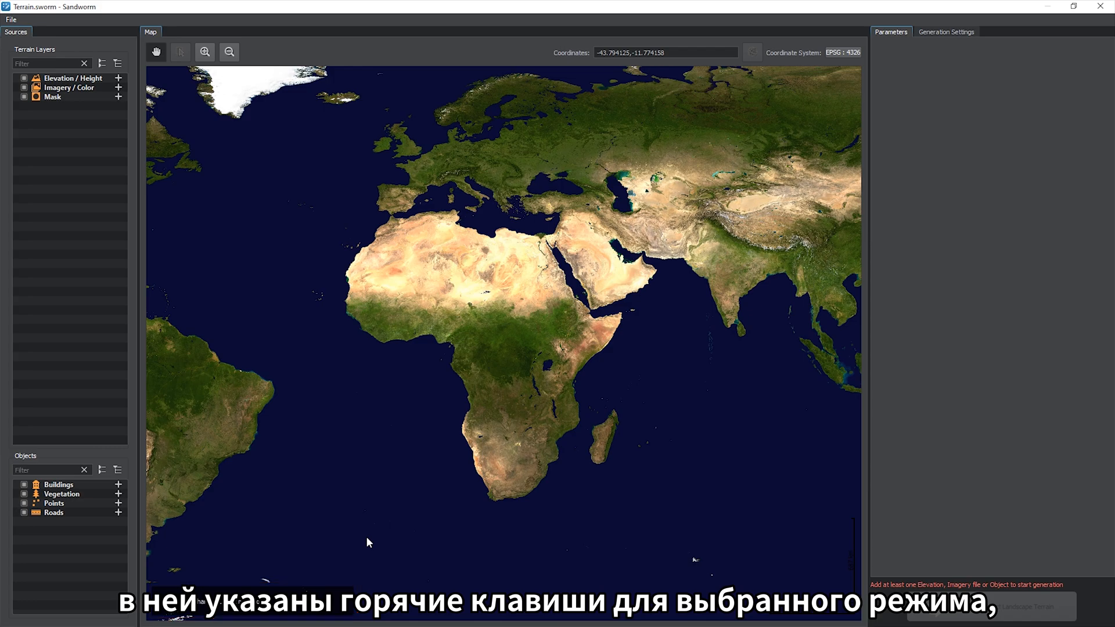
- Examine the map's distance scale at several zoom levels around northern Africa
scroll(577, 344, "up", 3)
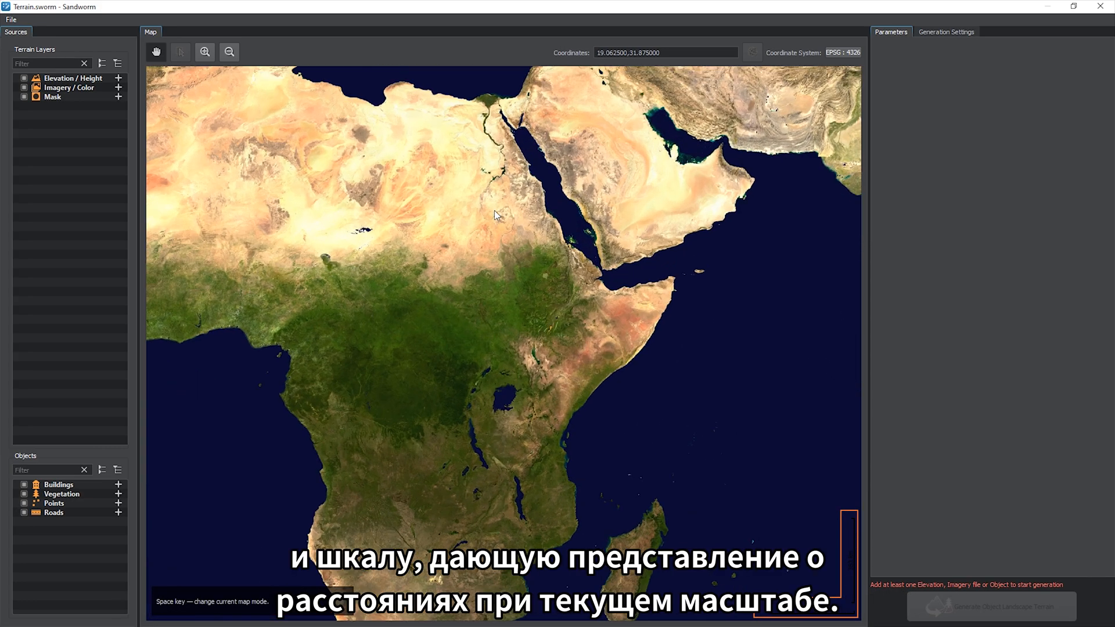
left_click_drag(494, 210, 762, 404)
scroll(703, 428, "up", 3)
left_click_drag(779, 490, 657, 504)
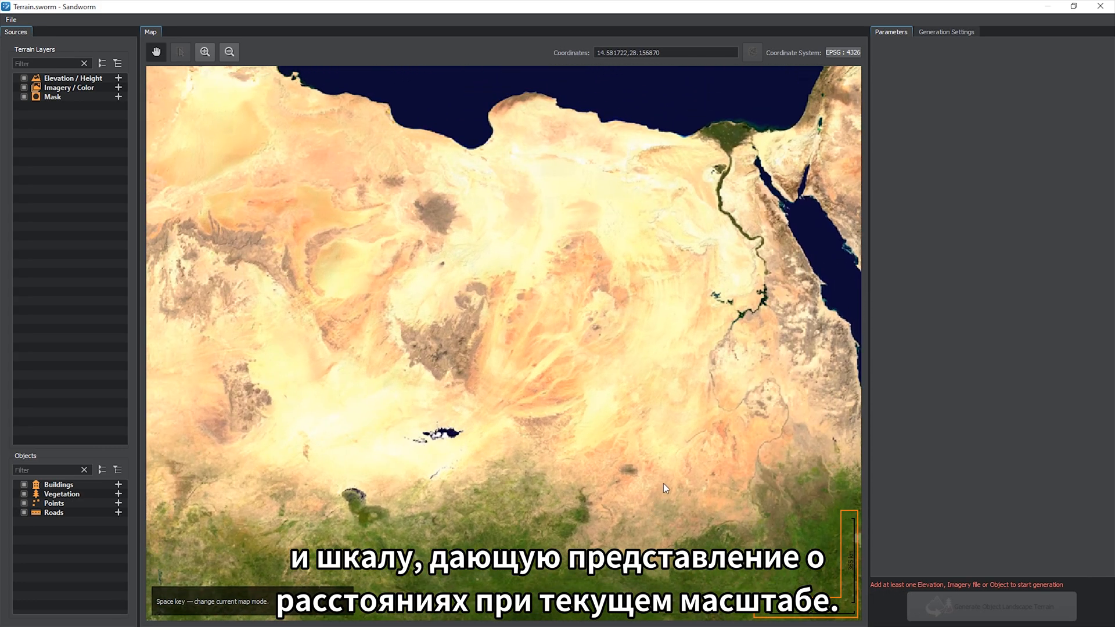
scroll(662, 401, "up", 3)
left_click_drag(660, 351, 699, 396)
scroll(641, 354, "down", 6)
scroll(615, 346, "down", 2)
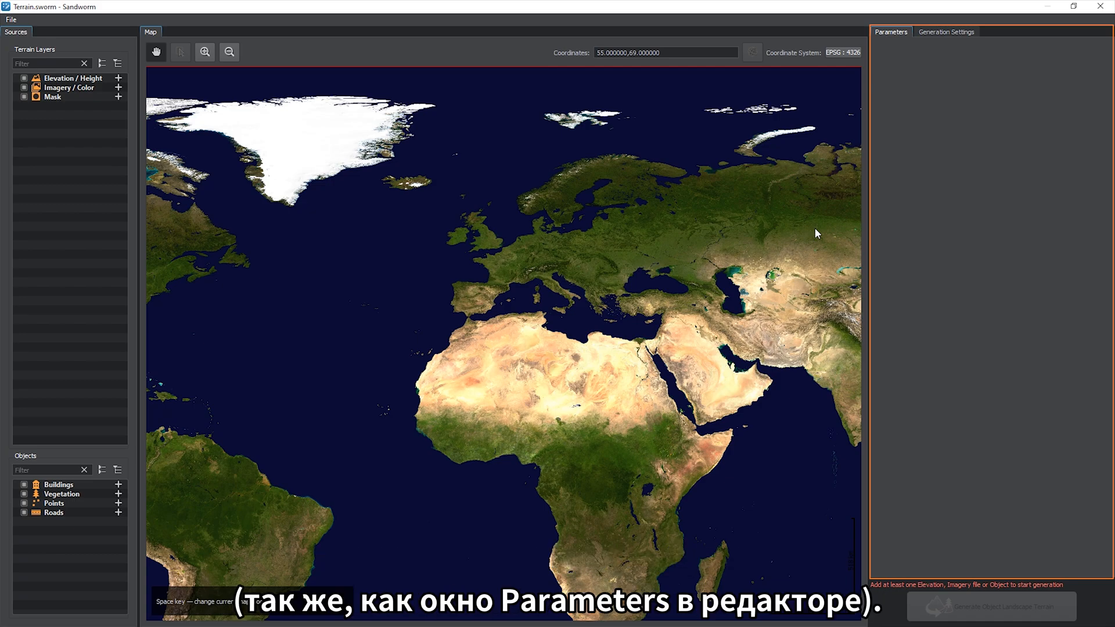
- Review the terrain generation settings, including export area, projection, quality and output directories
left_click(945, 32)
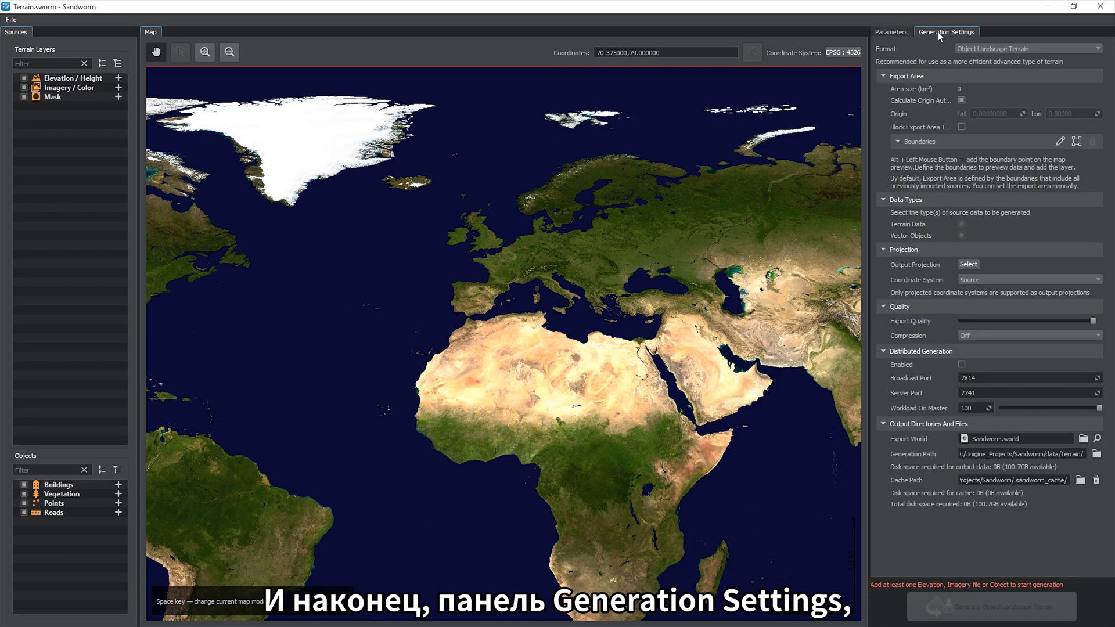
mouse_move(881, 157)
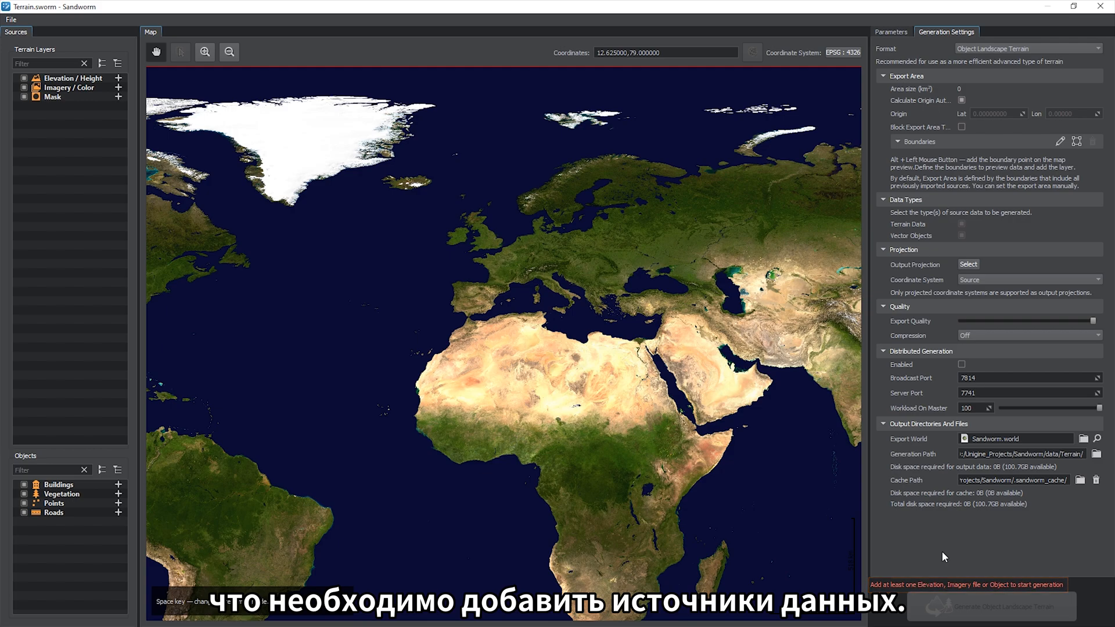
- Start a new elevation layer with Georeferenced Image as its source type and open the choice of file locations
left_click(118, 79)
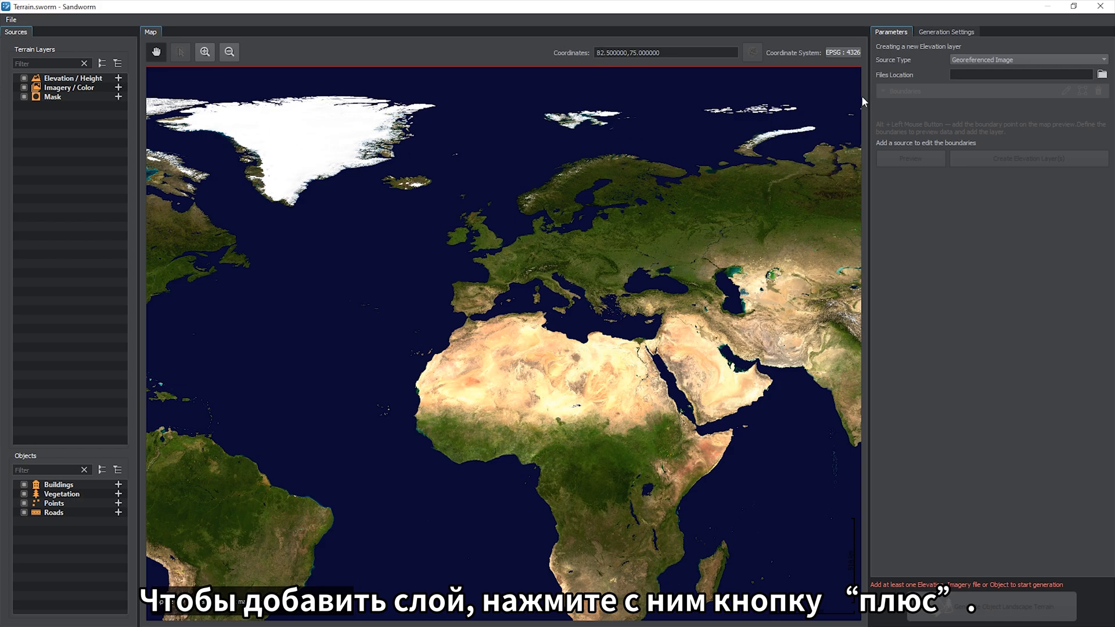
left_click(1027, 59)
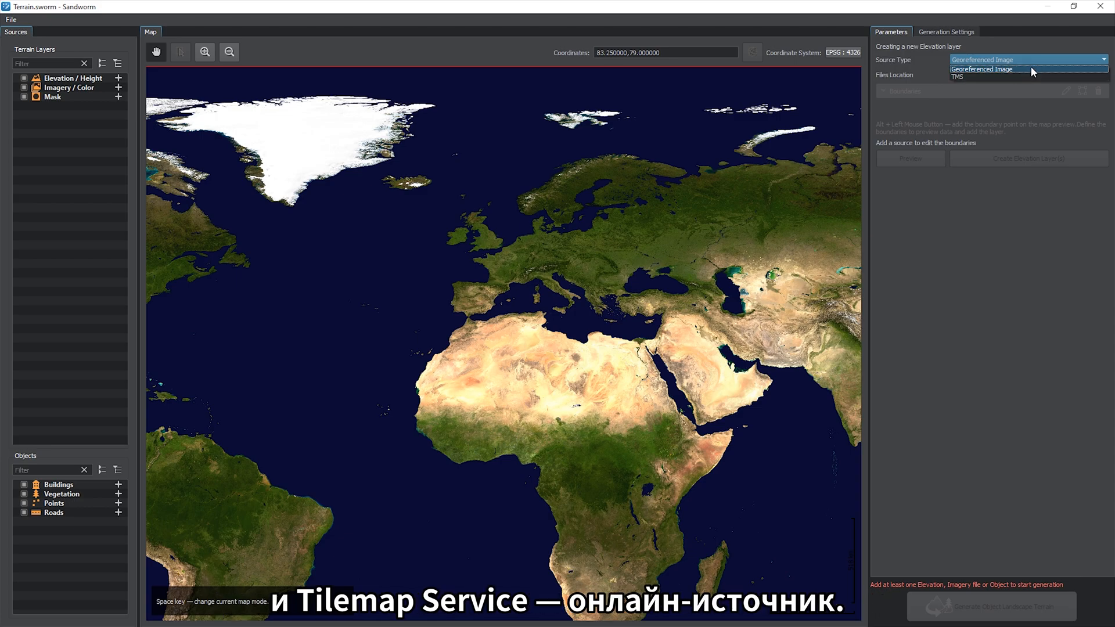
left_click(1030, 68)
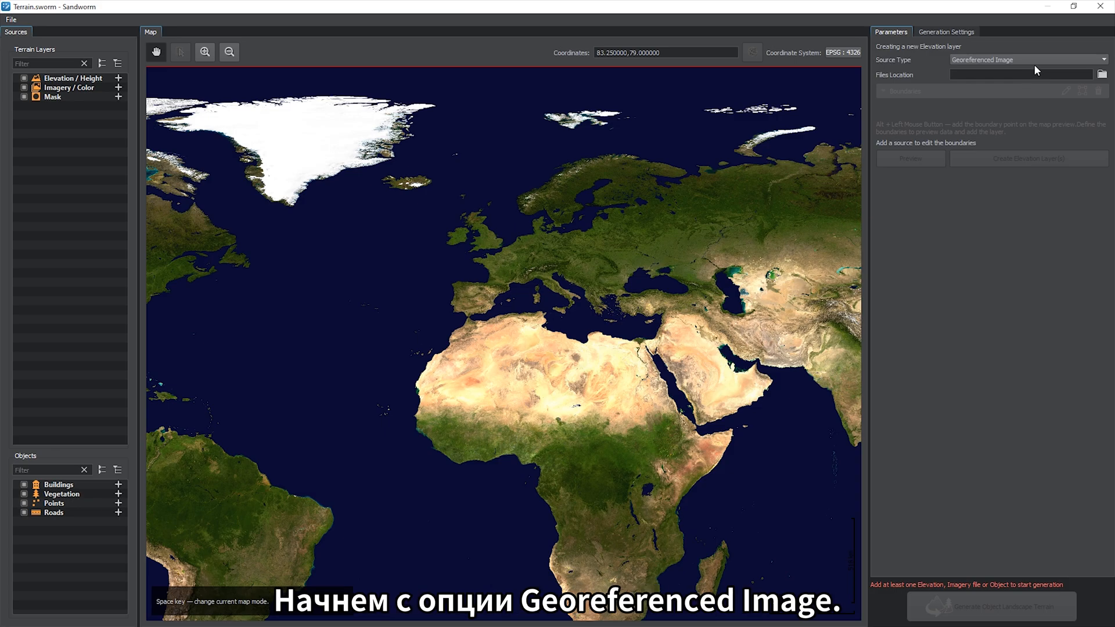
left_click(1102, 75)
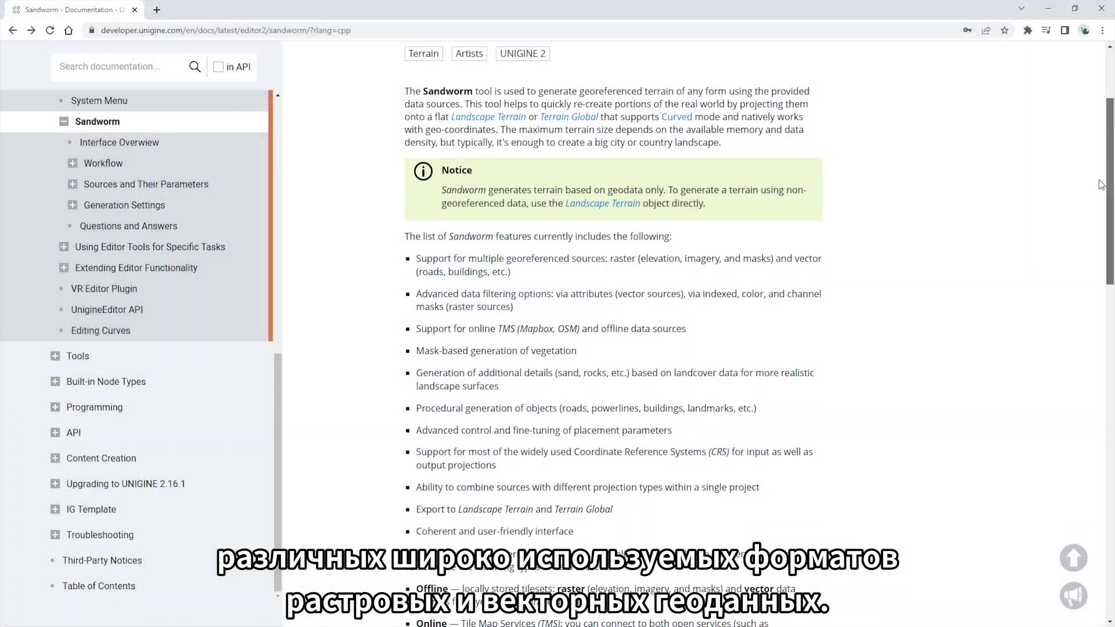
- In the browser, open the raster data formats list from the Sandworm documentation and look through the drivers marked "Built-in by default"
scroll(989, 322, "down", 9)
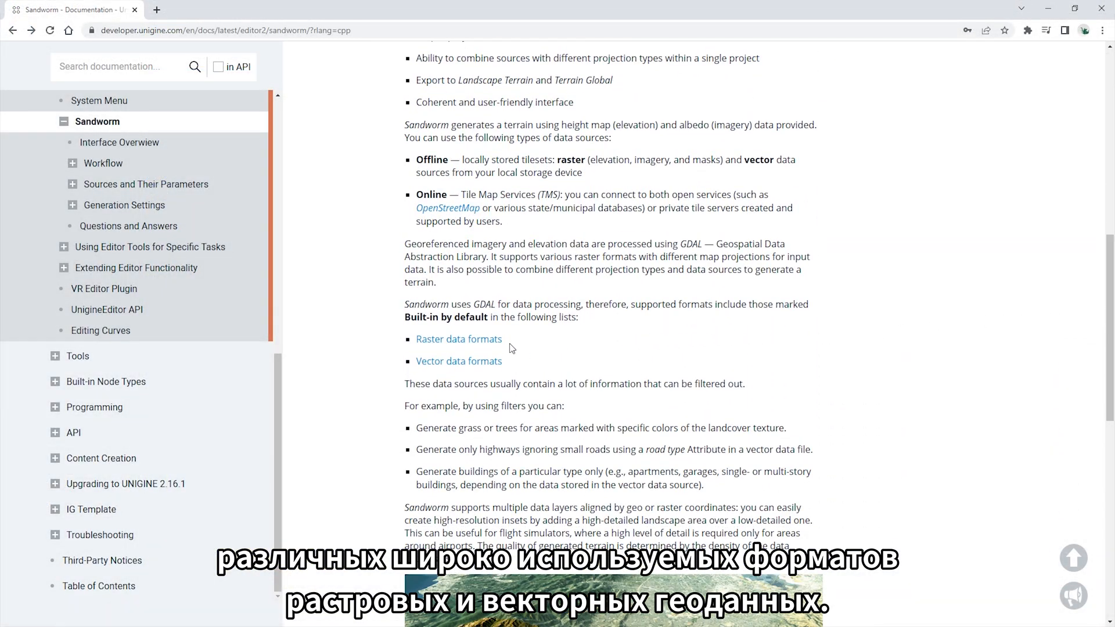
left_click(465, 340)
left_click_drag(821, 188, 904, 189)
key("ctrl+f")
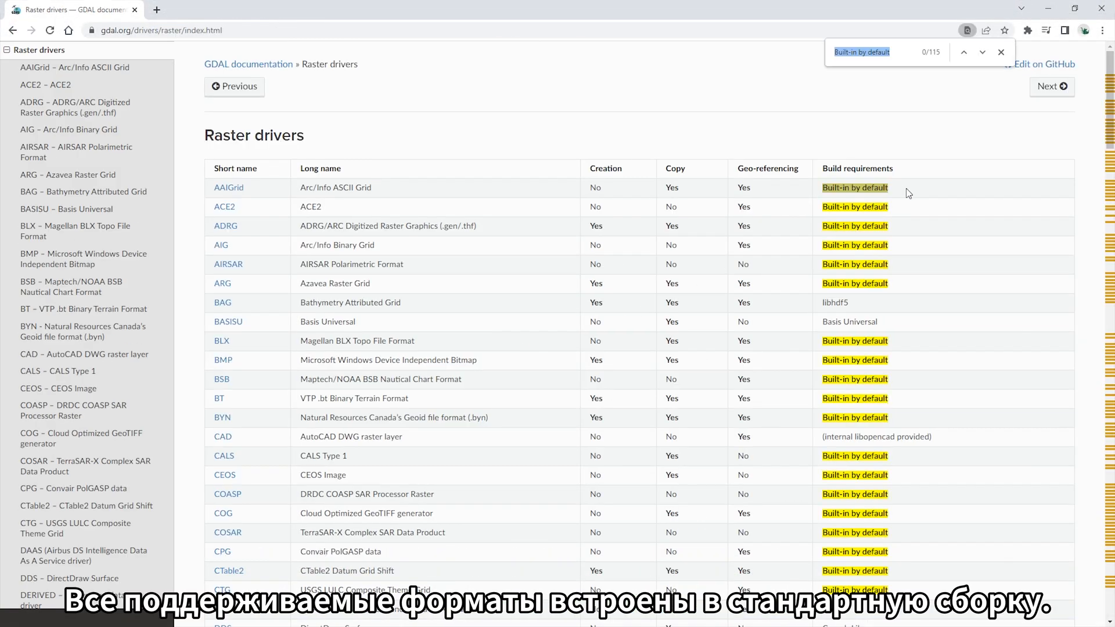
scroll(976, 212, "down", 3)
scroll(976, 212, "down", 4)
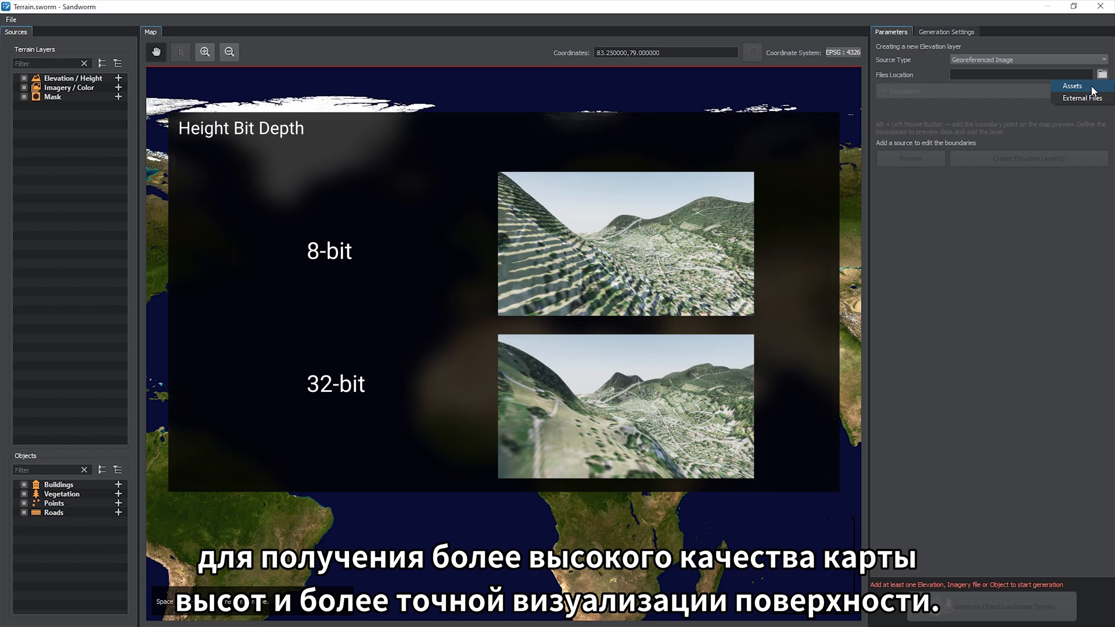
- Use the elevation25mpx image from the project assets folder sw_georeferenced/elev as the elevation source and preview it on the map
left_click(1093, 87)
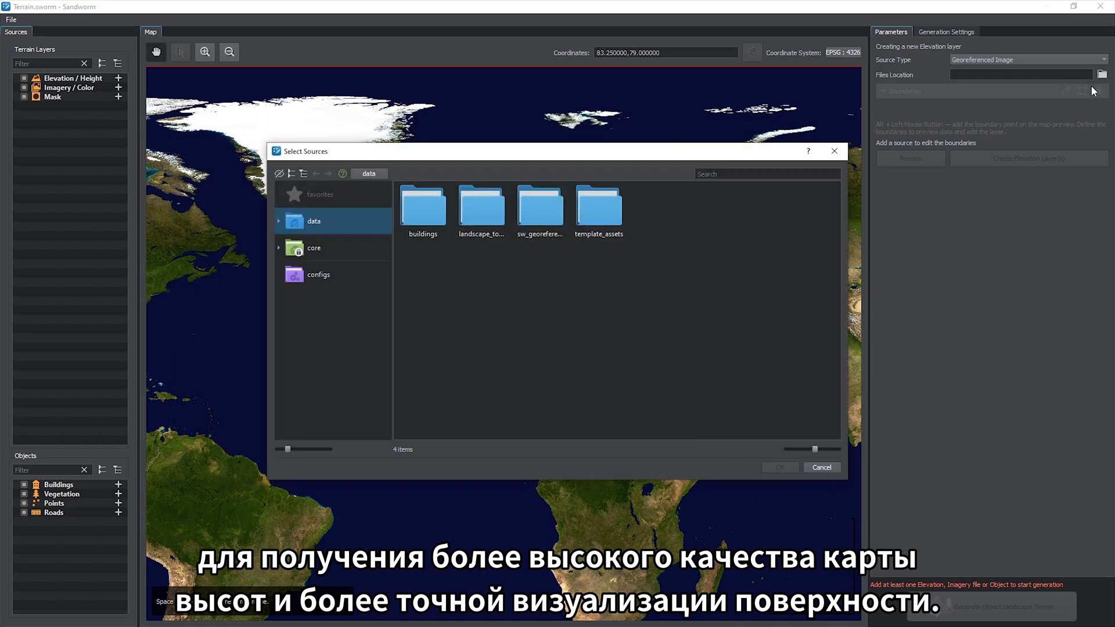
double_click(557, 225)
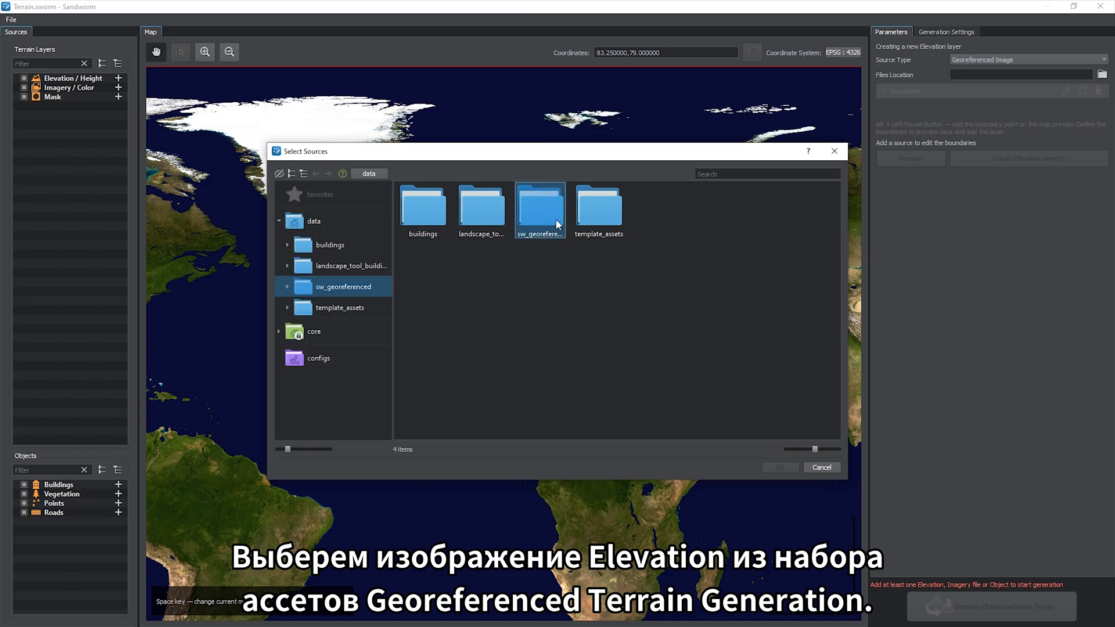
double_click(430, 210)
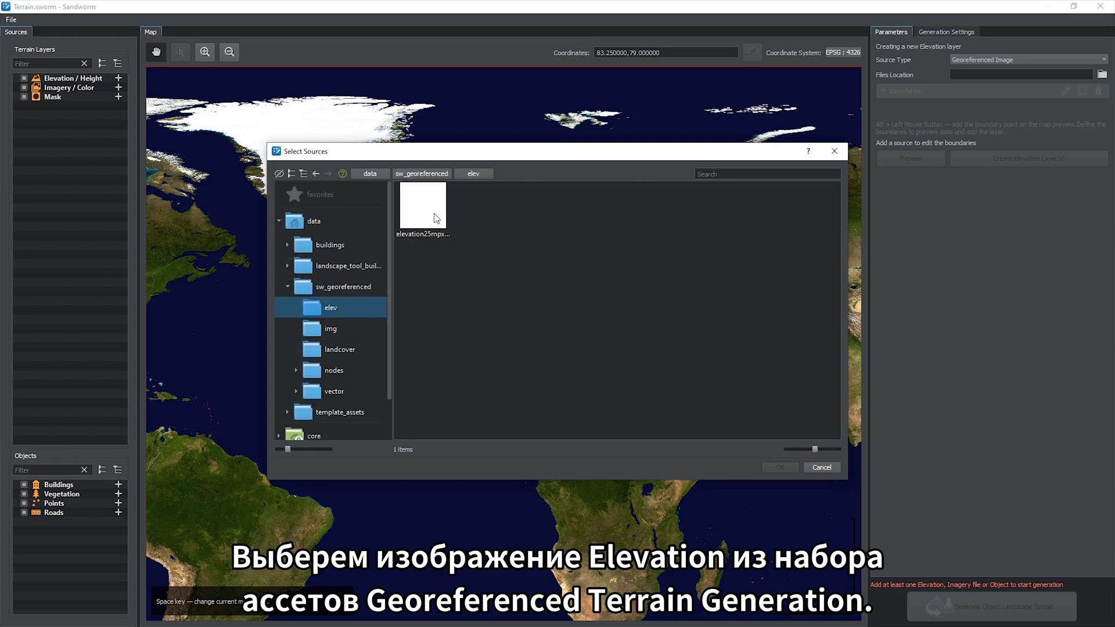
left_click(435, 216)
left_click(768, 467)
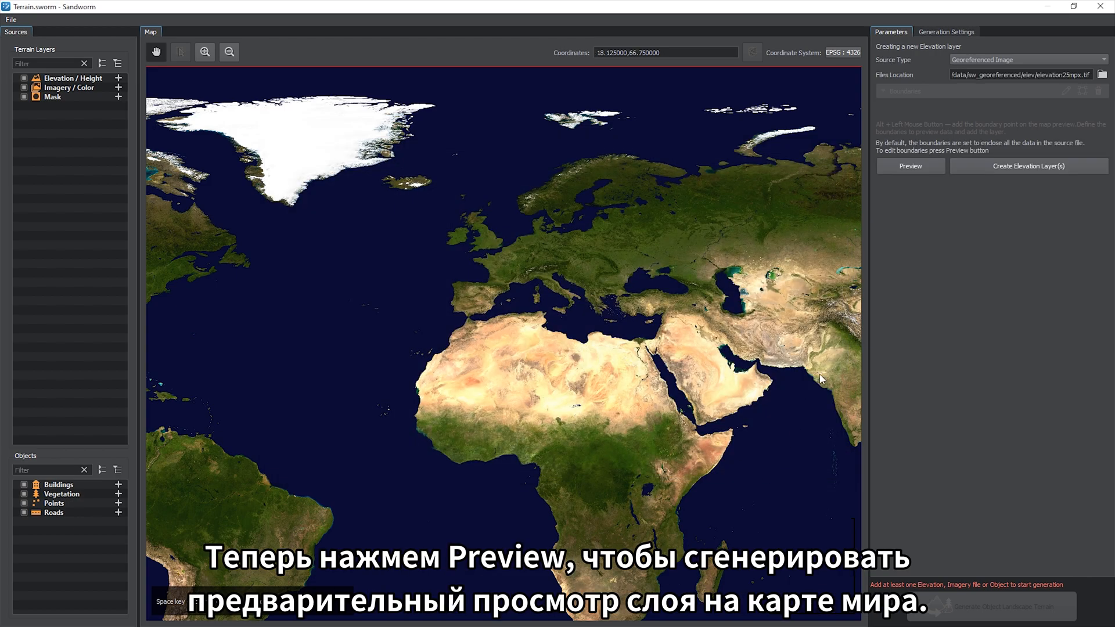
left_click(898, 168)
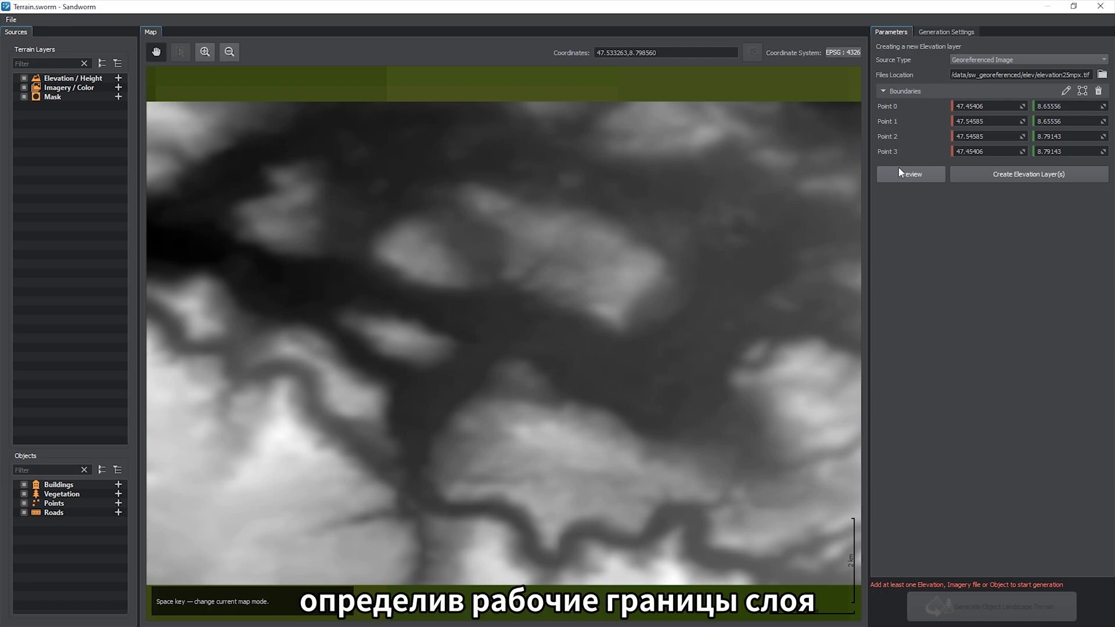
- Reshape the elevation source's boundaries into an irregular polygon by moving three corner points and adding two new points along the lower edge
left_click(1066, 91)
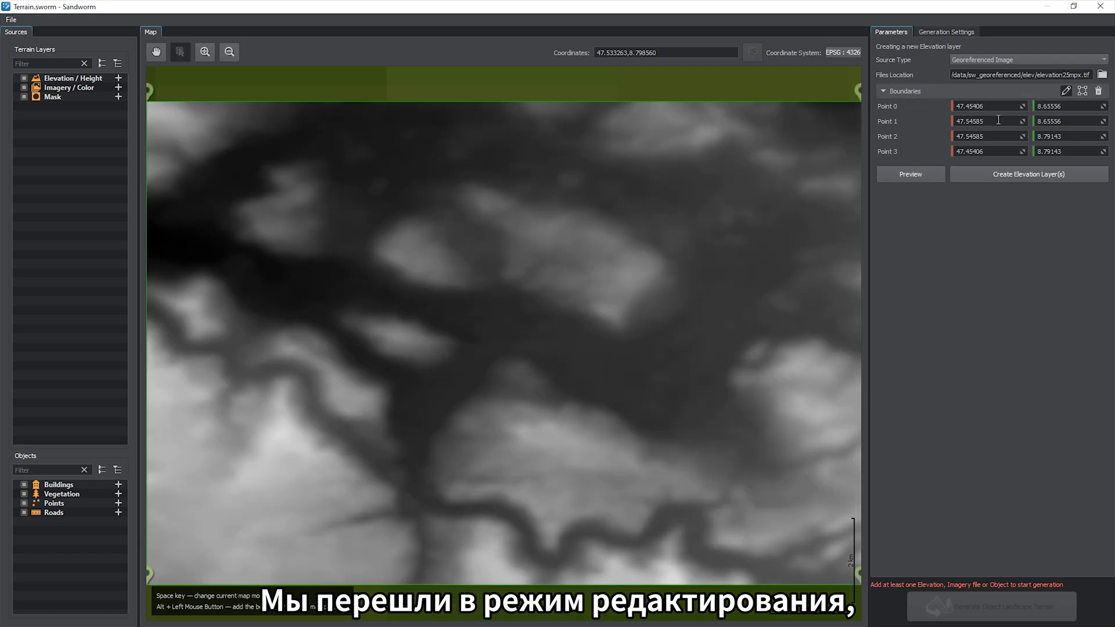
scroll(758, 218, "down", 2)
left_click_drag(758, 218, 705, 259)
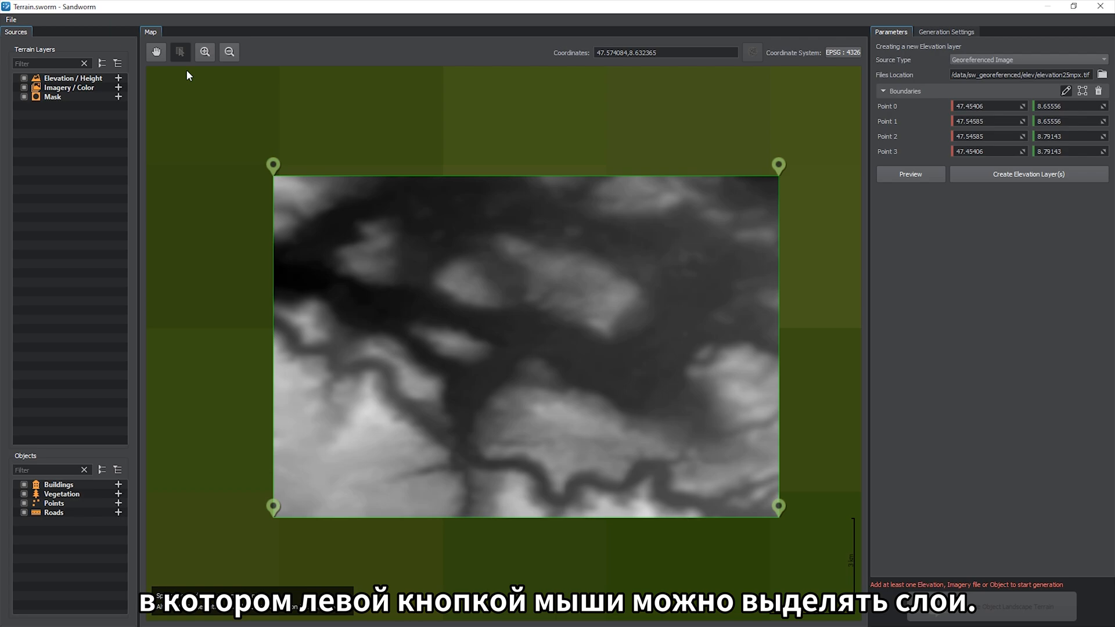
left_click_drag(273, 165, 324, 195)
left_click_drag(418, 517, 519, 428, "alt")
left_click_drag(779, 506, 740, 304)
left_click_drag(605, 474, 412, 486, "alt")
left_click_drag(520, 429, 582, 458)
left_click_drag(782, 171, 700, 187)
- Remove one of the added boundary points and move the other to the lower-right area of the elevation image
right_click(582, 458)
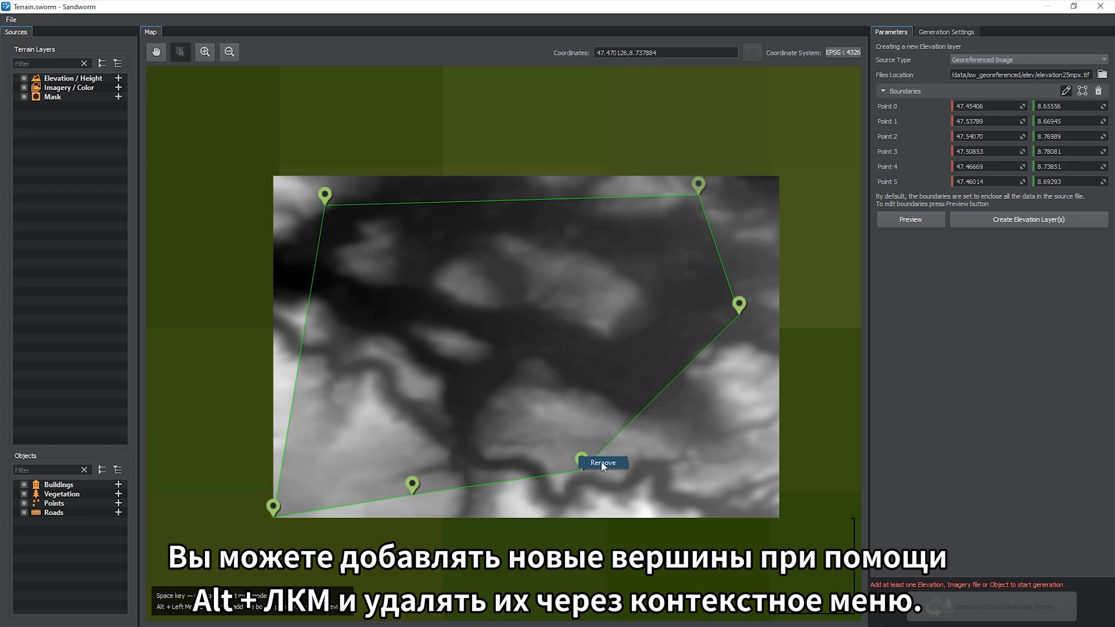
left_click(598, 461)
left_click_drag(413, 485, 723, 487)
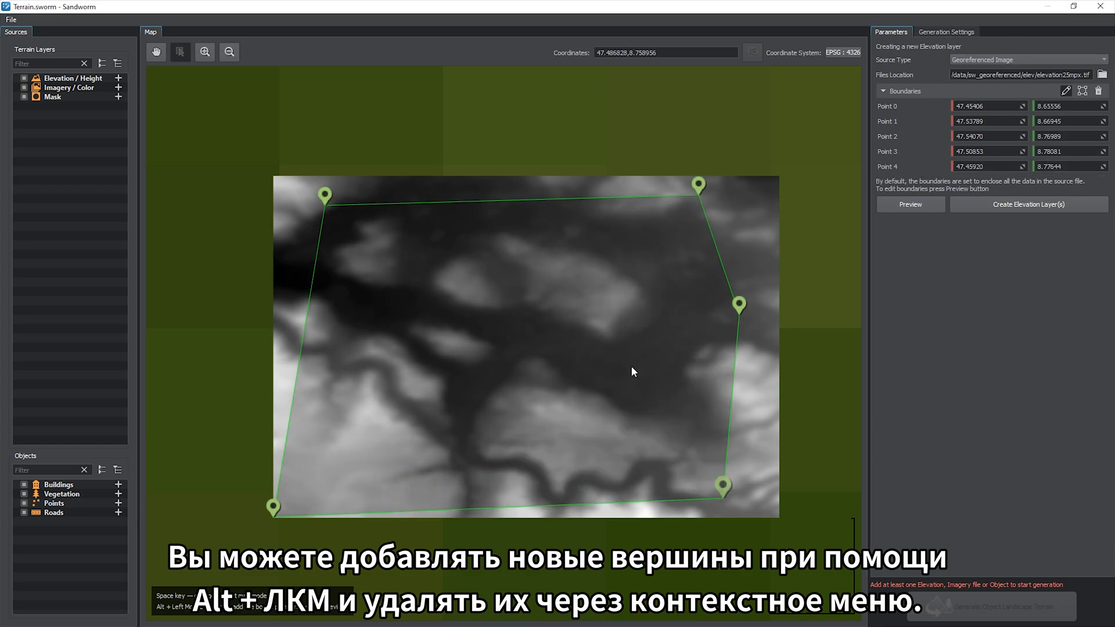
- Fit the boundaries to a closer view of the elevation image's central area and delete those boundaries
scroll(535, 341, "up", 1)
scroll(536, 342, "up", 1)
scroll(612, 341, "up", 1)
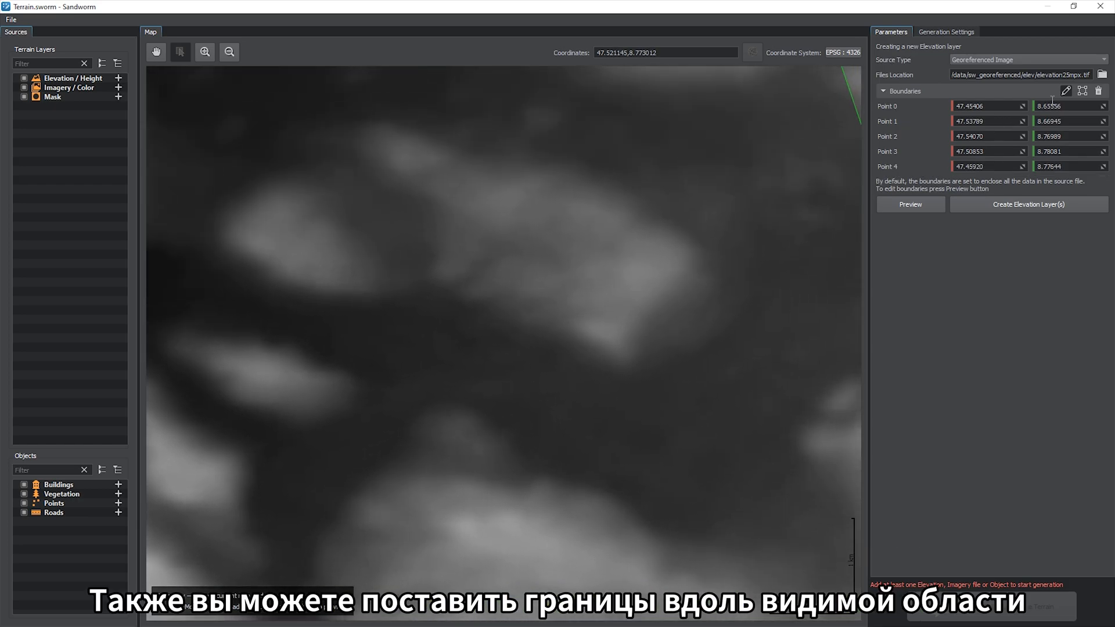
left_click(1083, 91)
scroll(689, 286, "down", 2)
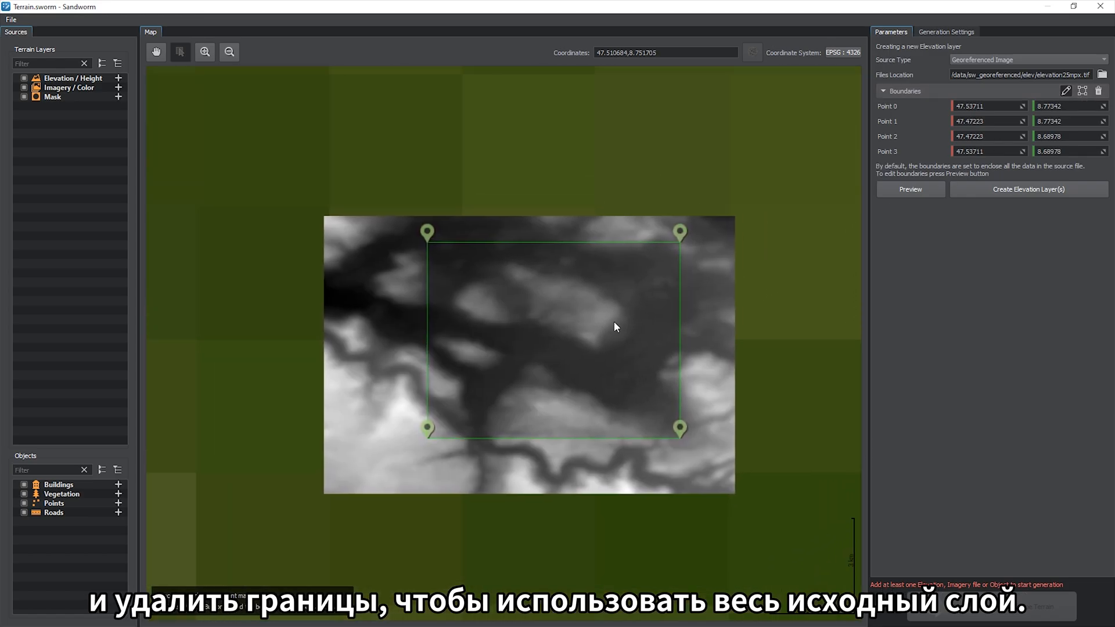
left_click(1099, 91)
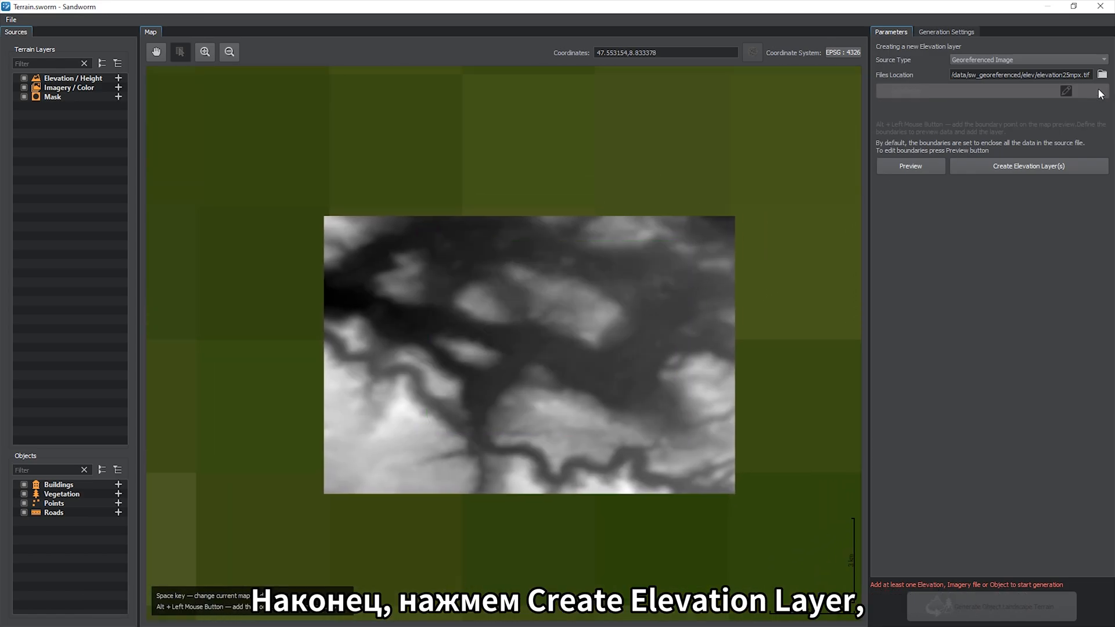
- Regenerate the elevation preview with boundaries enclosing the whole source and create the elevation layer
left_click(938, 163)
scroll(756, 245, "down", 2)
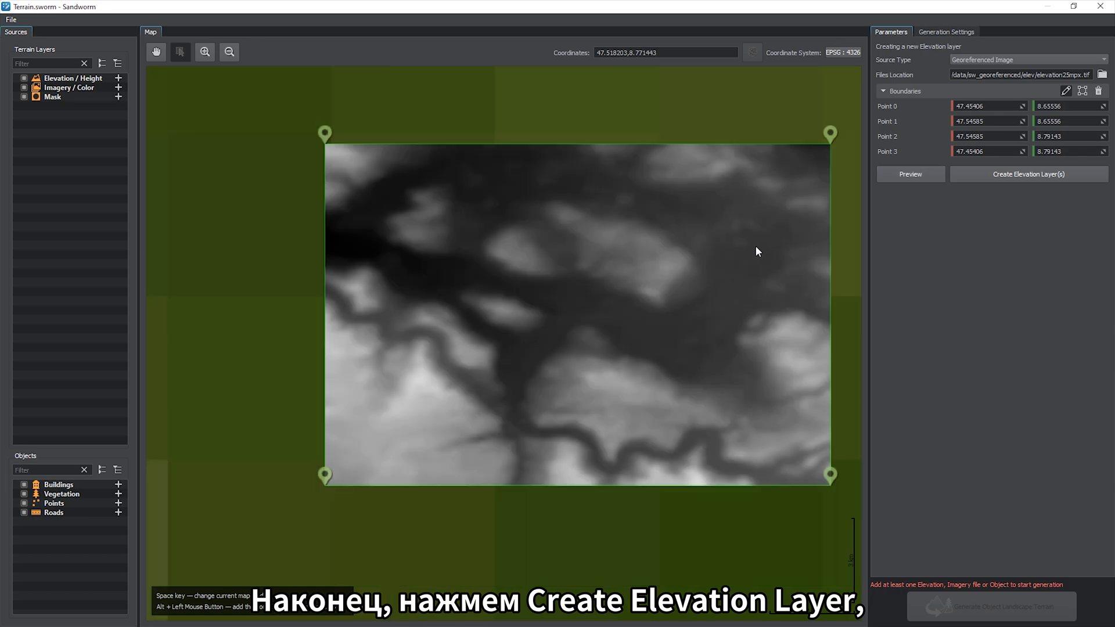
left_click_drag(755, 246, 695, 283)
left_click(969, 176)
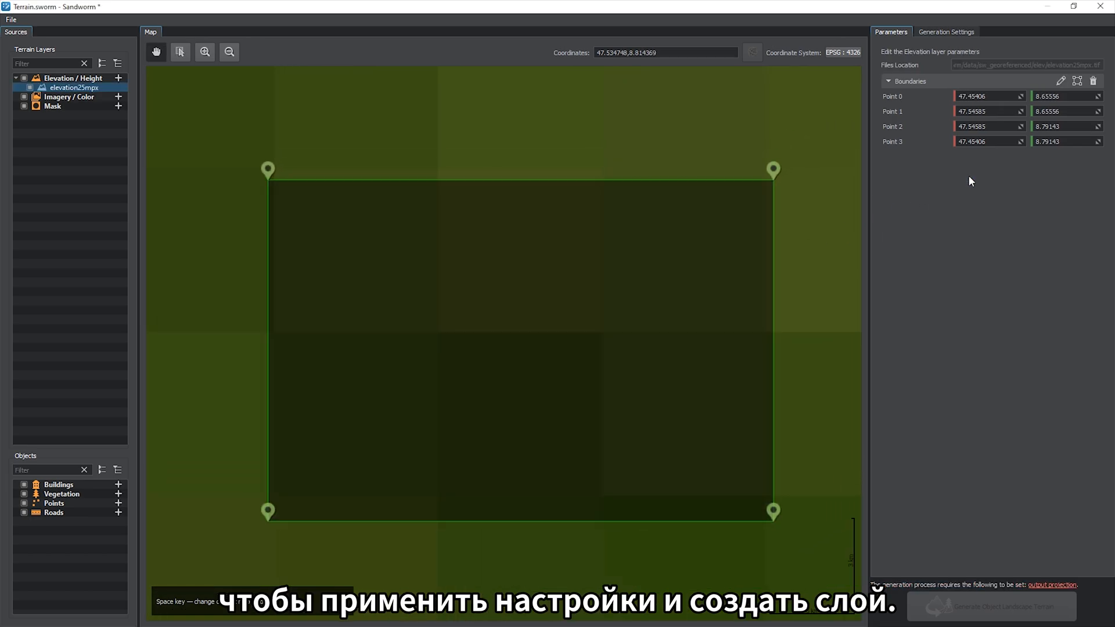
- Start a new georeferenced imagery layer and select all images in the sw_georeferenced/img folder as its source
left_click(118, 96)
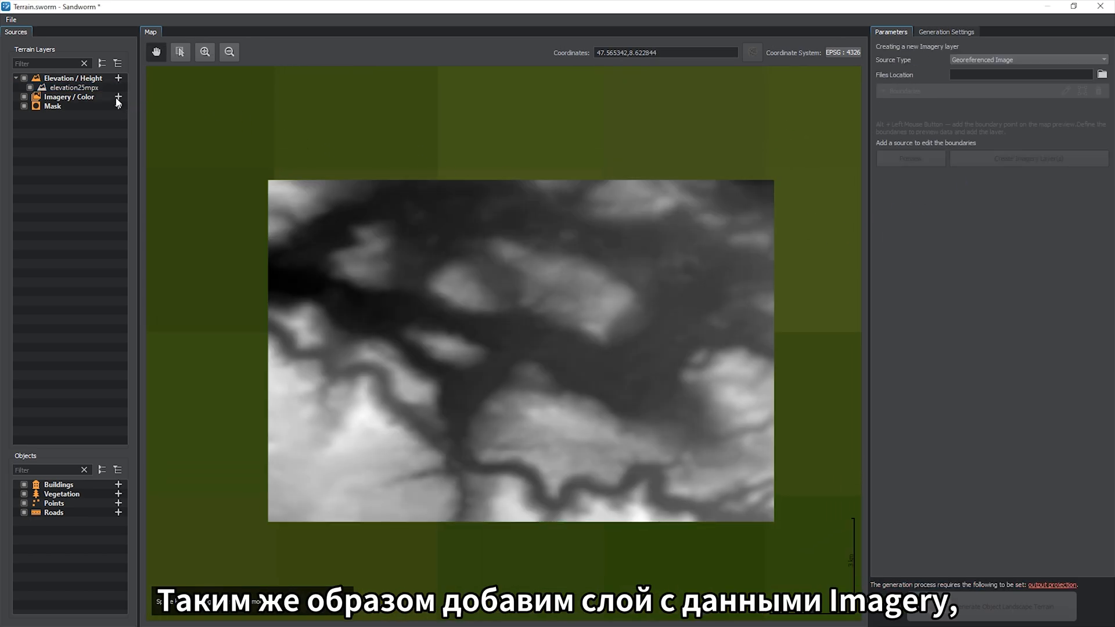
left_click(1102, 75)
left_click(367, 320)
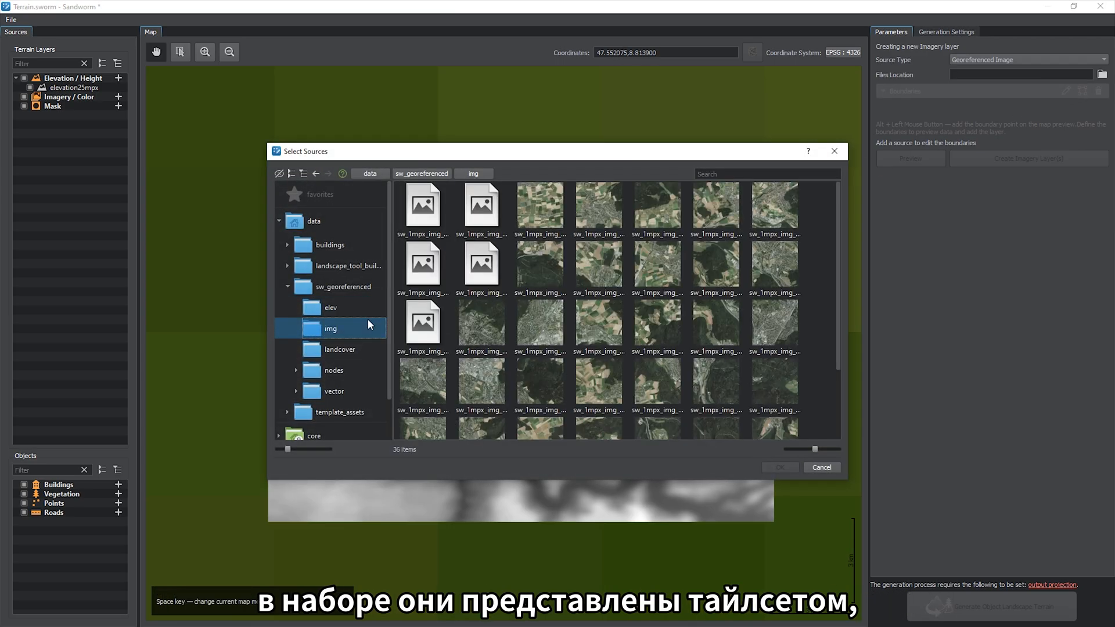
scroll(404, 255, "down", 1)
key("ctrl+a")
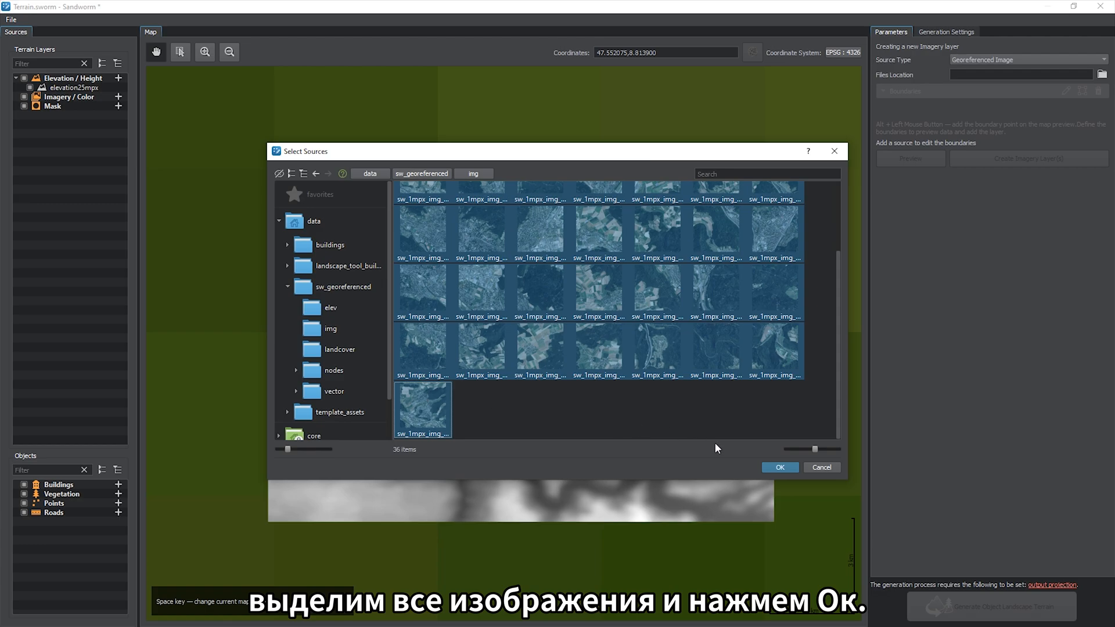
left_click(772, 468)
- Preview the selected imagery tileset on the map and create the imagery layers from it
left_click(903, 159)
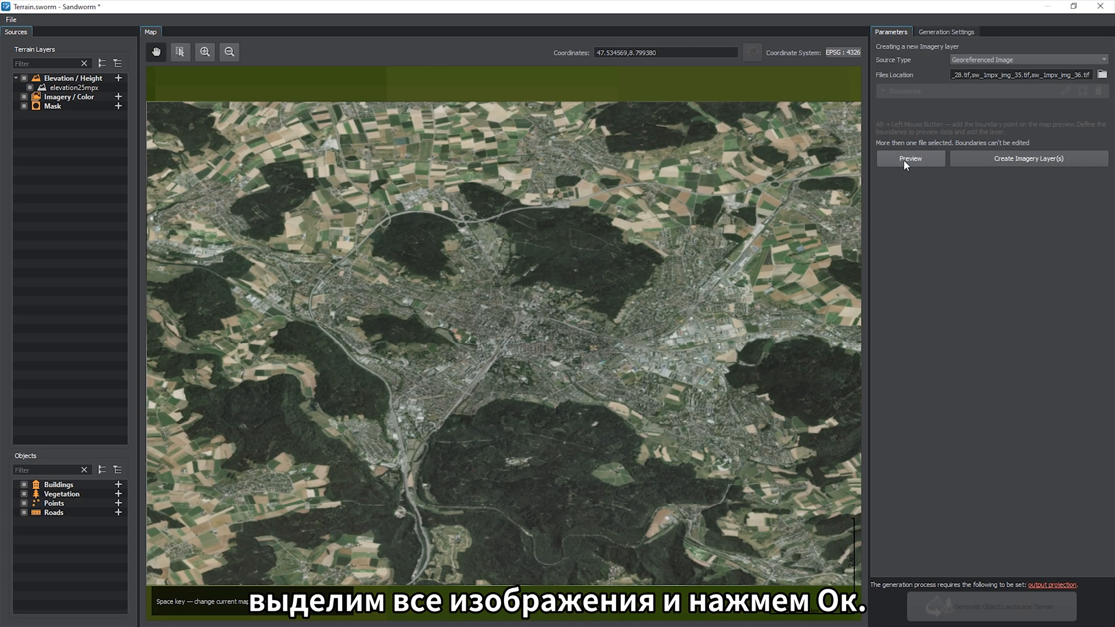
left_click(965, 159)
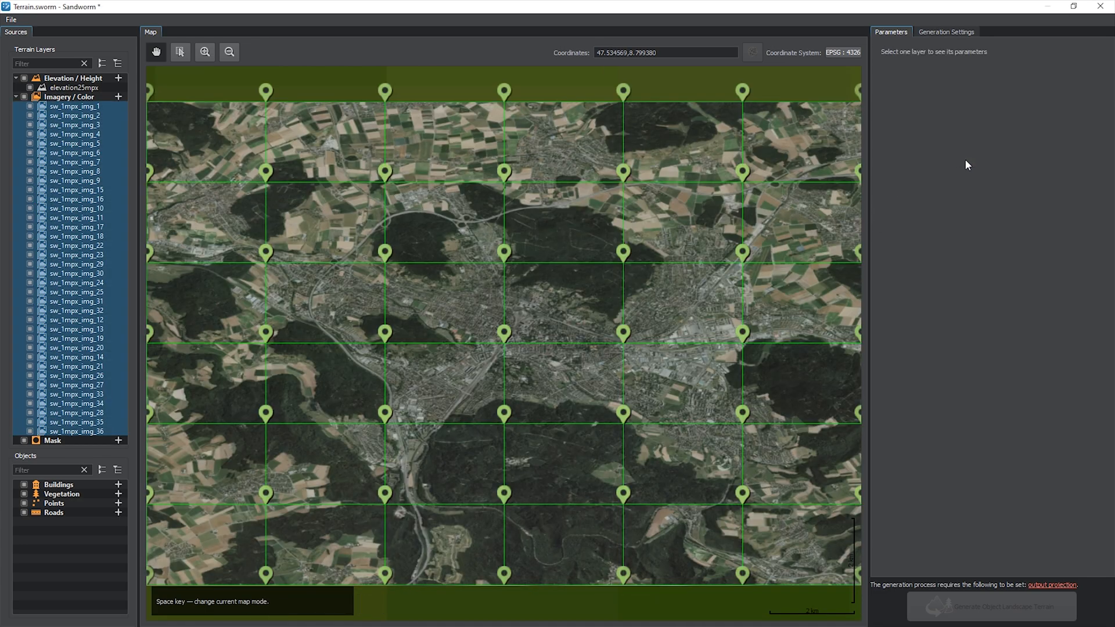
scroll(714, 295, "down", 1)
left_click_drag(687, 304, 636, 337)
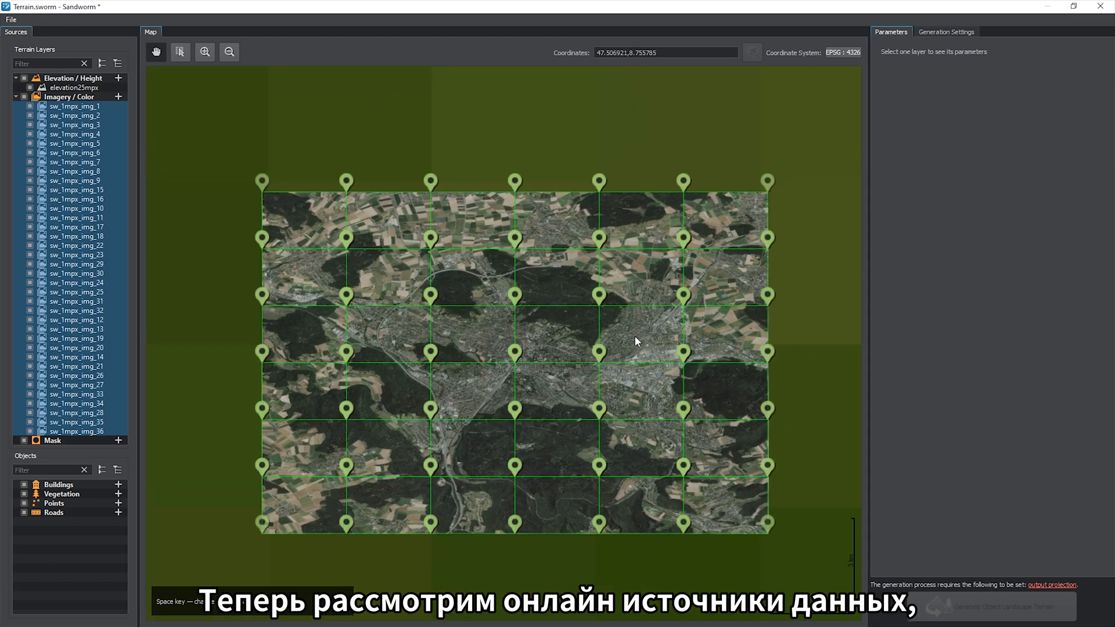
- Start another imagery layer with TMS as its source type and check the available TMS URLs
left_click(119, 96)
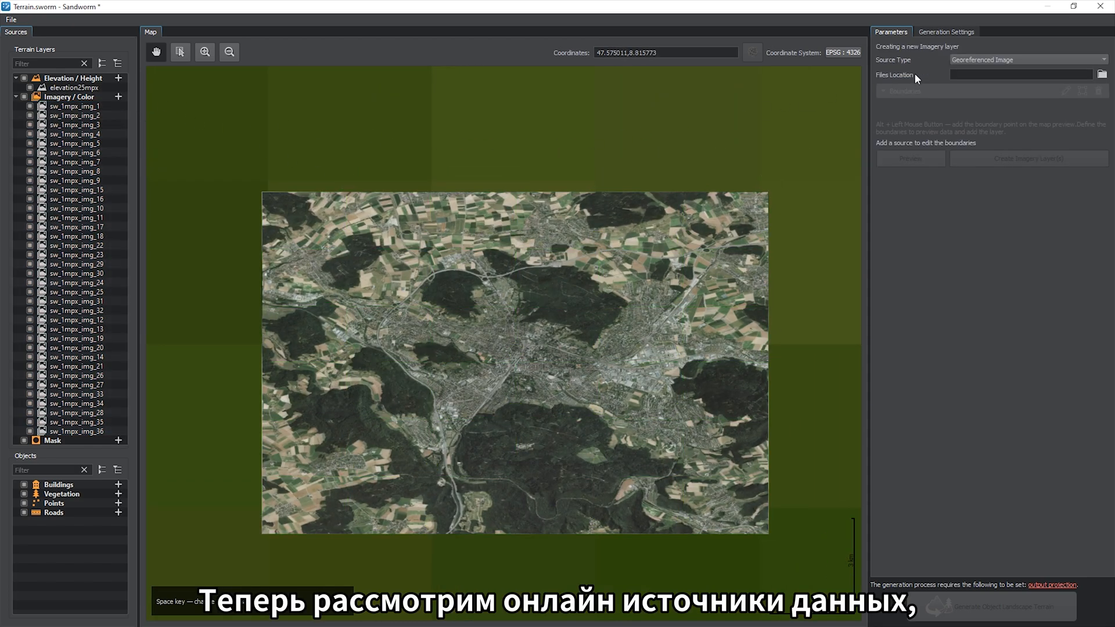
left_click(993, 61)
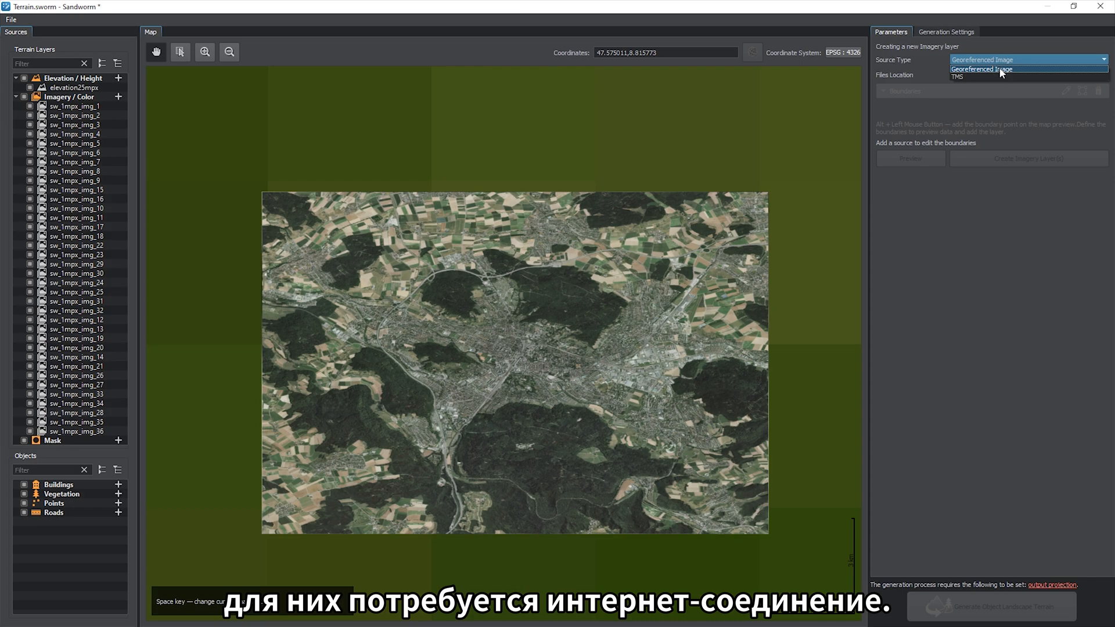
left_click(1005, 77)
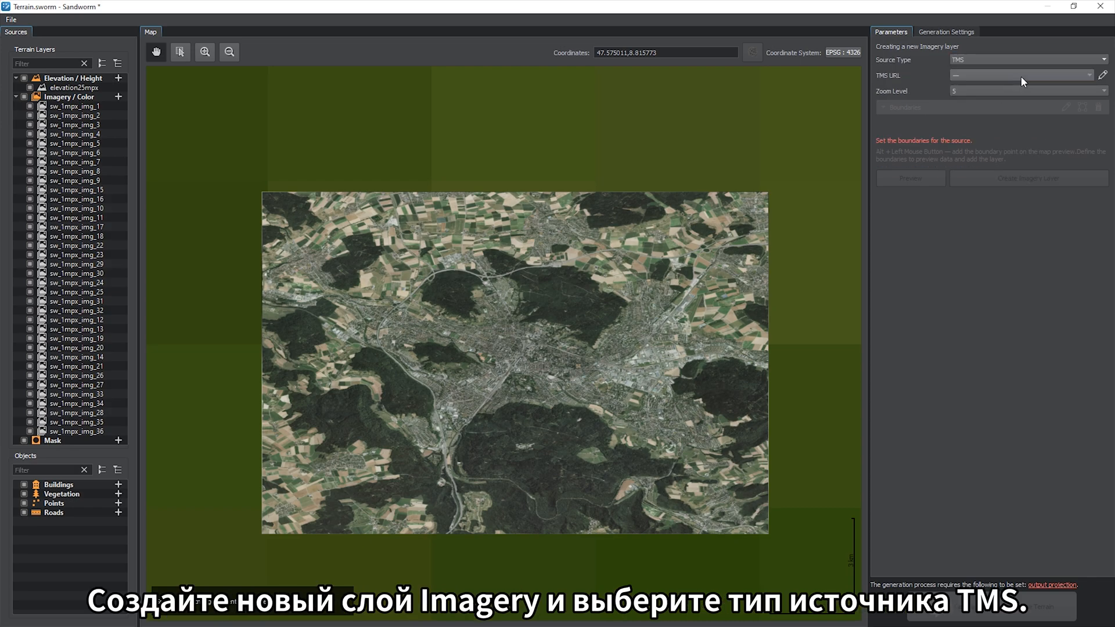
left_click(1021, 75)
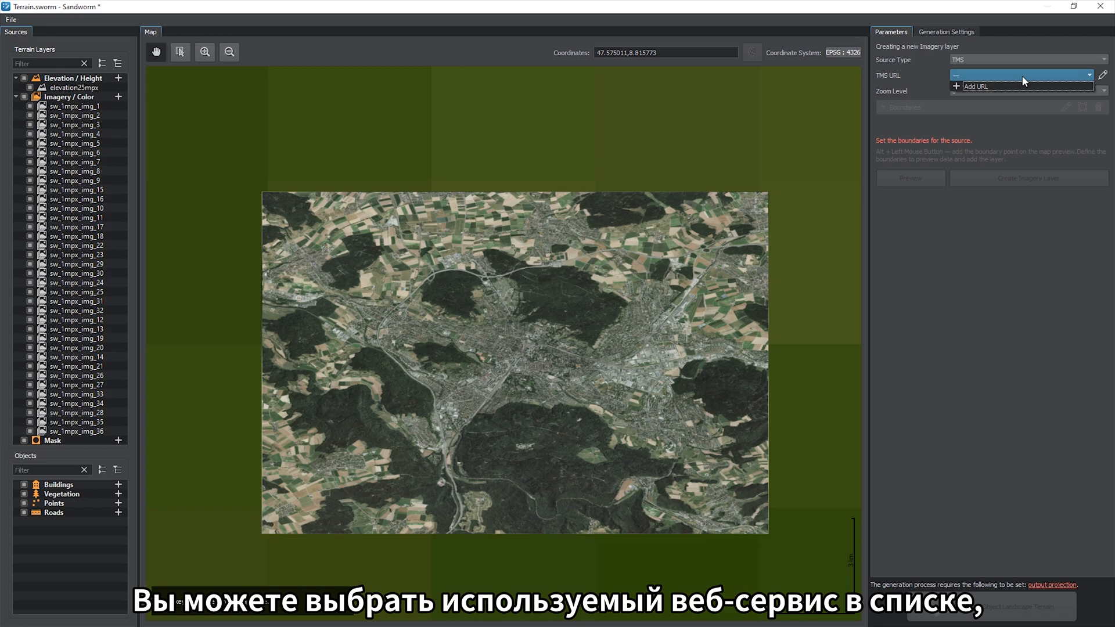
left_click(1023, 75)
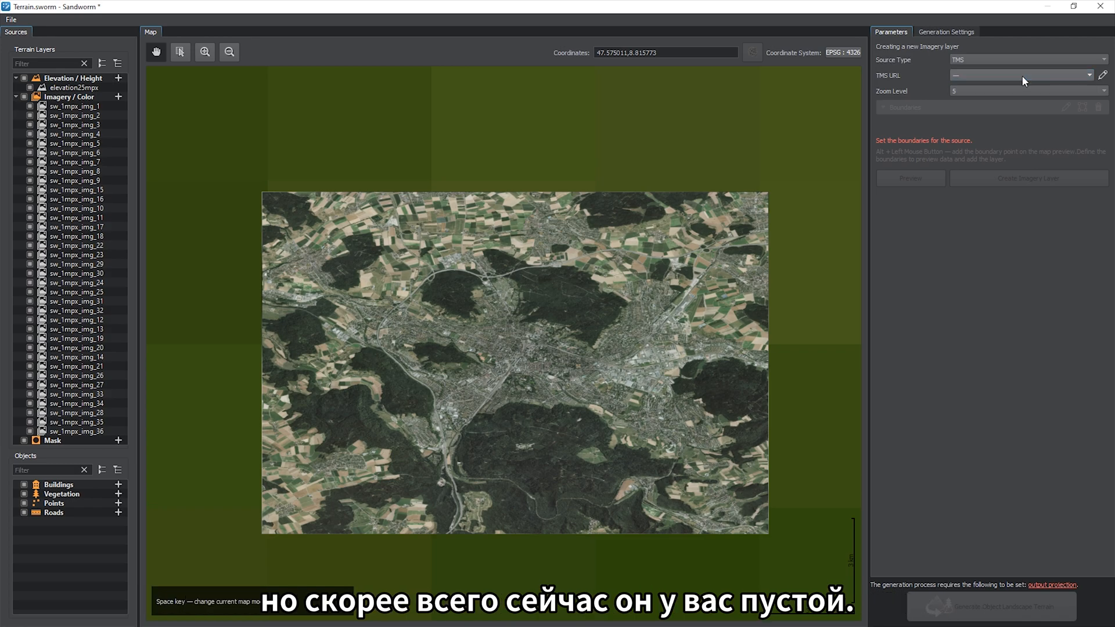
- Add a TMS entry aliased Example TMS with the URL htpps://example.com/{x}/{y}/{z}, and delete it from the list
left_click(1103, 76)
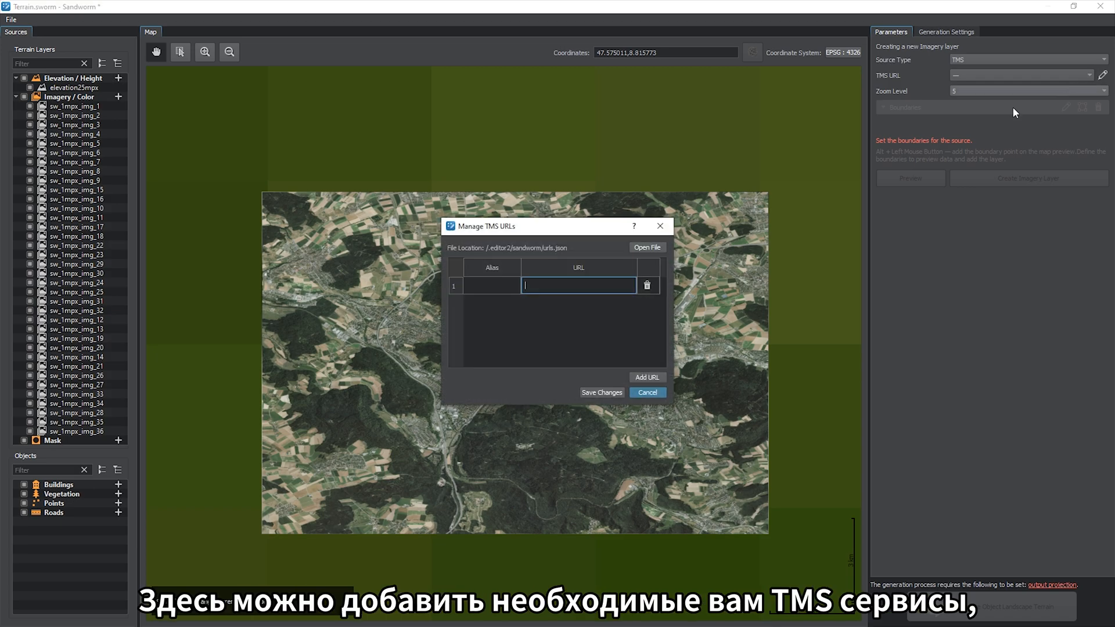
left_click_drag(443, 218, 403, 239)
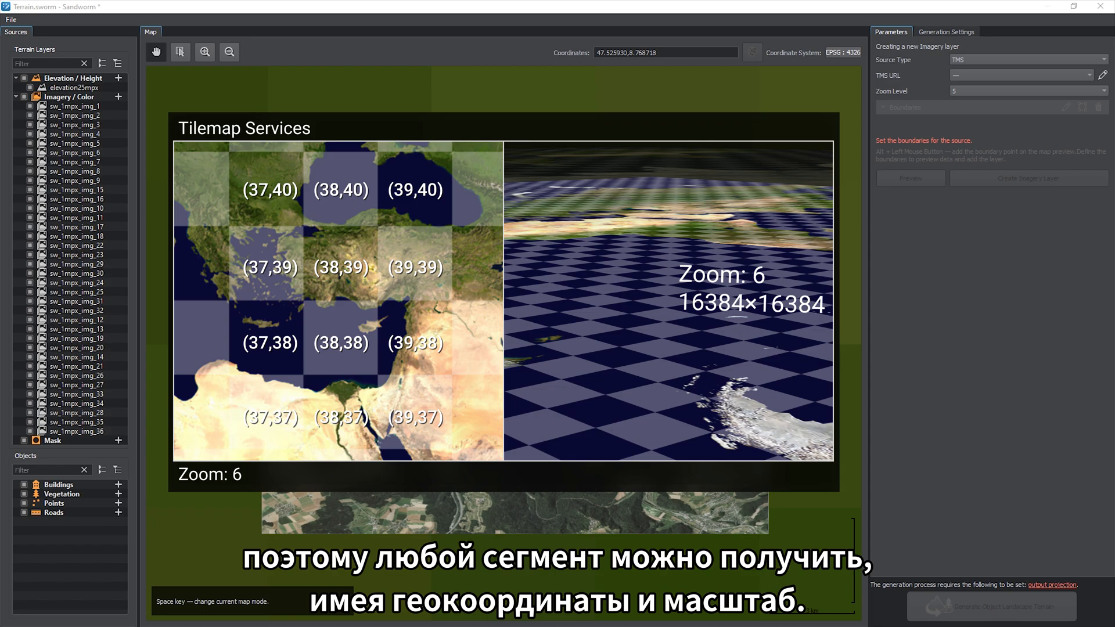
type("htpps://example")
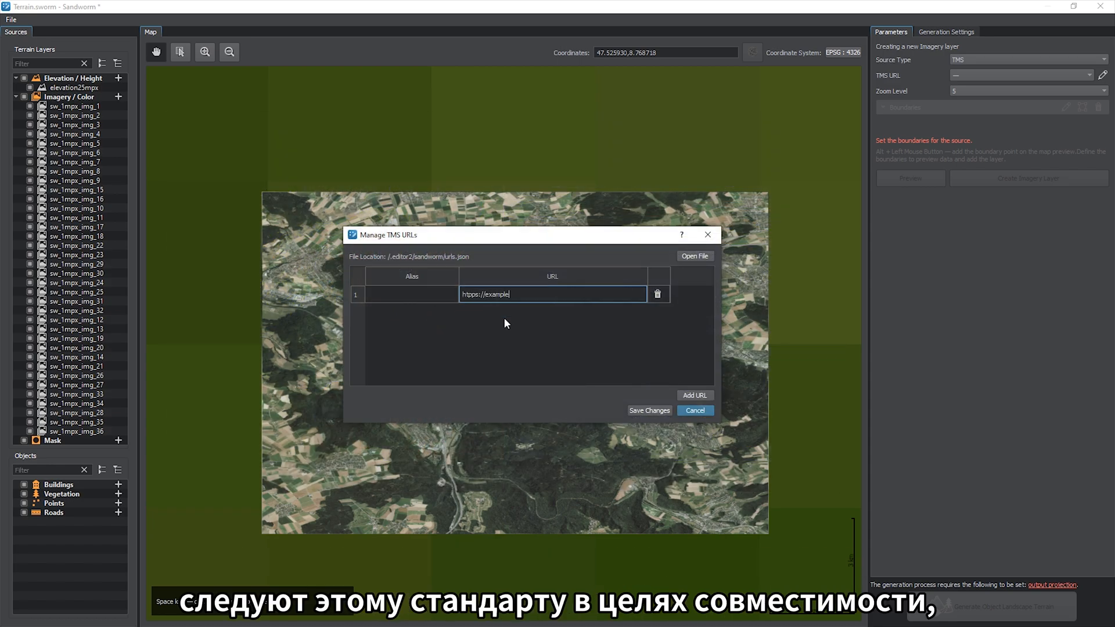
type(".com/{x}/{y}/{z}")
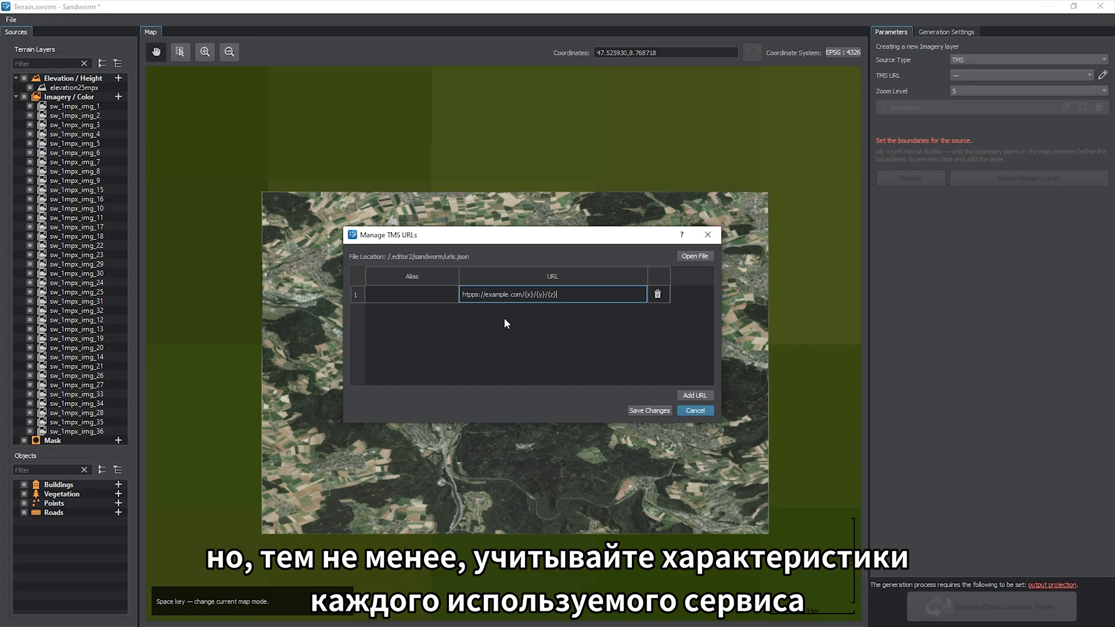
left_click(405, 298)
type("Example TMS")
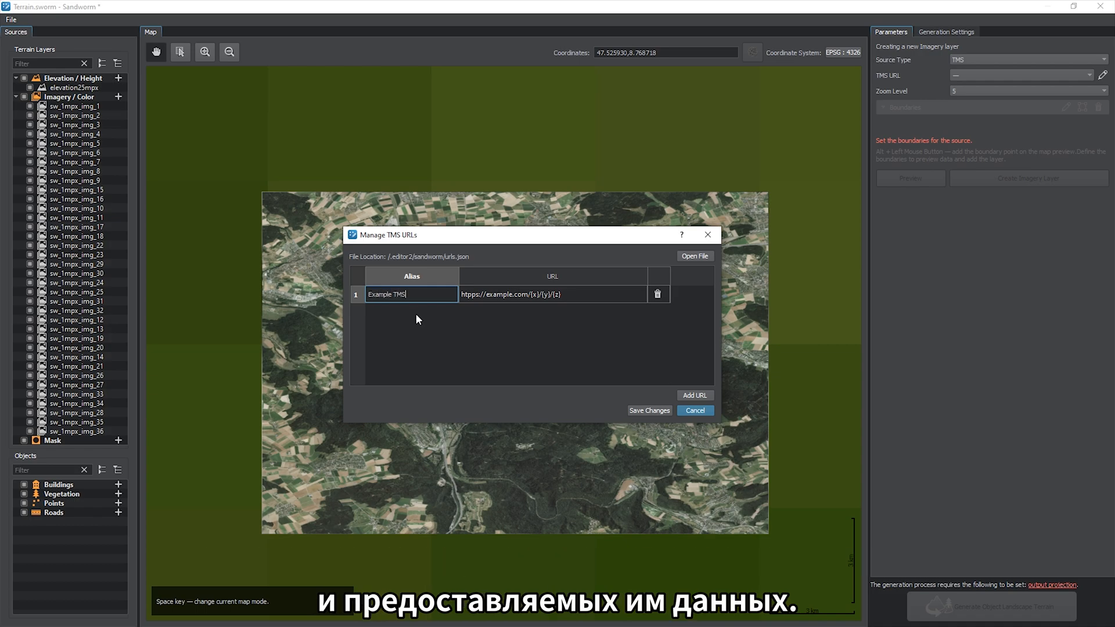
key("Return")
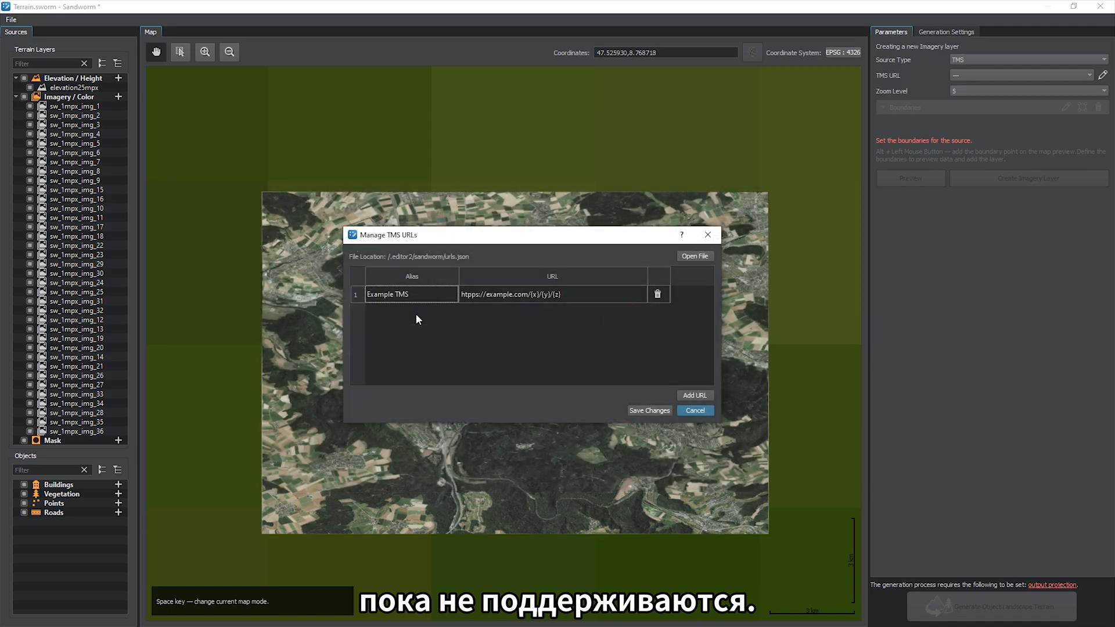
left_click(659, 294)
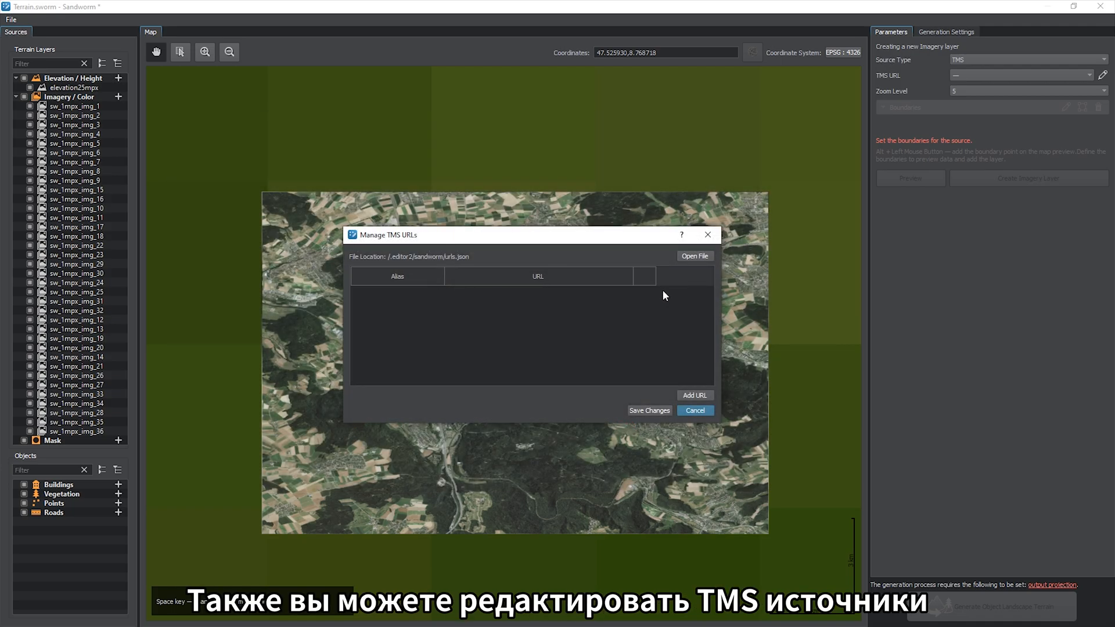
- Open the urls.json configuration file, replace its contents with the copied list of TMS services, and save and close it
left_click(695, 257)
left_click_drag(631, 266, 303, 124)
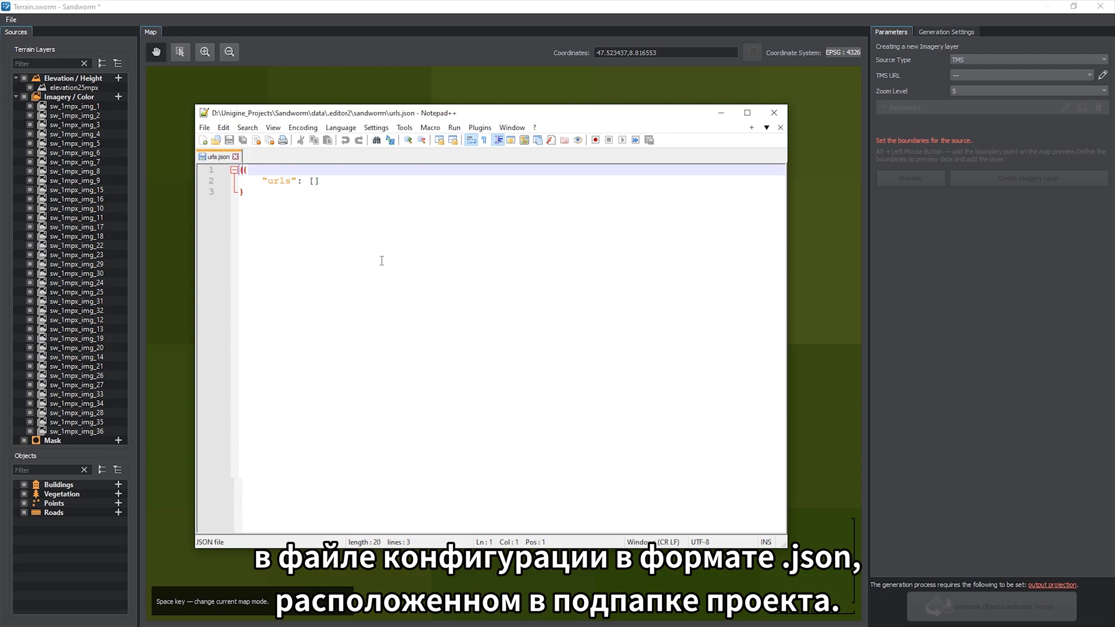
key("ctrl+a")
key("ctrl+v")
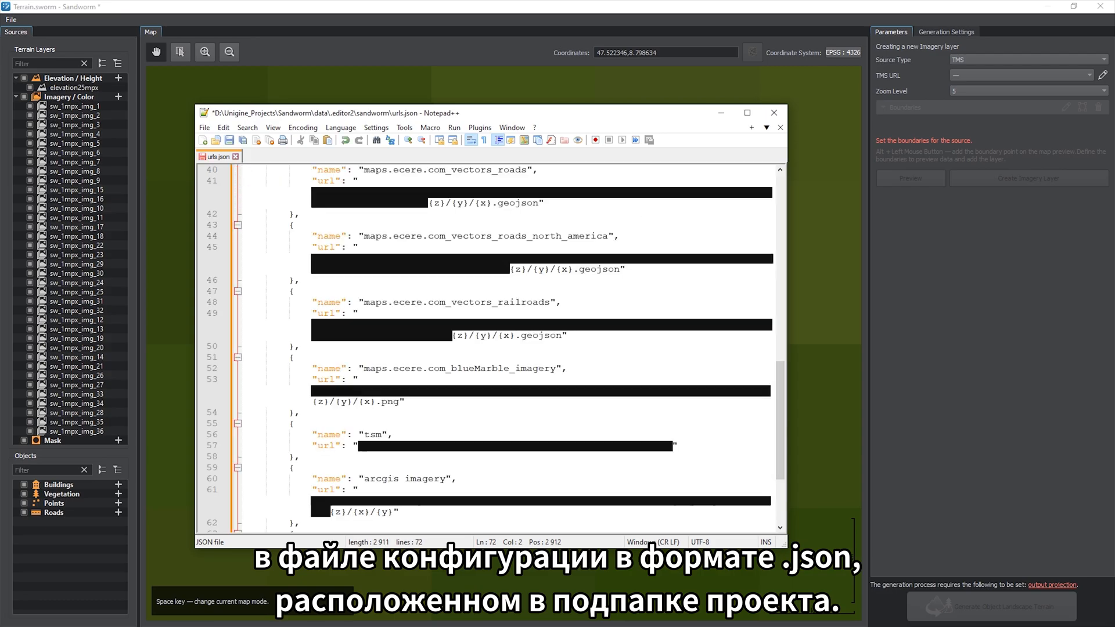
scroll(472, 243, "up", 15)
left_click(472, 244)
key("ctrl+s")
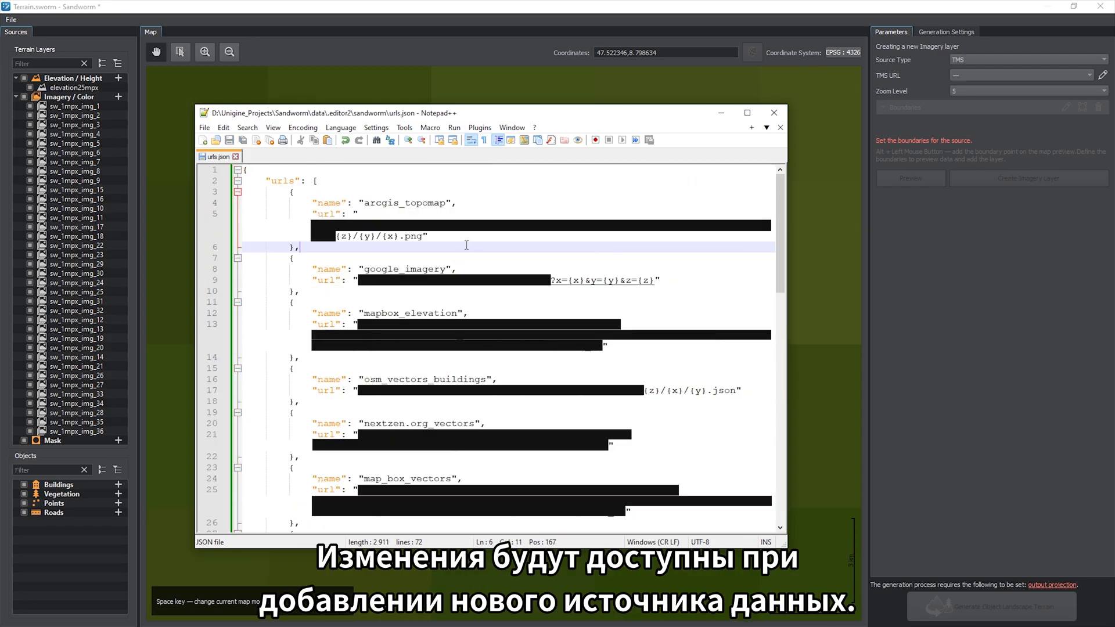
left_click(774, 113)
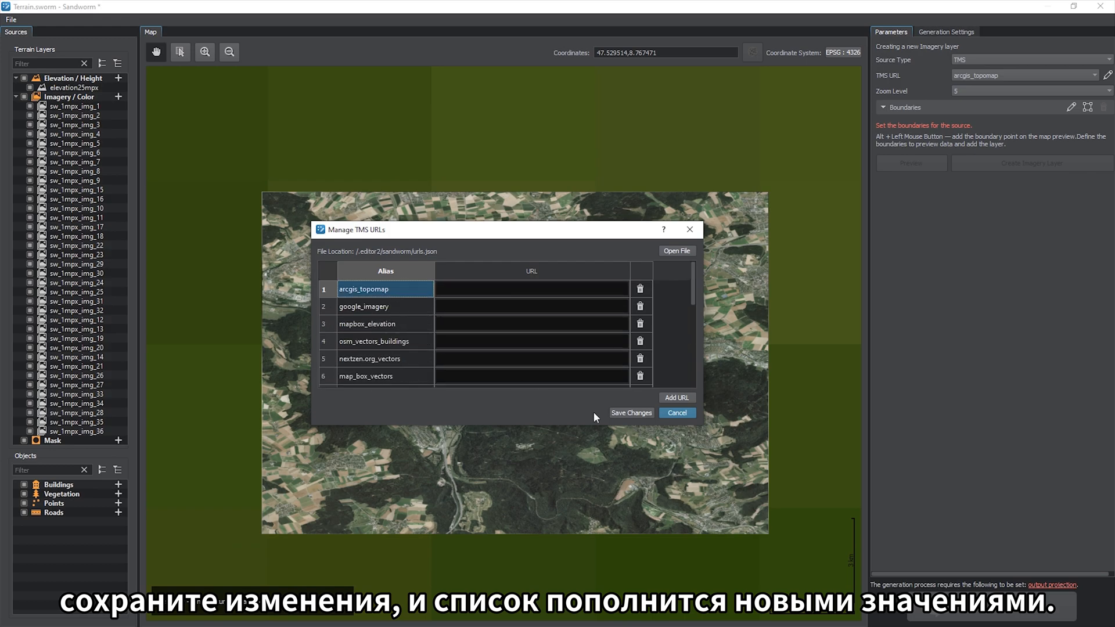
- Save the TMS URL changes and choose google_imagery as the TMS source of the new imagery layer
left_click(616, 411)
left_click(1002, 77)
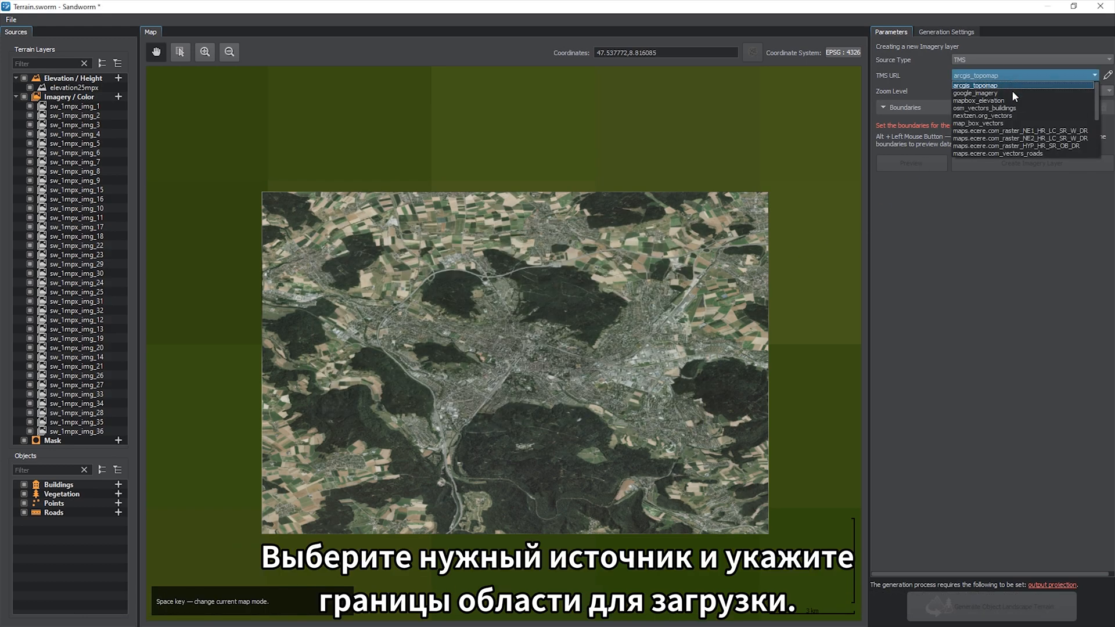
scroll(1021, 135, "up", 2)
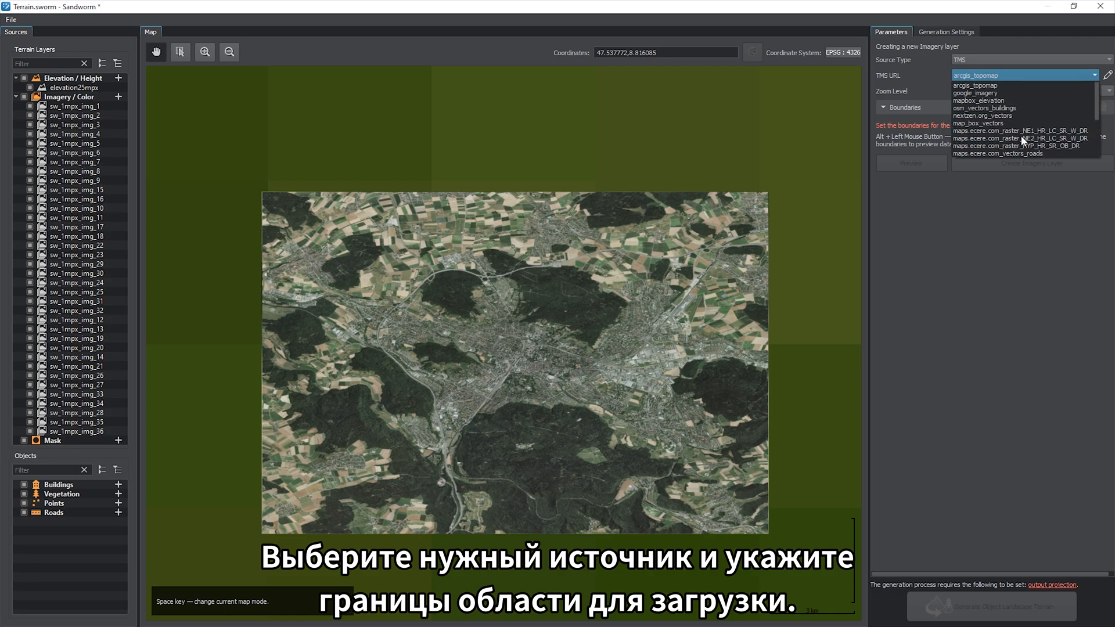
left_click(1001, 93)
- Generate a google_imagery preview at zoom level 12 with boundaries set to a wide map area around the existing imagery
scroll(616, 297, "down", 5)
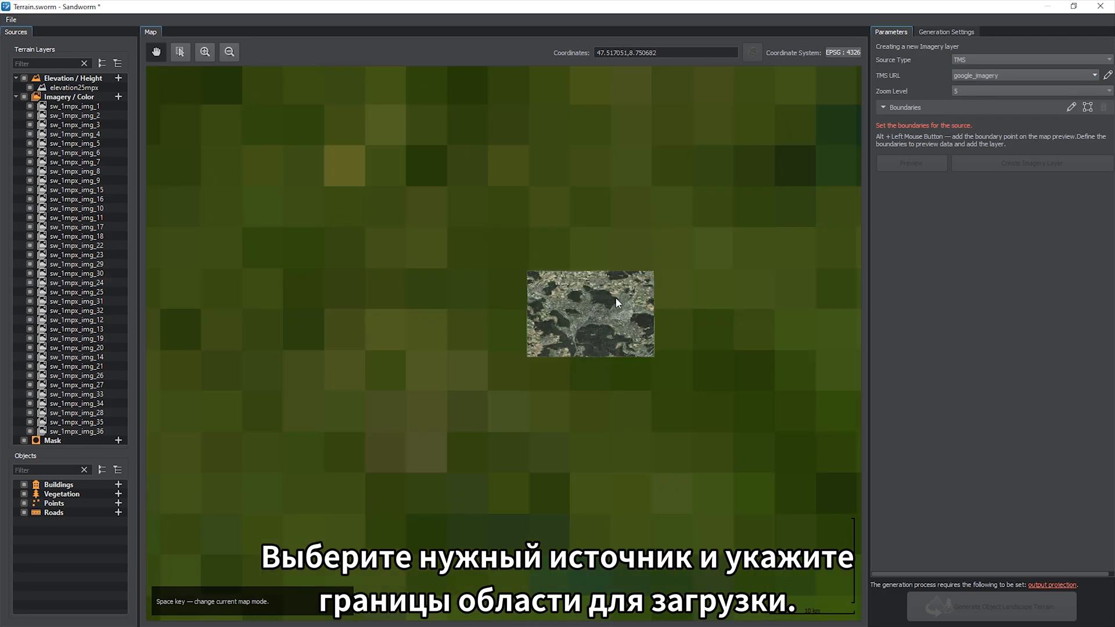
left_click(1088, 107)
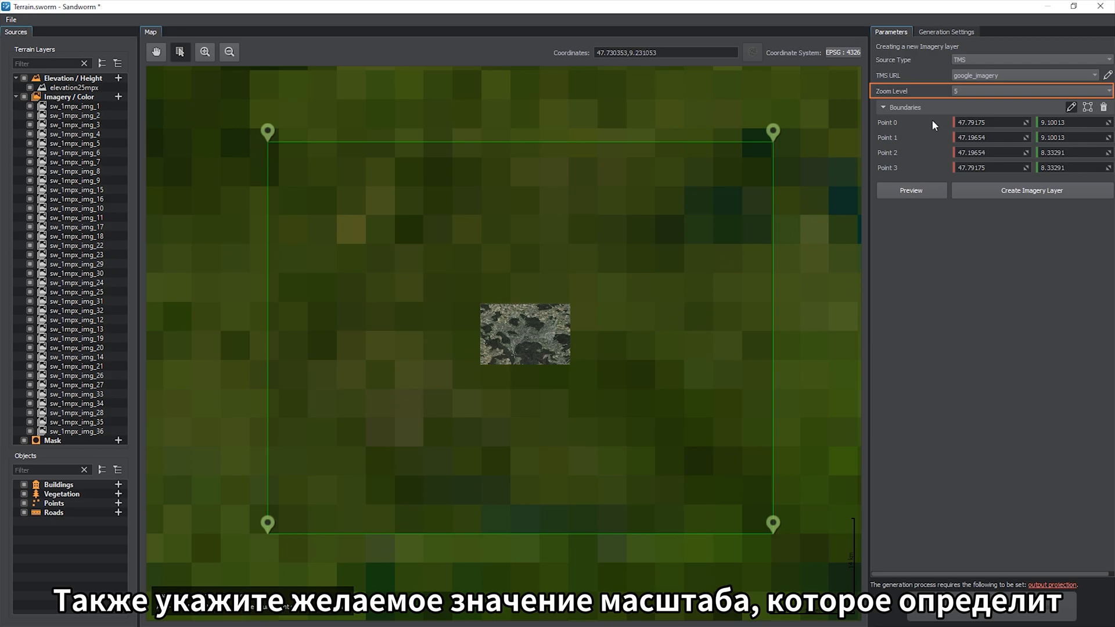
left_click(967, 92)
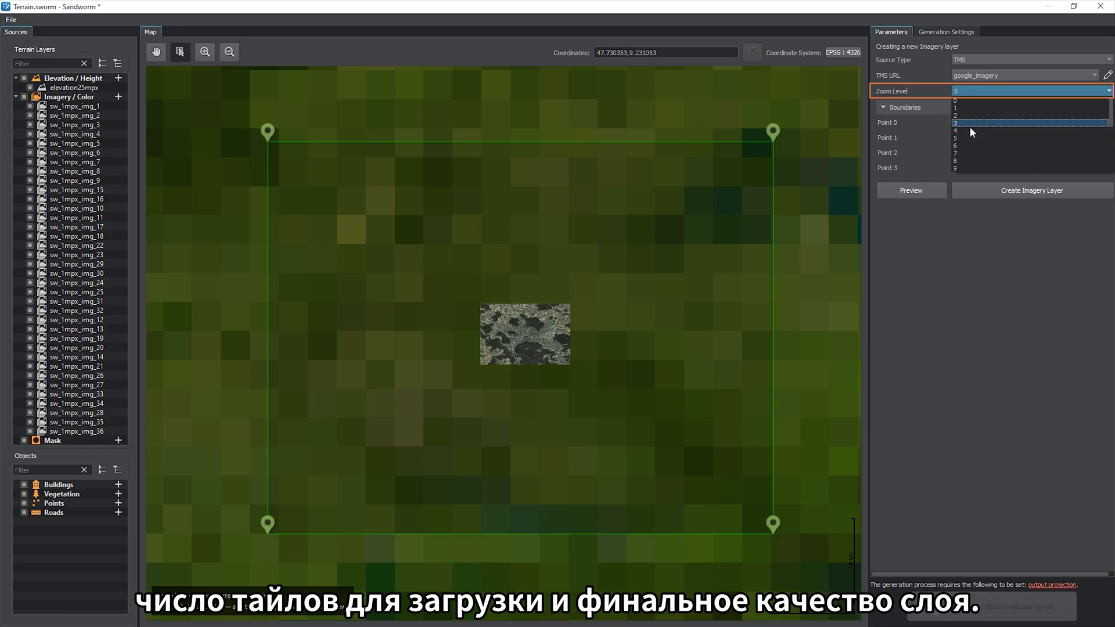
scroll(974, 135, "down", 2)
left_click(971, 168)
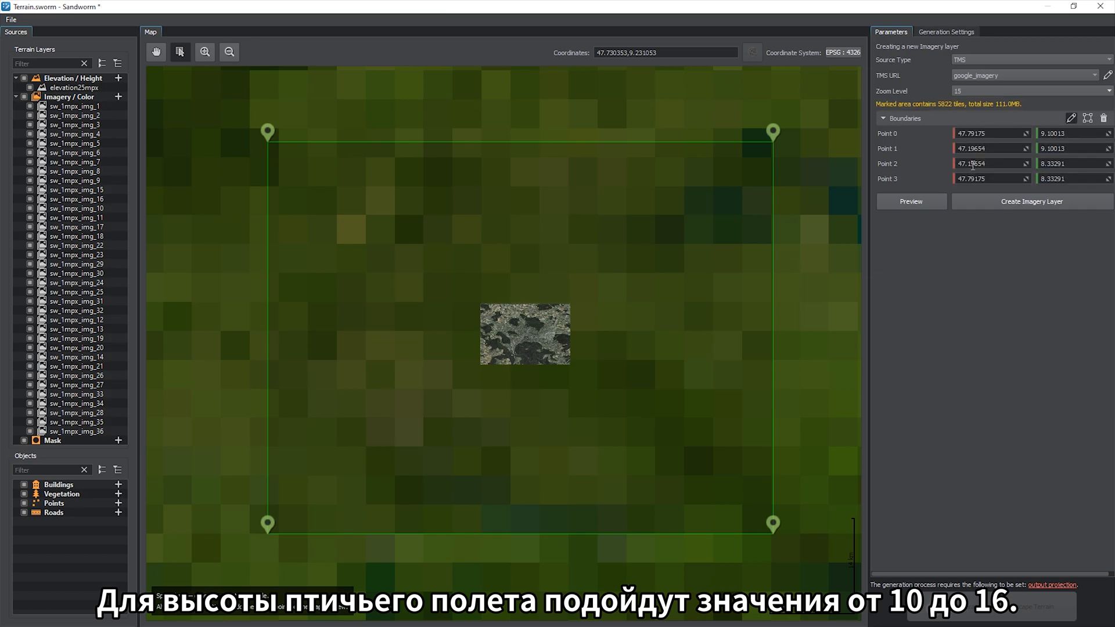
left_click(977, 89)
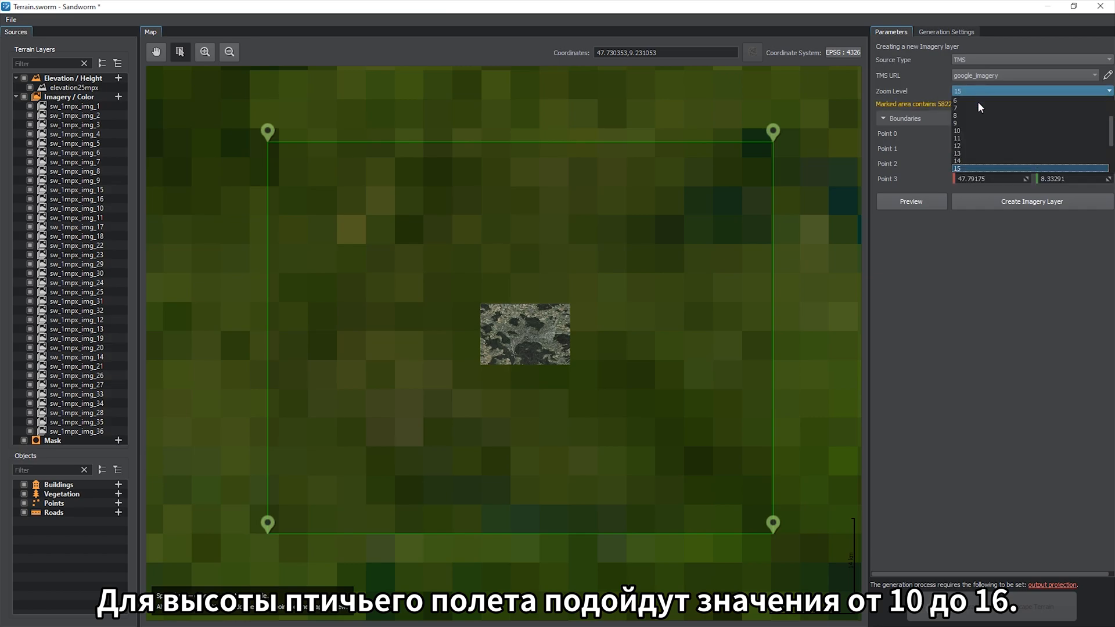
left_click(982, 147)
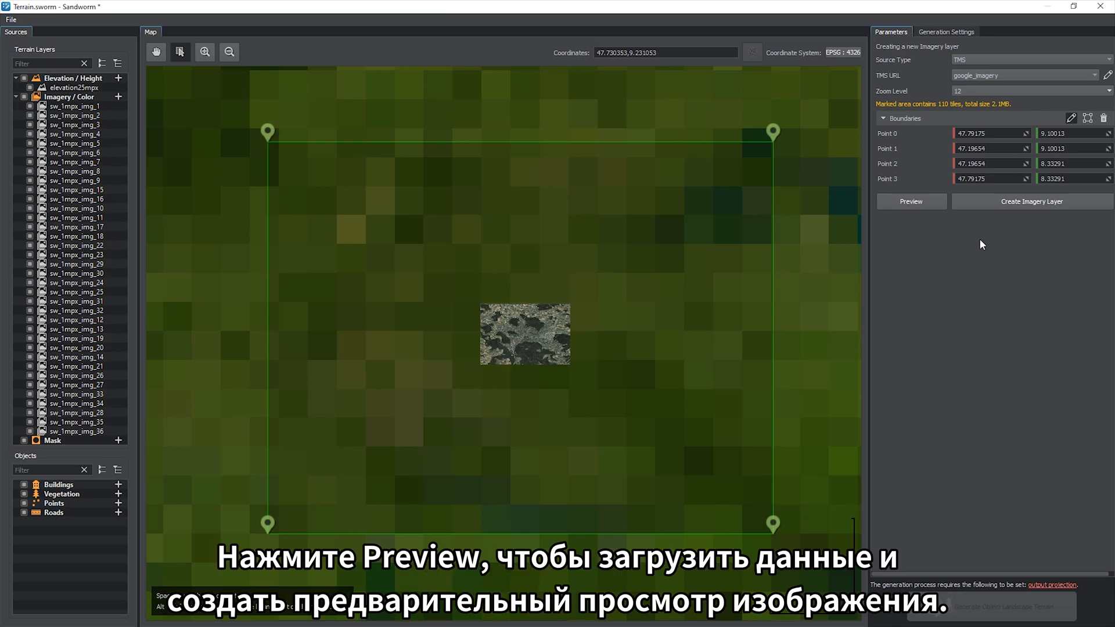
left_click(942, 204)
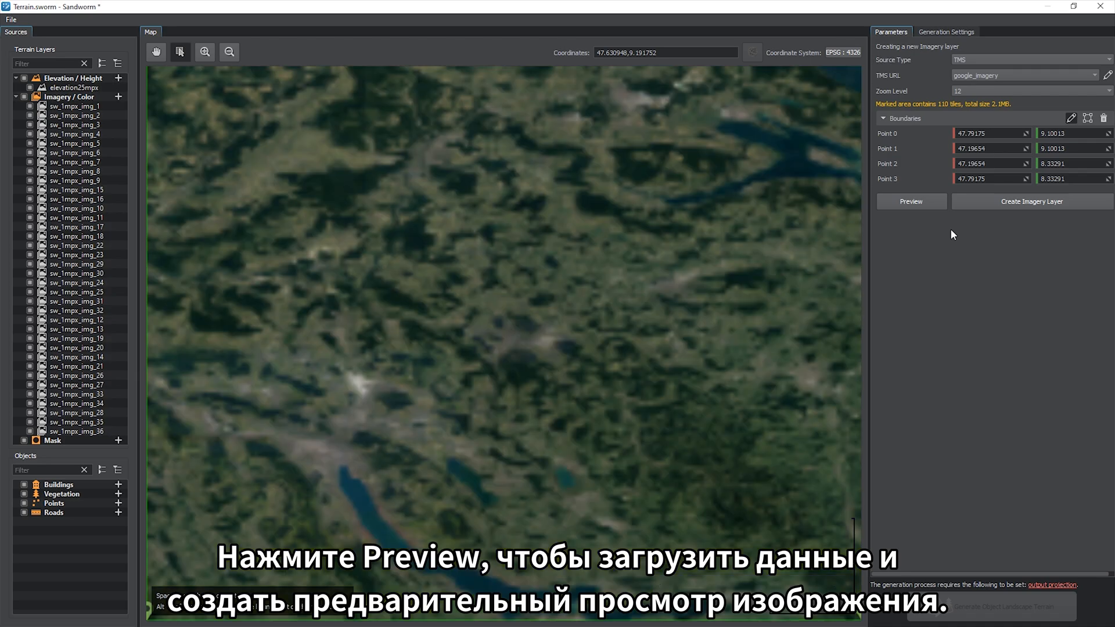
- Preview the stamen_terrain TMS source within the same boundaries
left_click(998, 78)
left_click(1008, 137)
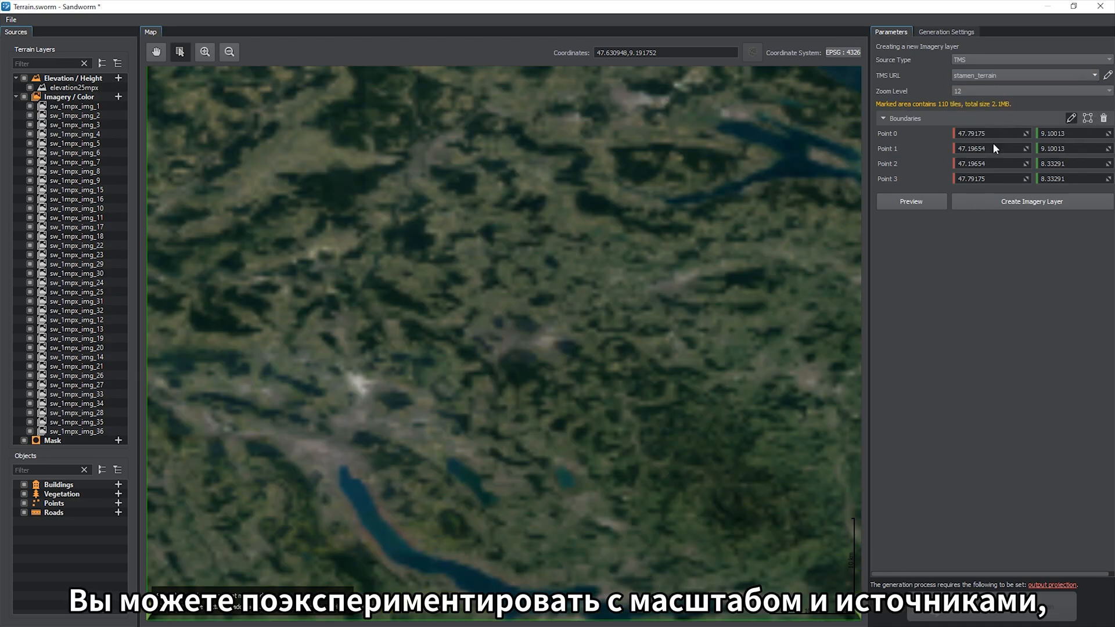
left_click(937, 201)
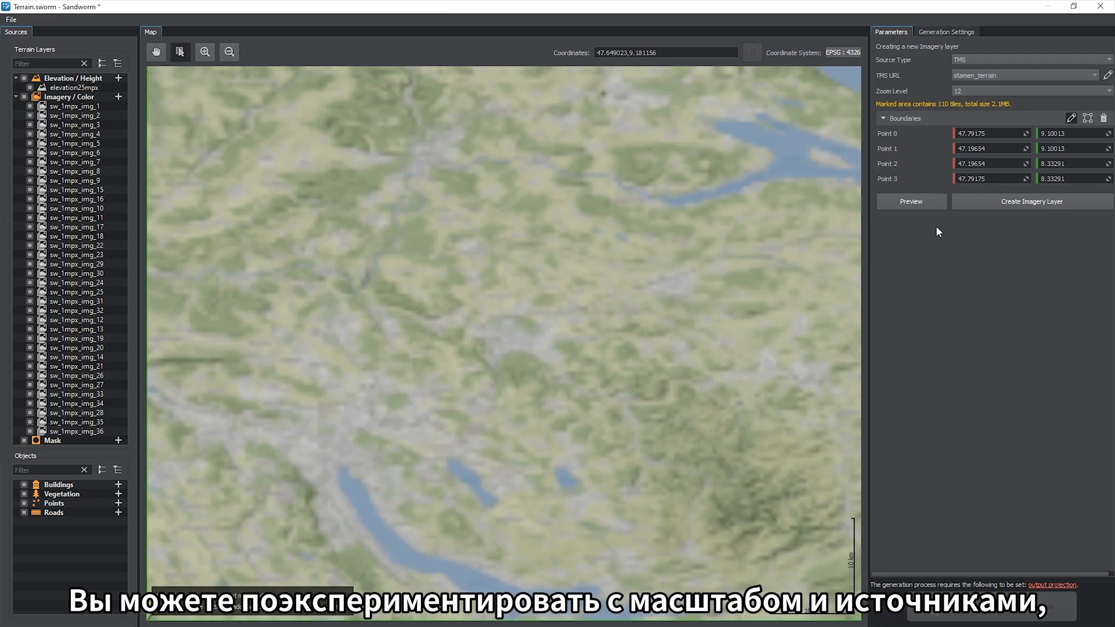
- Switch the source to google_imagery at zoom level 13, regenerate the preview and create the imagery layer
left_click(990, 76)
left_click(996, 94)
left_click(997, 93)
left_click(998, 149)
left_click(936, 202)
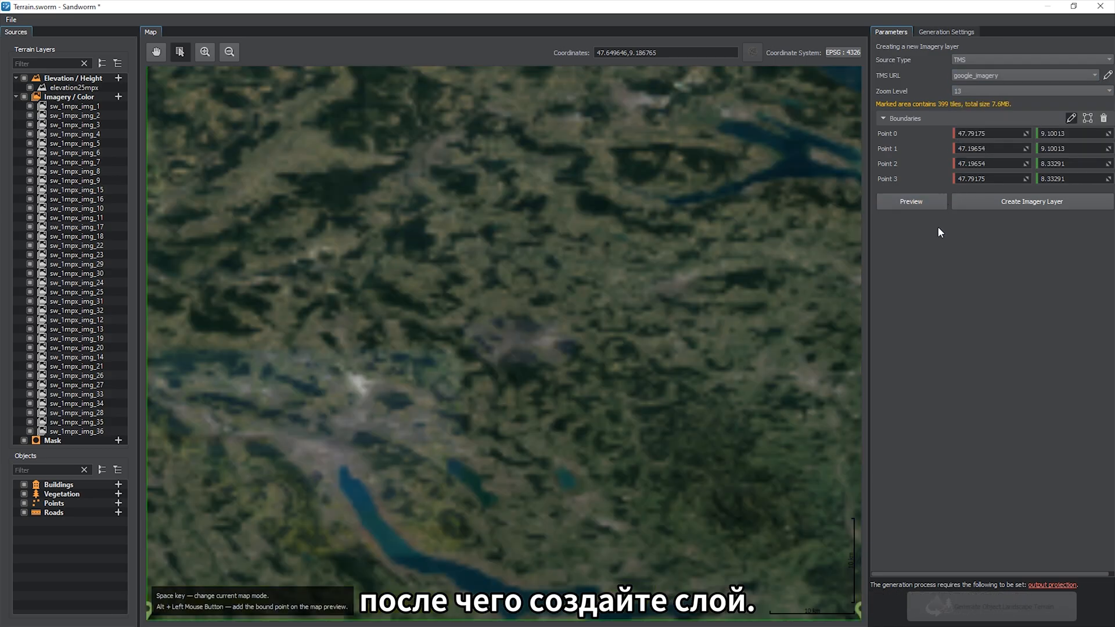
left_click(978, 201)
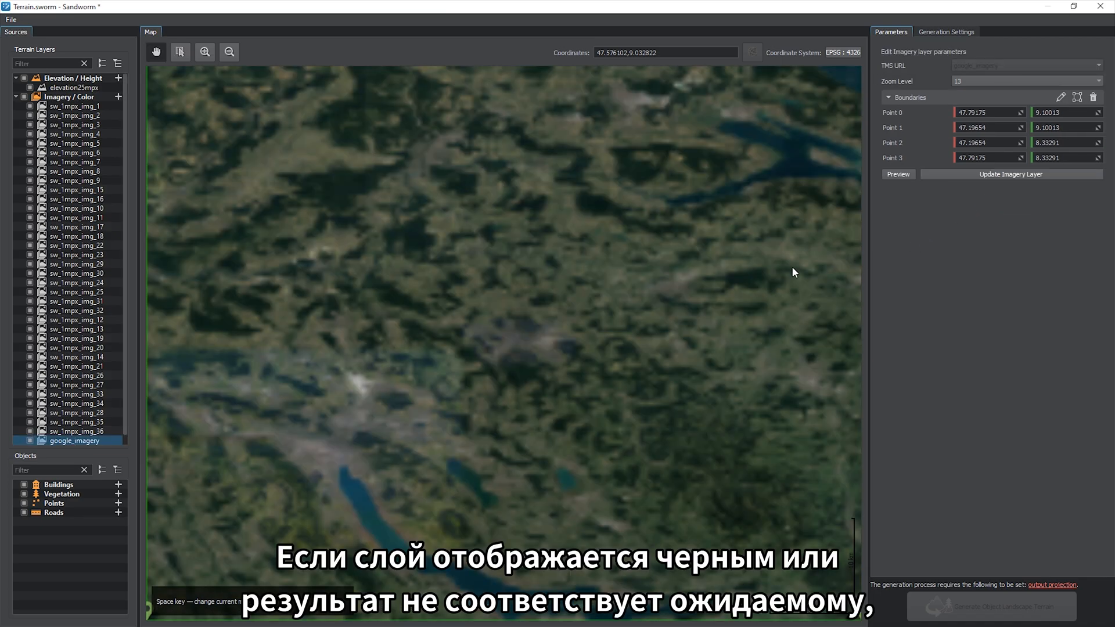
- Check the Console in UnigineEditor for errors and return to the Sandworm window
scroll(796, 267, "down", 3)
left_click_drag(782, 268, 648, 282)
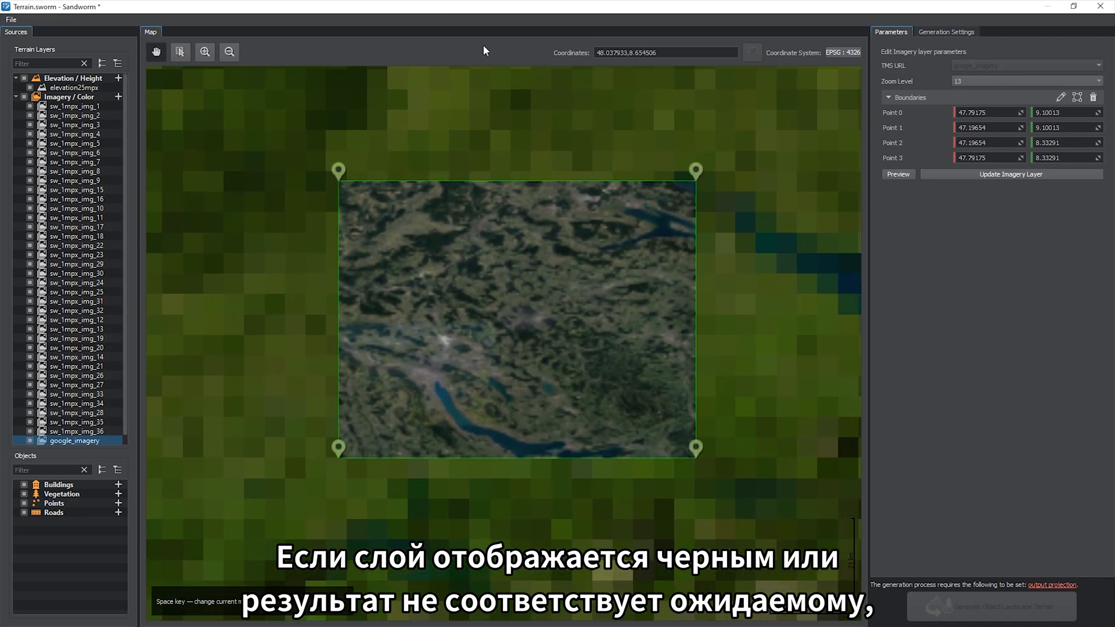
left_click_drag(472, 4, 929, 44)
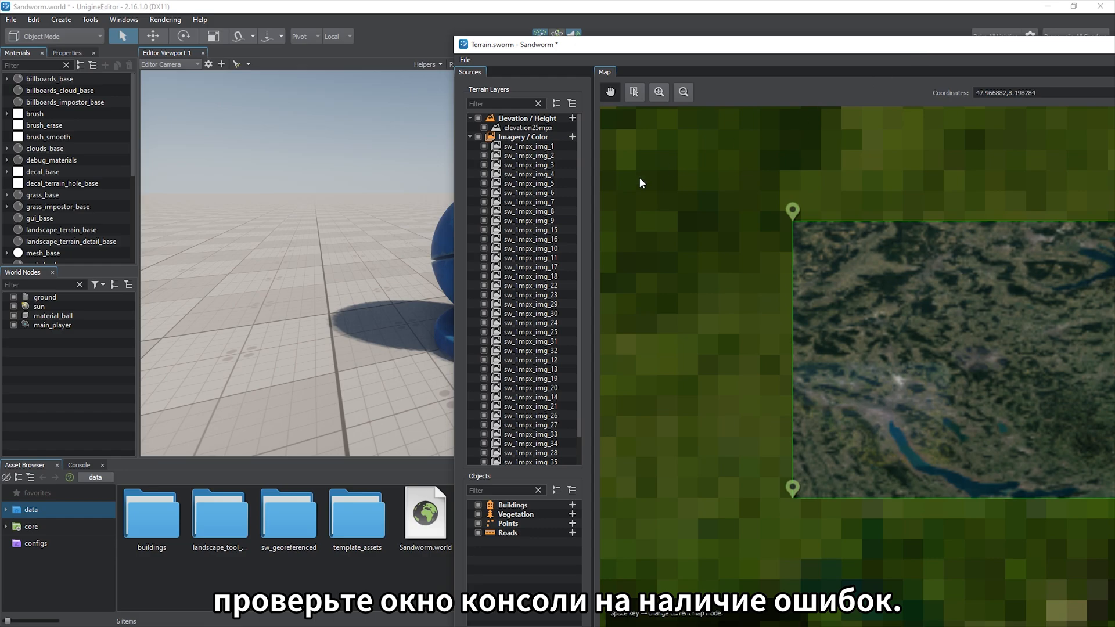
left_click(79, 465)
left_click(24, 465)
left_click_drag(656, 47, 432, 2)
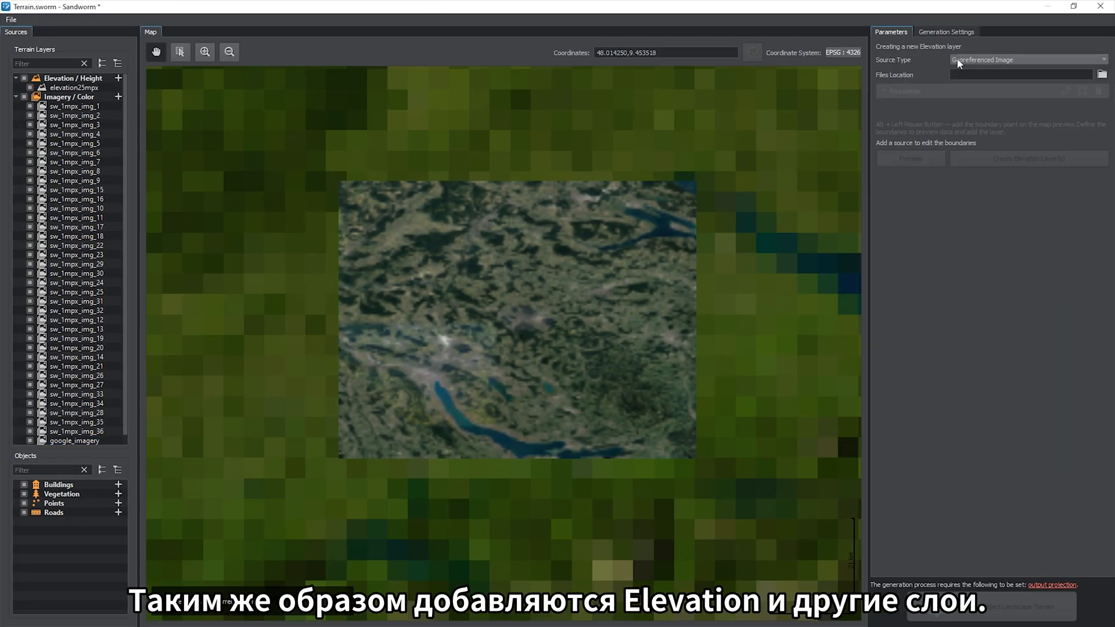
- Start a new elevation layer from the mapbox_elevation TMS source and set its boundaries around the google_imagery area
left_click(959, 60)
left_click(969, 76)
left_click(1046, 76)
left_click(1037, 100)
scroll(720, 253, "down", 2)
scroll(604, 291, "up", 5)
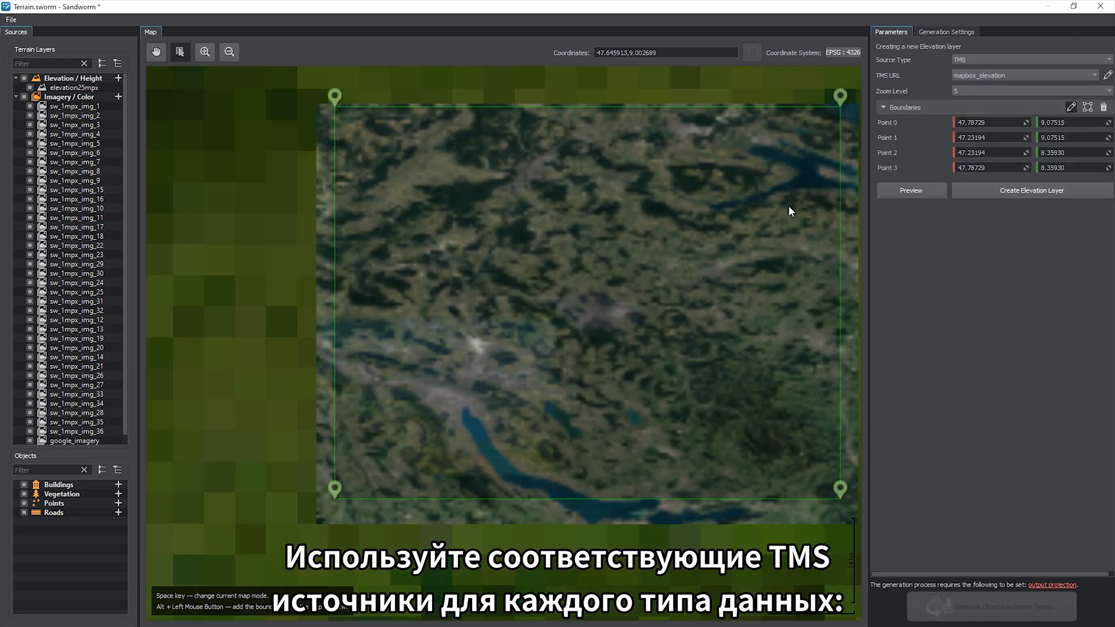
- Move the four boundary points of the elevation source to the corners of the google_imagery layer
left_click_drag(791, 207, 650, 232)
left_click_drag(727, 503, 747, 523)
left_click_drag(223, 499, 204, 523)
left_click_drag(221, 106, 203, 103)
left_click_drag(724, 103, 740, 98)
- Set the elevation source's zoom level to 13, generate its preview and create the elevation layer
left_click(987, 91)
left_click(989, 113)
left_click(911, 201)
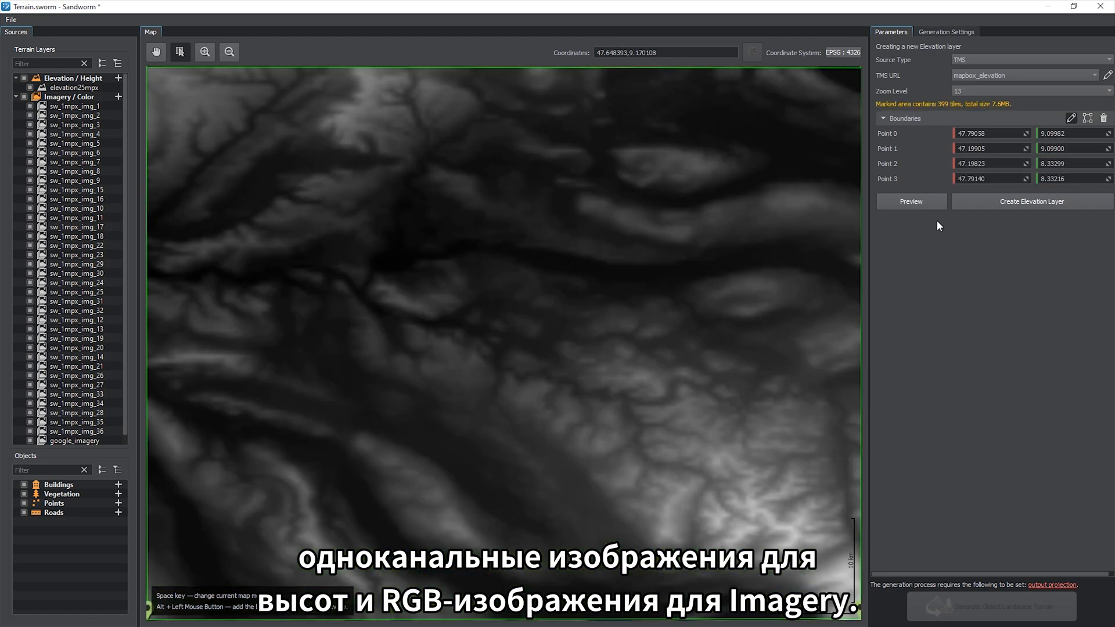
left_click(1002, 205)
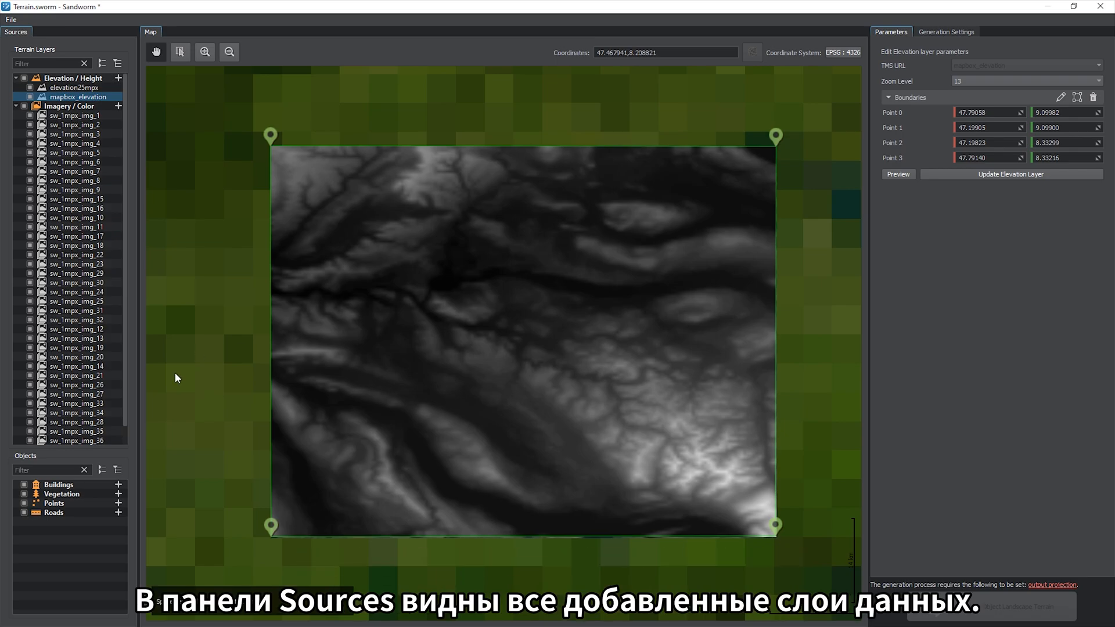
- Enlarge the terrain layers list, disable the mapbox_elevation and google_imagery layers, and enable both again
left_click_drag(102, 450, 103, 494)
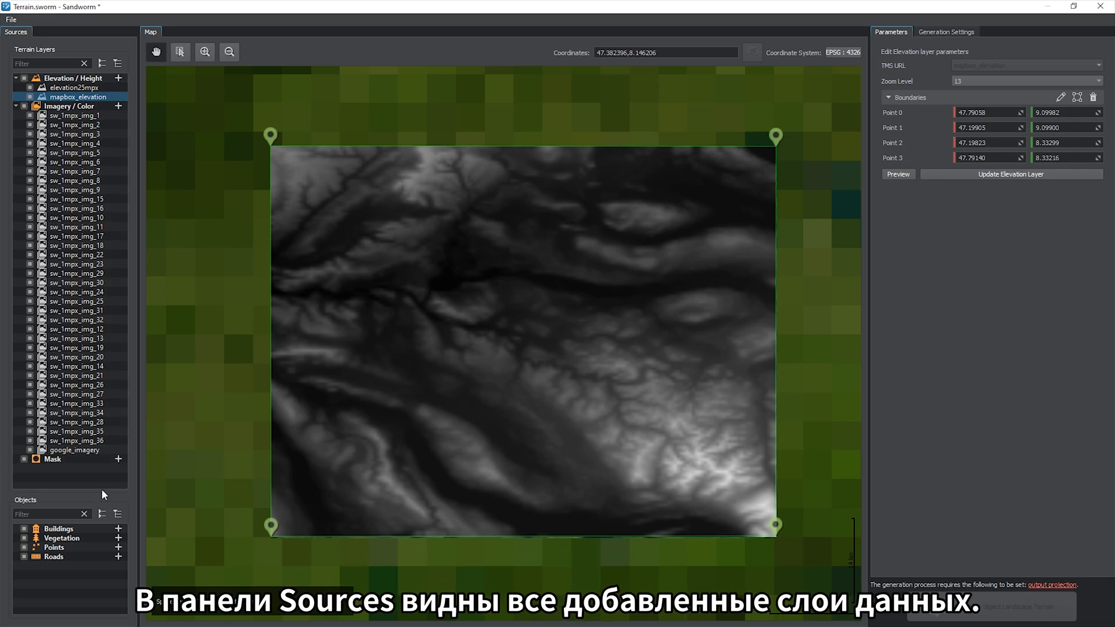
left_click(30, 97)
left_click(30, 451)
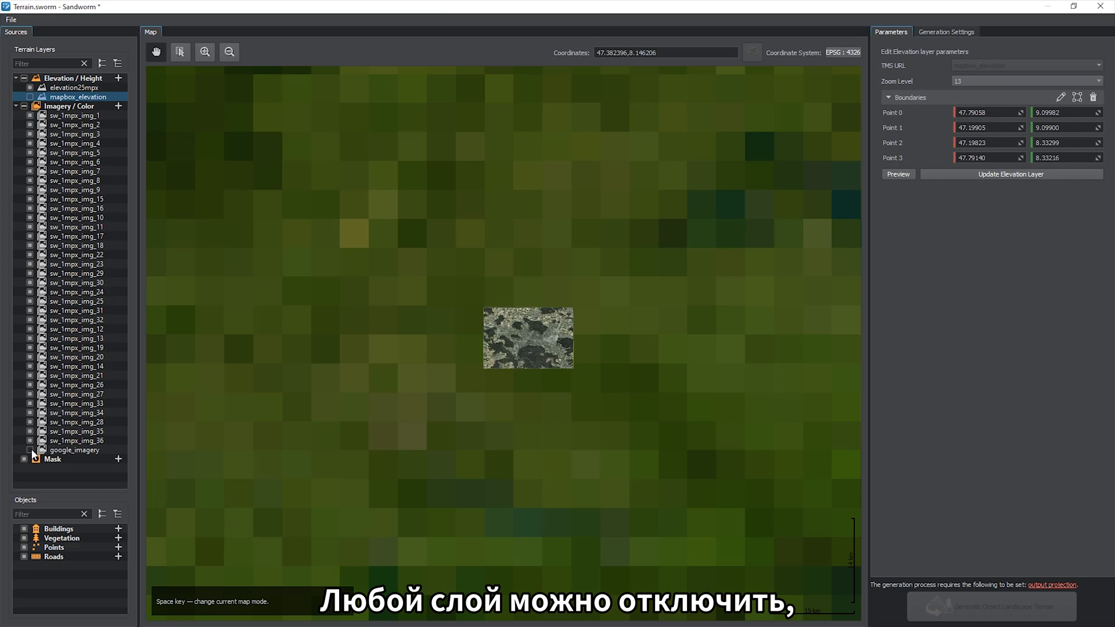
left_click(31, 451)
left_click(29, 97)
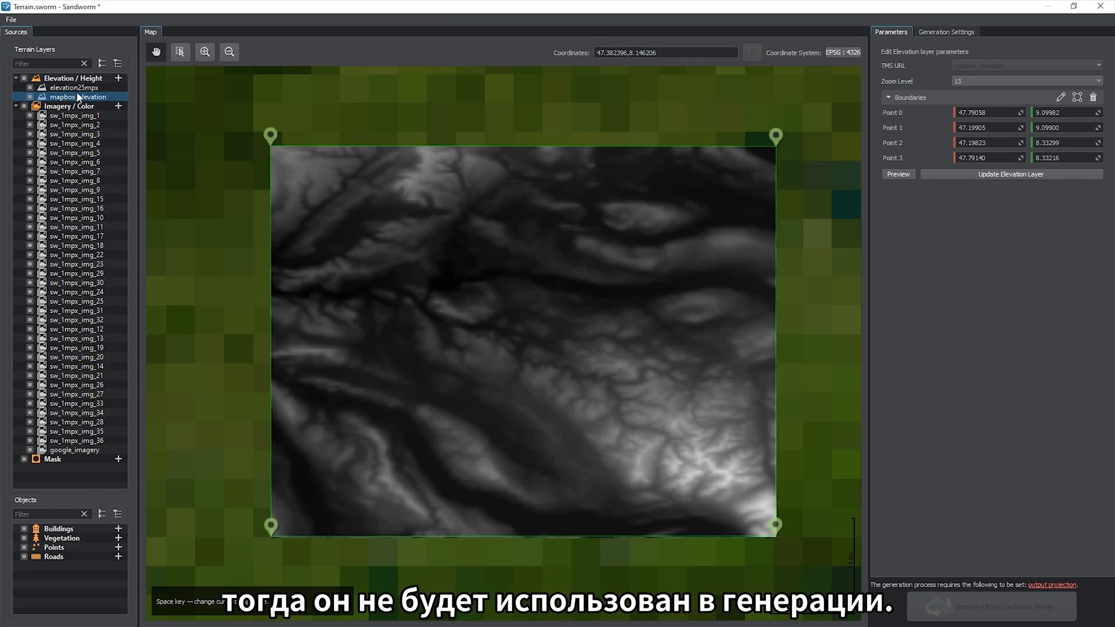
- Focus the map on the sw_1mpx_img_1 imagery layer
right_click(85, 116)
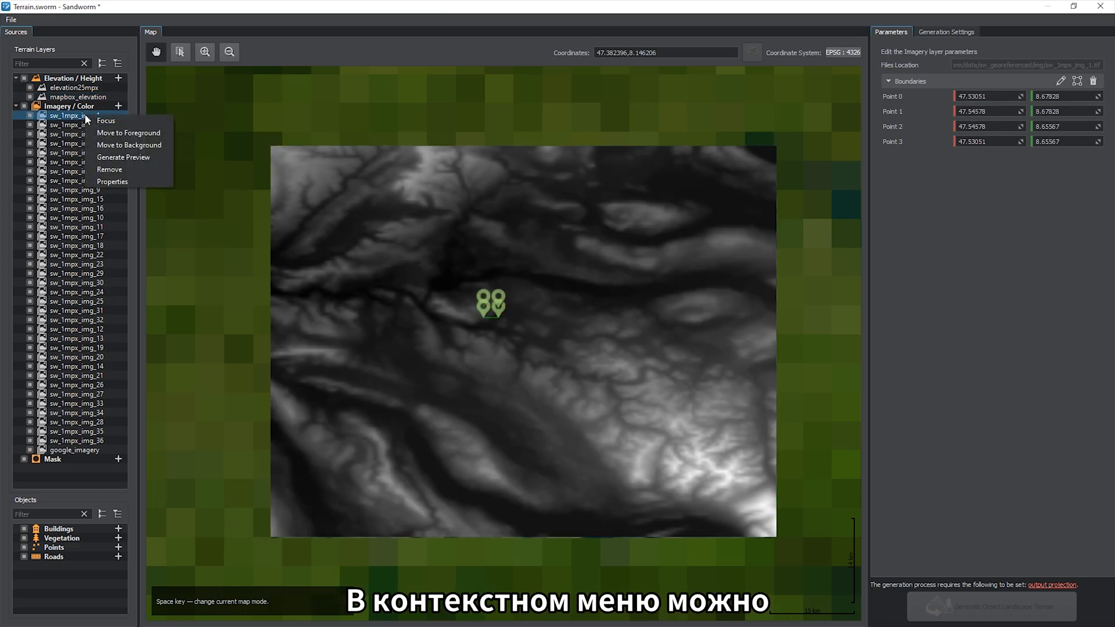
left_click(131, 121)
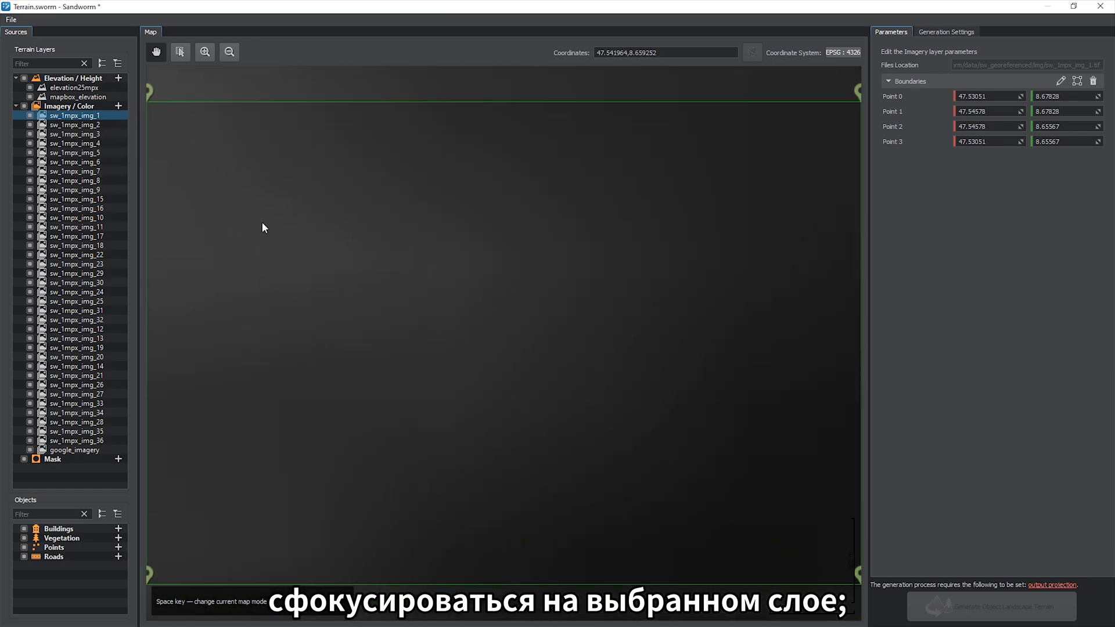
- Select the mapbox_elevation layer and move it to the background of the map
scroll(263, 222, "down", 3)
left_click(87, 98)
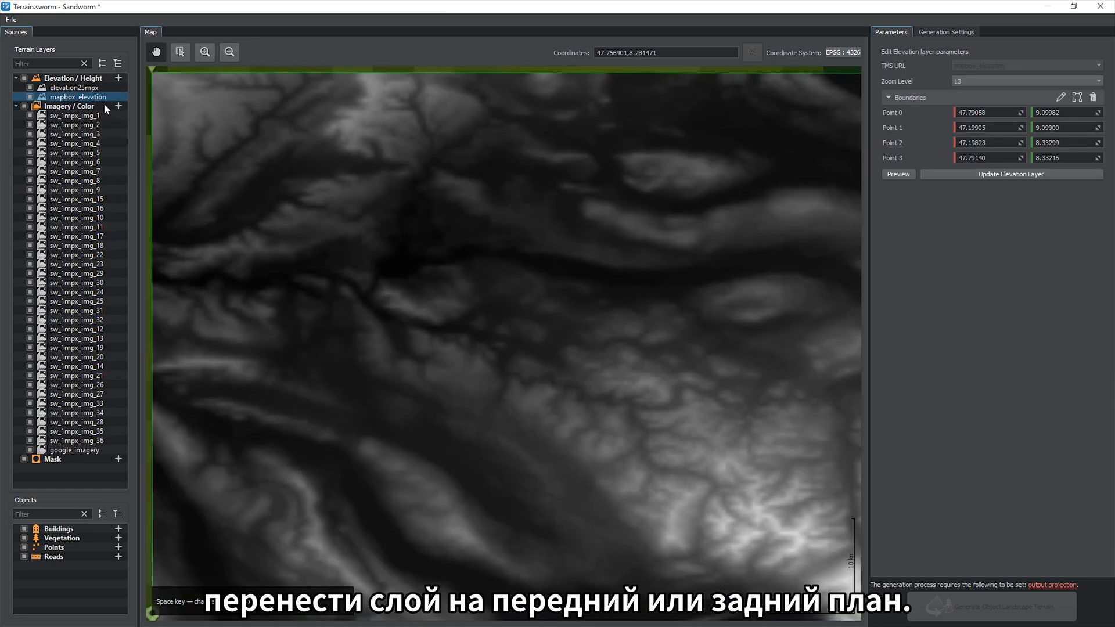
right_click(109, 104)
left_click(121, 127)
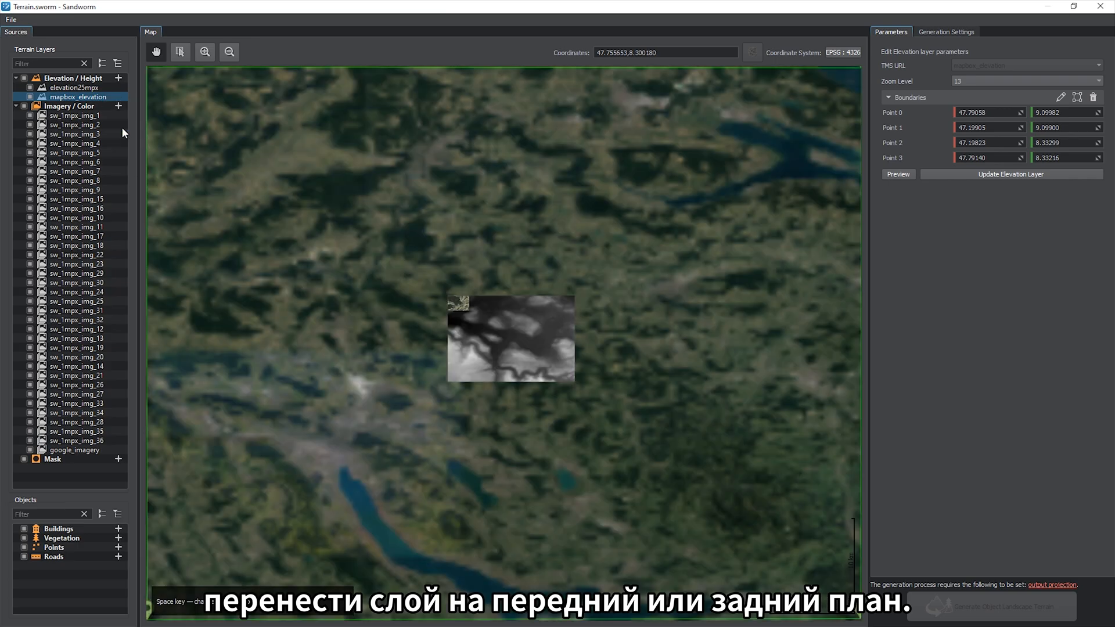
- Send the google_imagery layer to the background of the map
left_click(83, 451)
right_click(83, 451)
left_click(122, 480)
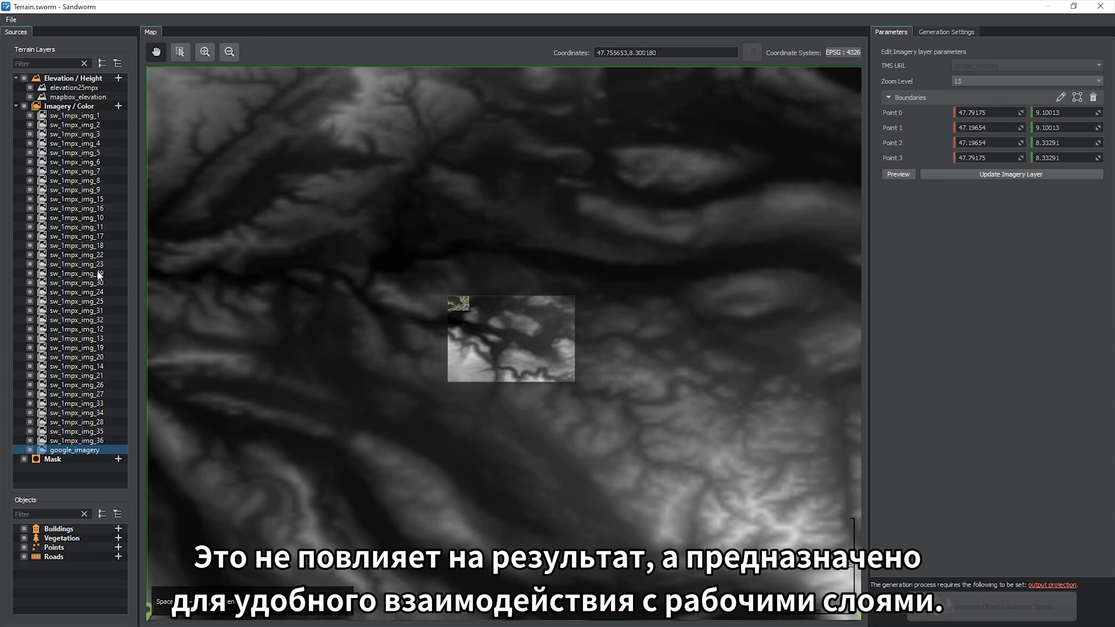
- Bring the imagery layers from sw_1mpx_img_2 through sw_1mpx_img_36 to the front by selecting them together, and clear the selection
left_click(87, 125)
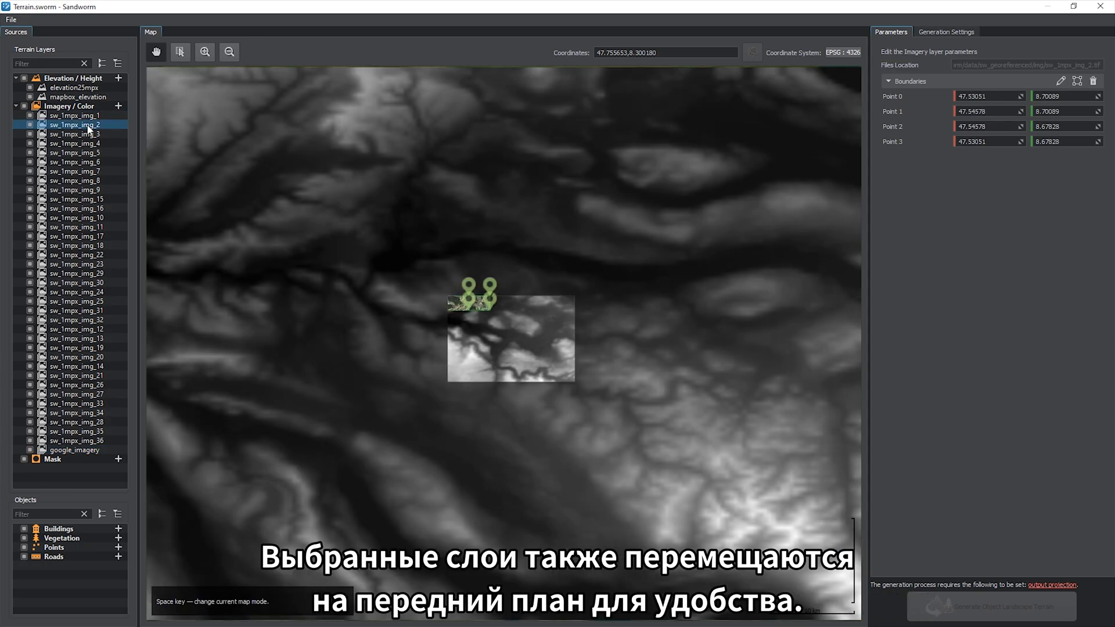
left_click(86, 442, "shift")
left_click(83, 459)
left_click(76, 474)
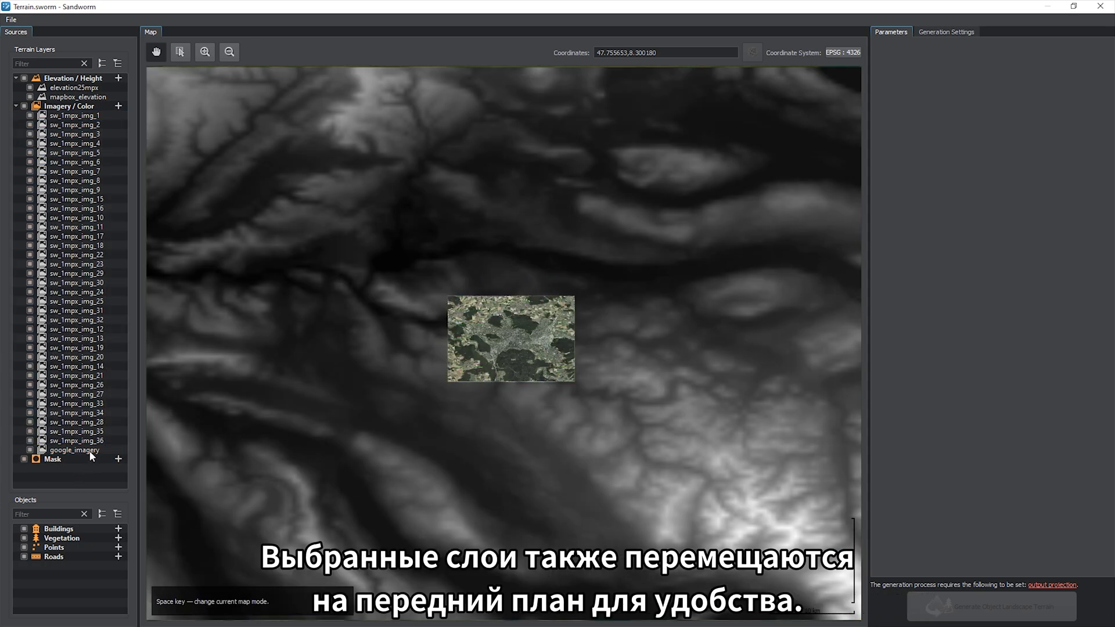
- Examine the coordinate reference system, density and boundaries in the sw_1mpx_img_1 layer's properties, and close them
right_click(86, 116)
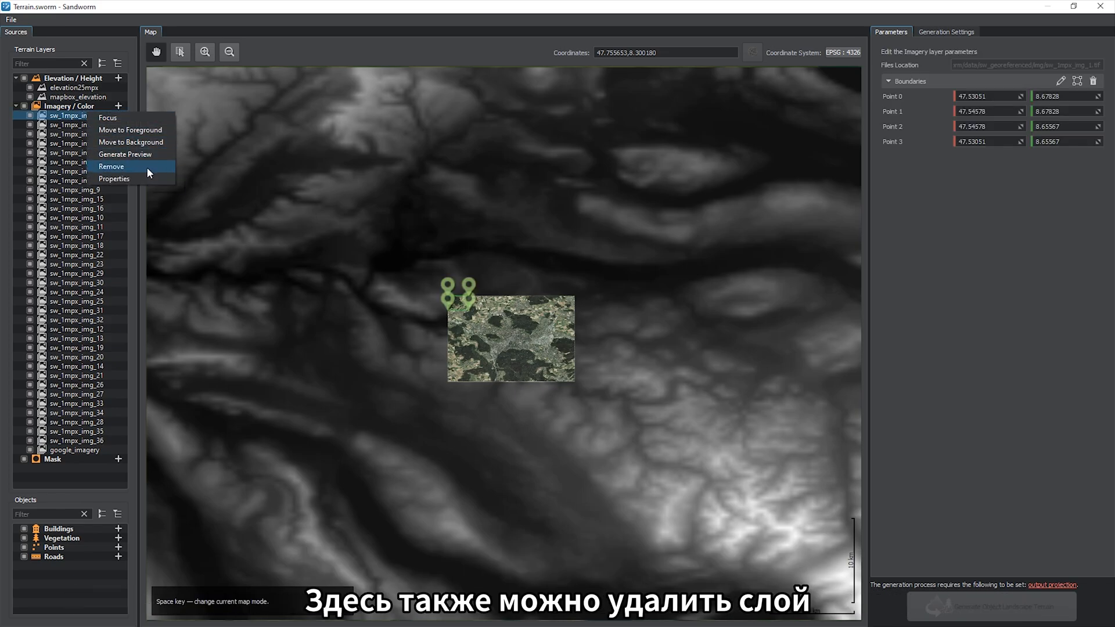
left_click(130, 179)
left_click_drag(641, 367, 824, 391)
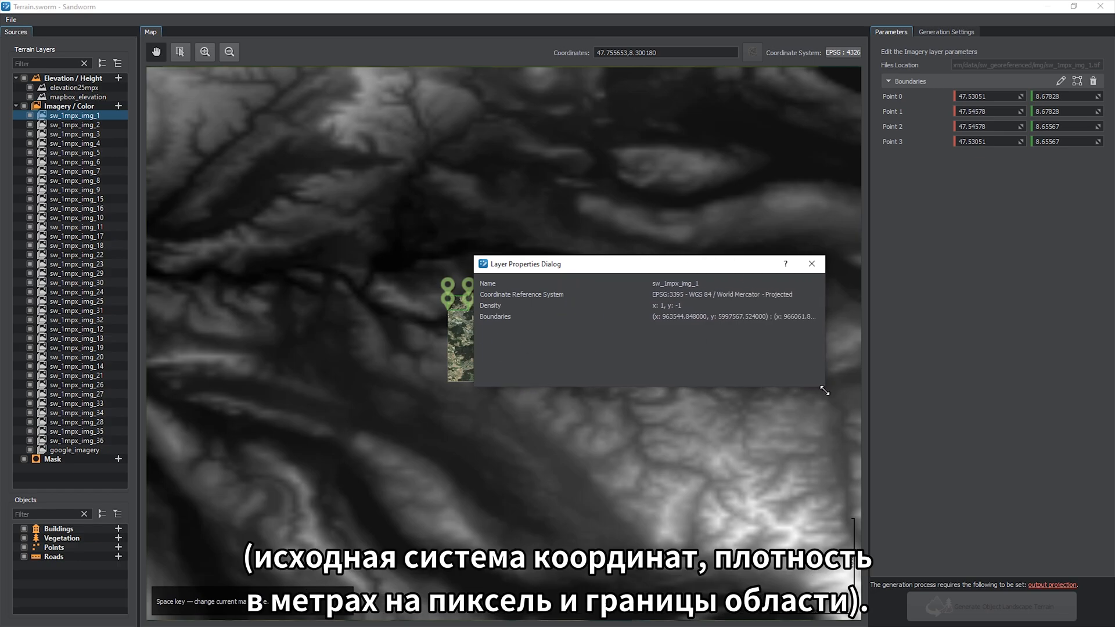
left_click(811, 264)
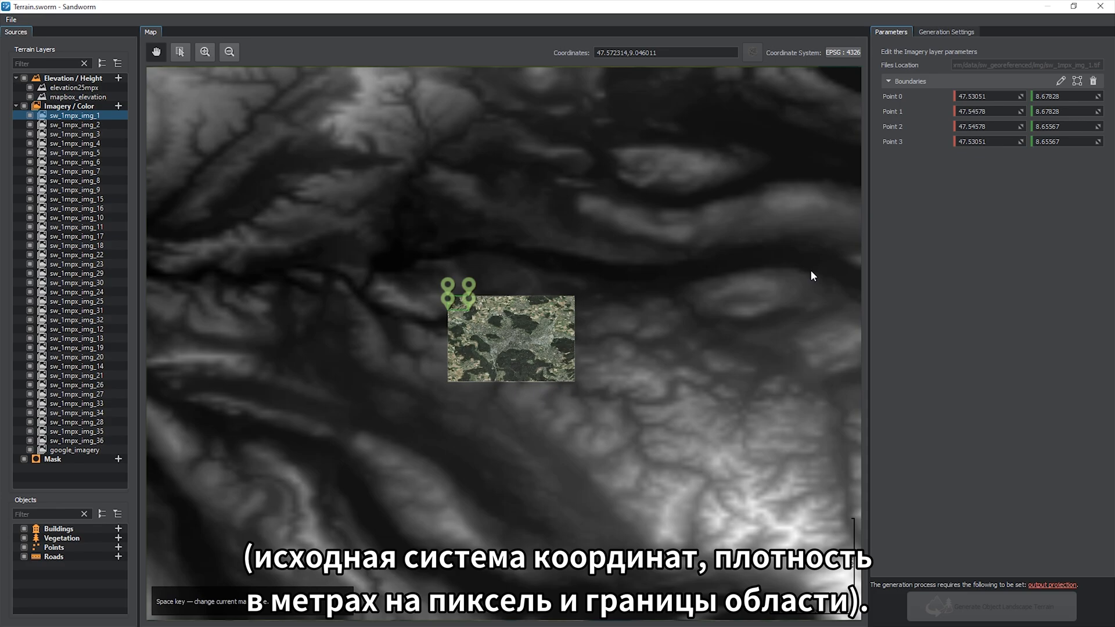
double_click(51, 115)
key("Escape")
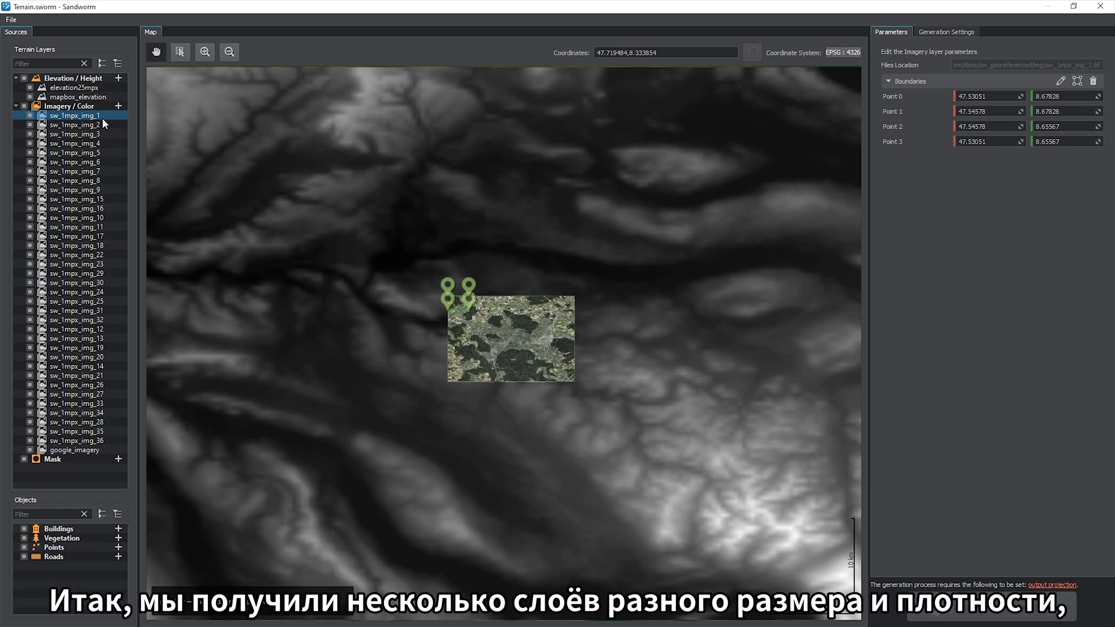
- Move the mapbox_elevation layer behind the imagery again and clear the layer selection
scroll(312, 232, "down", 3)
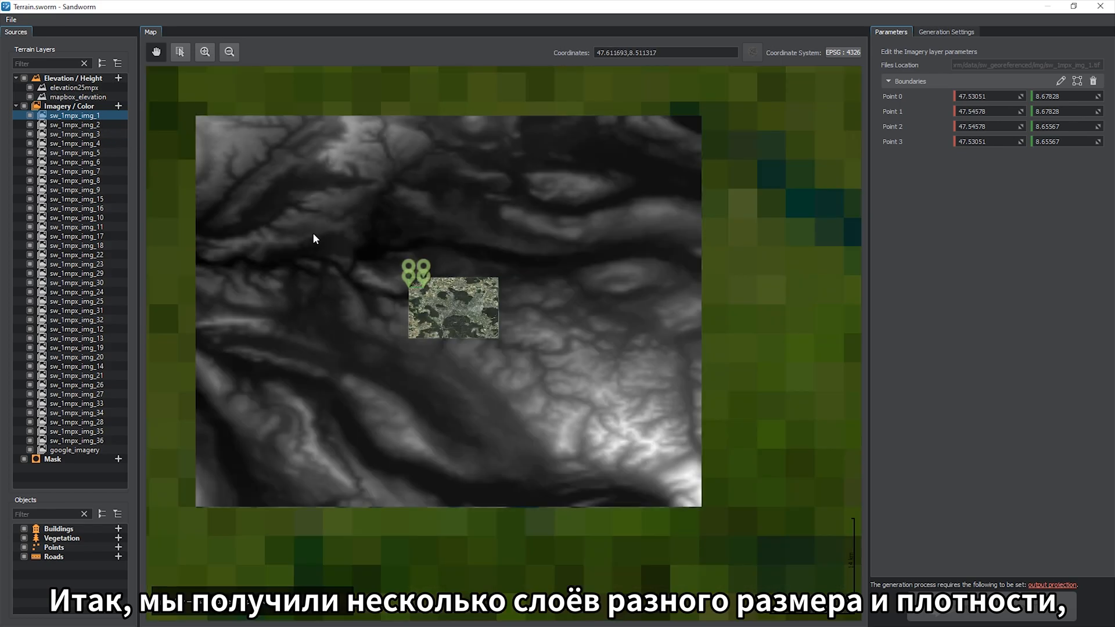
left_click(85, 473)
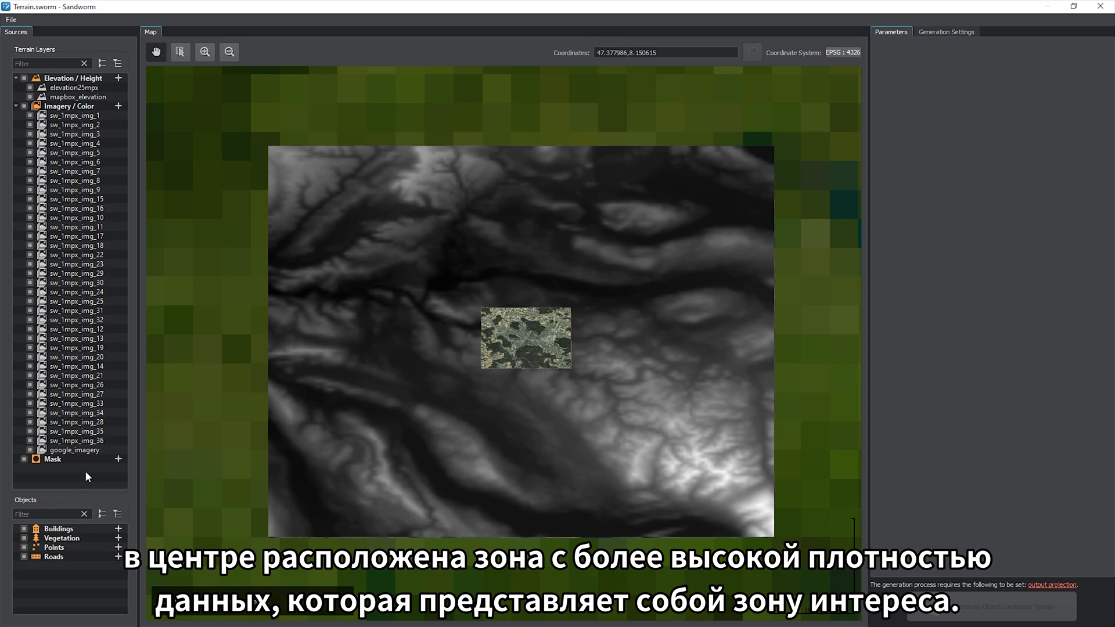
right_click(95, 98)
left_click(118, 126)
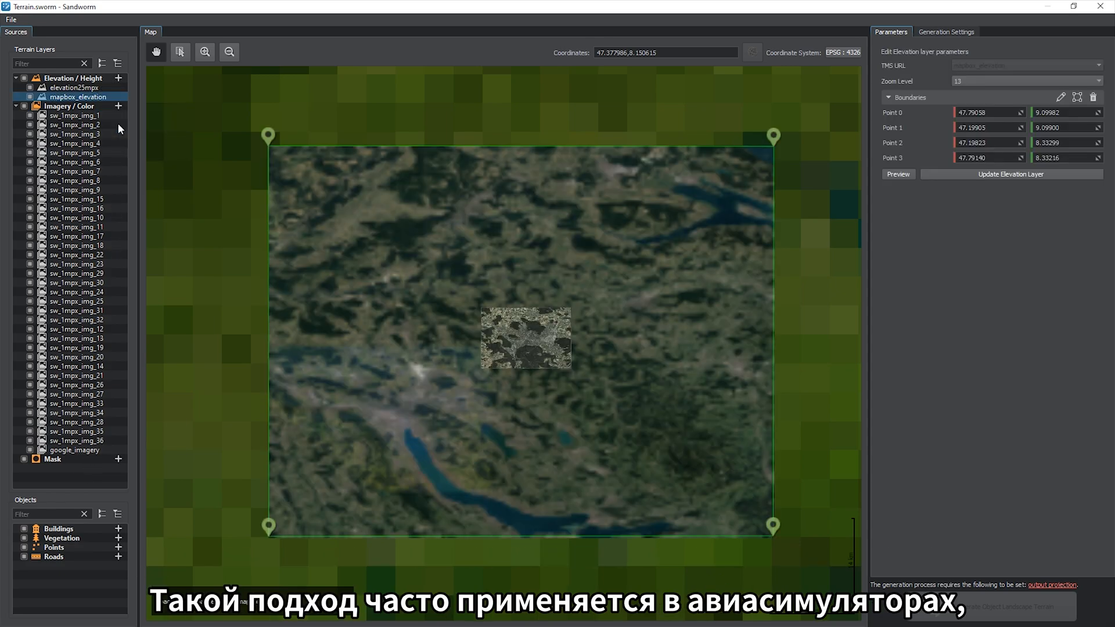
left_click(73, 473)
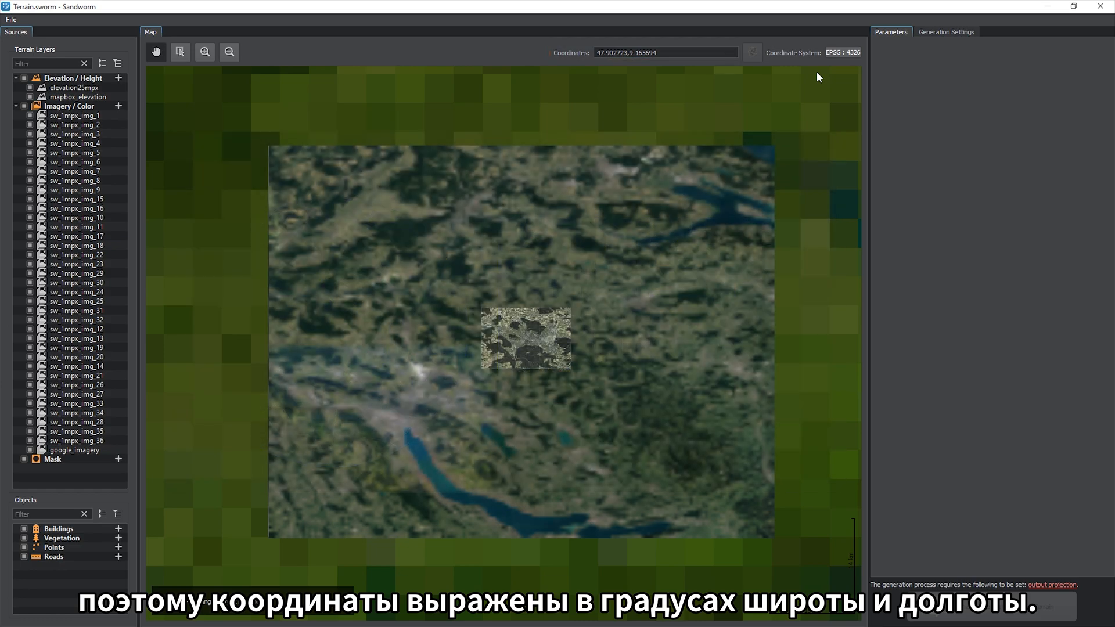
- Open the list of coordinate systems, search it for "EPSG : 48" and clear the search
left_click(847, 52)
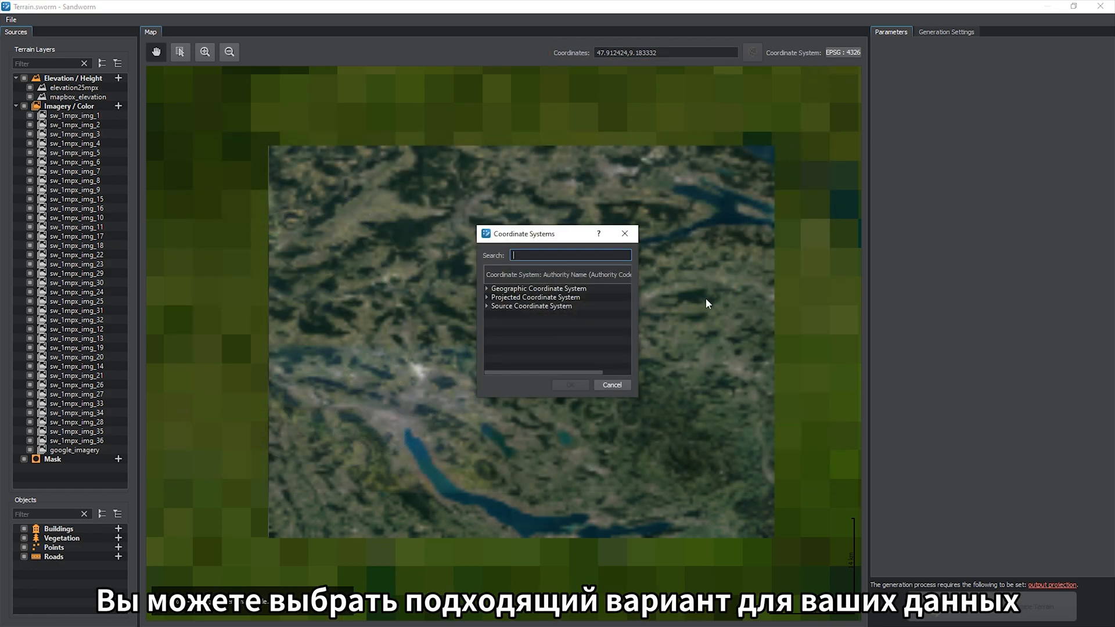
left_click_drag(639, 394, 737, 404)
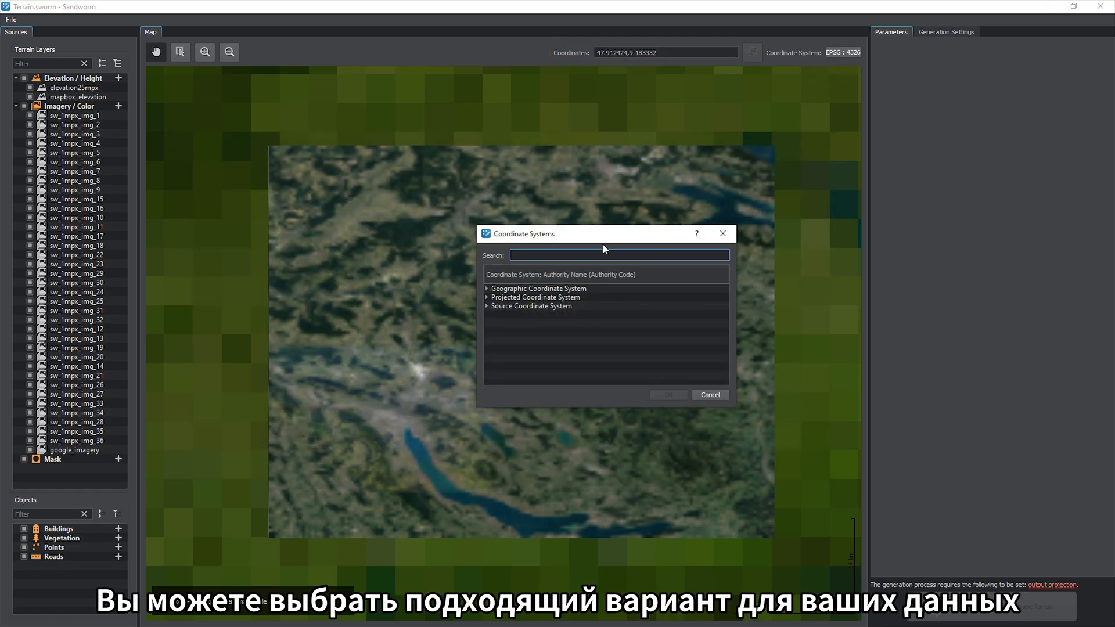
type("E")
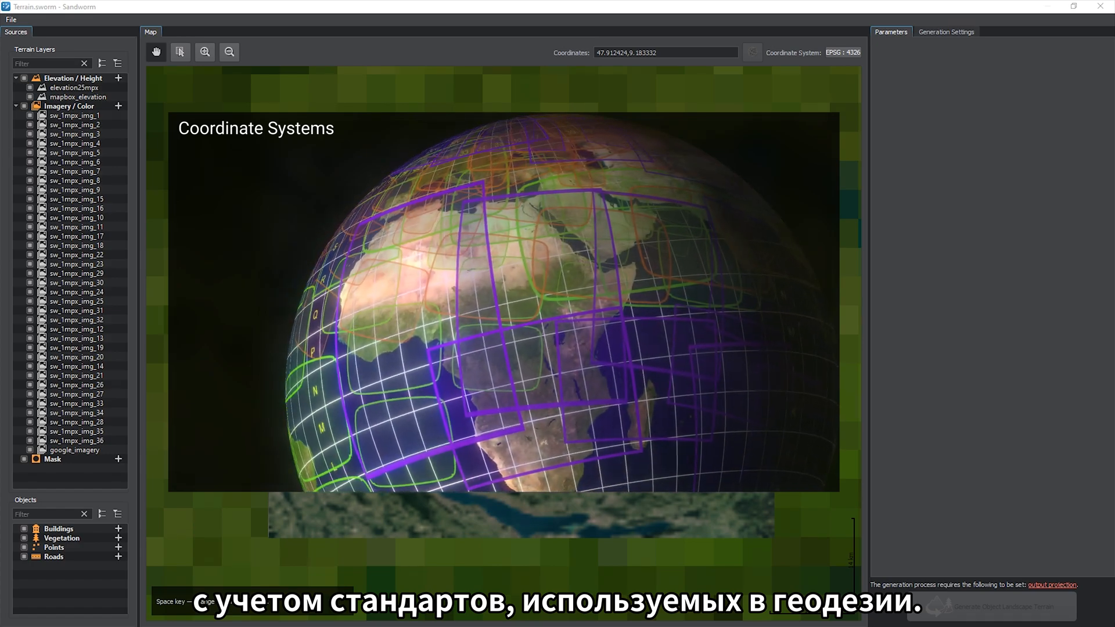
type("EPSG : 48")
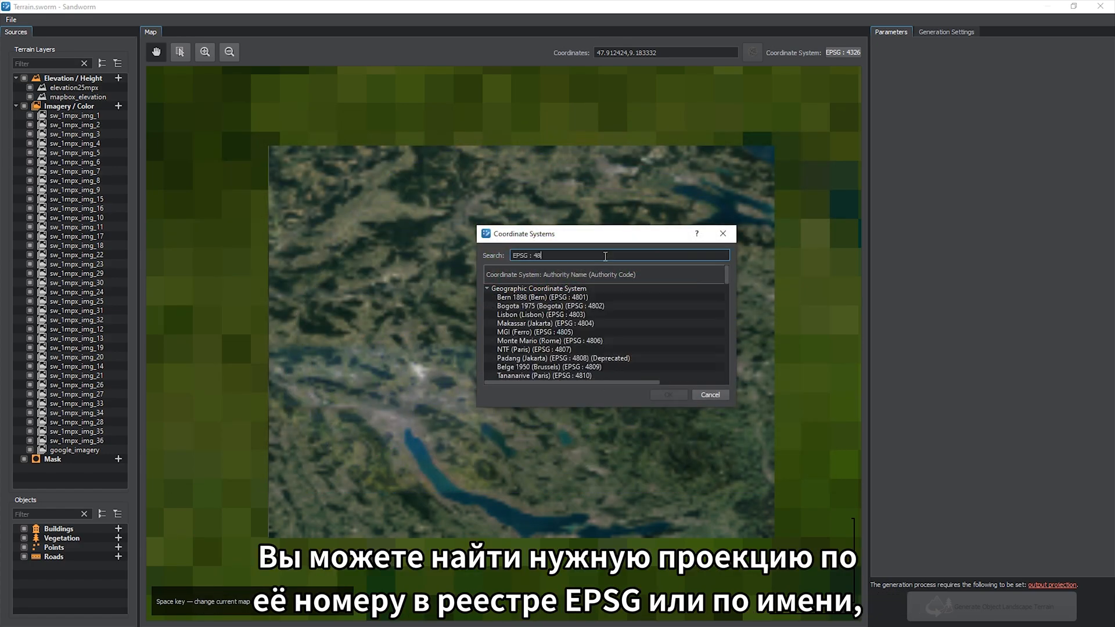
key("ctrl+a")
key("BackSpace")
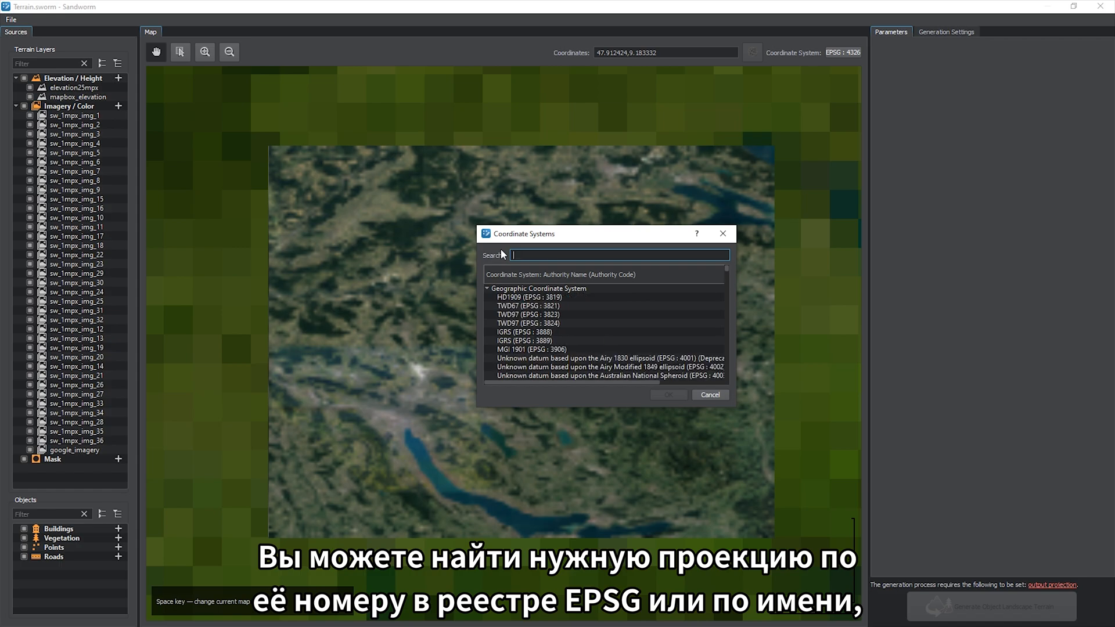
- Set the map's coordinate system to the source system WGS 84 / Pseudo-Mercator (EPSG : 3857)
left_click(486, 289)
left_click(488, 297)
left_click(488, 298)
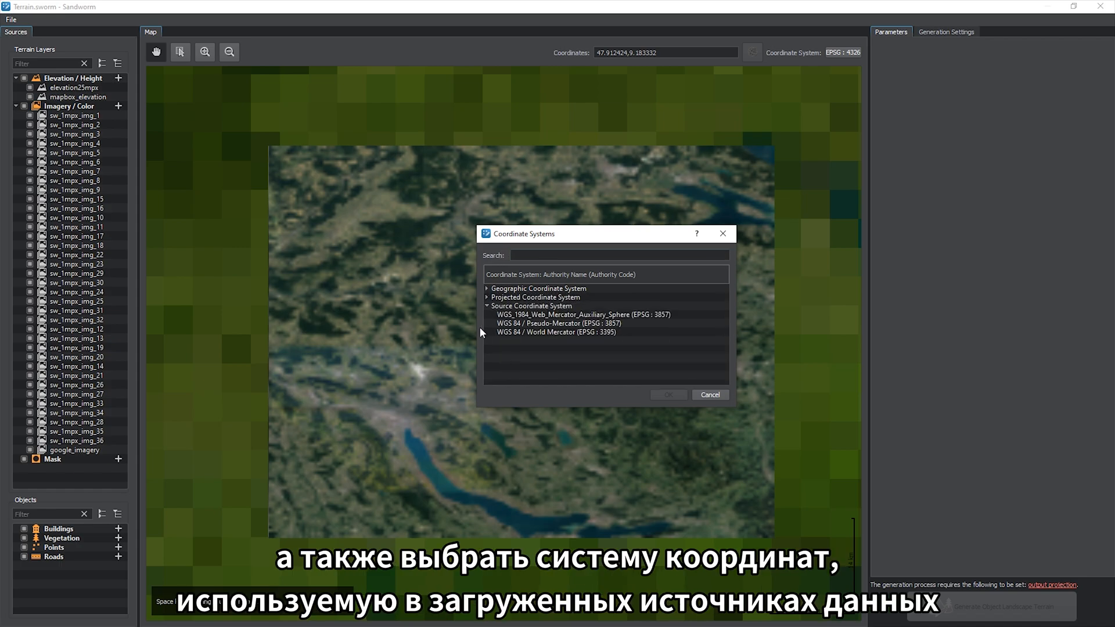
left_click(575, 324)
left_click(668, 395)
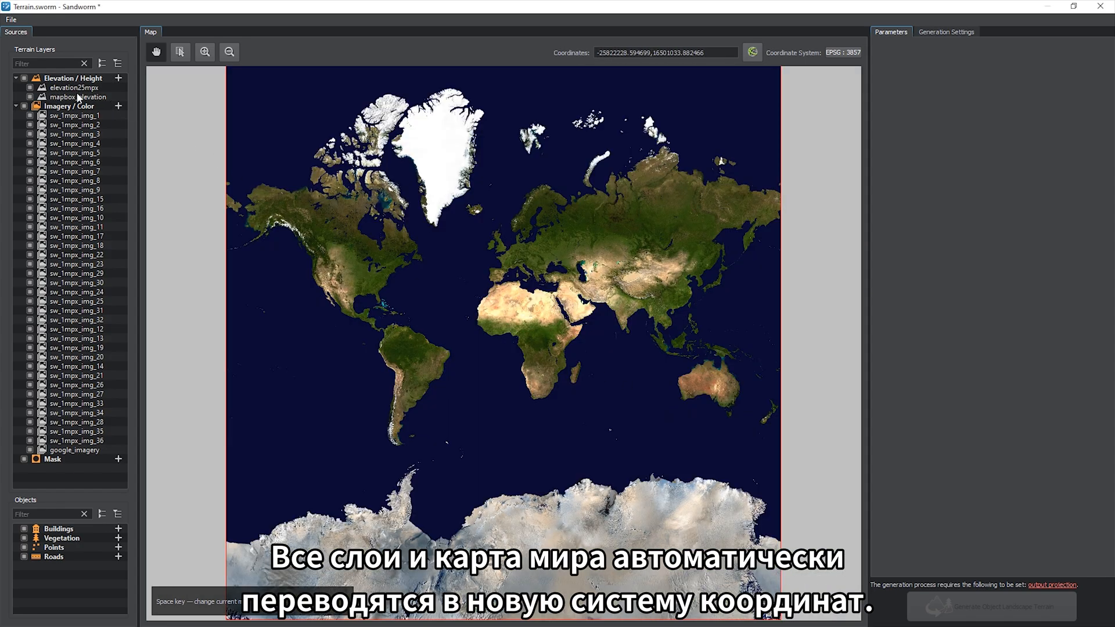
- Focus the map on google_imagery and switch the coordinate readout to degrees and back to metres
right_click(82, 451)
left_click(126, 452)
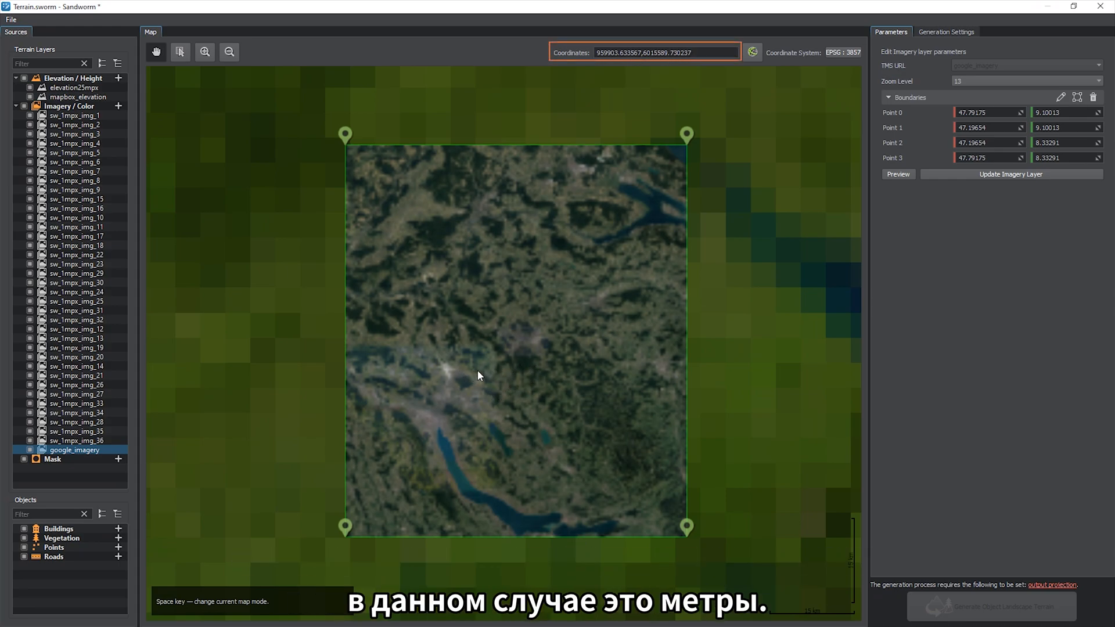
left_click(752, 53)
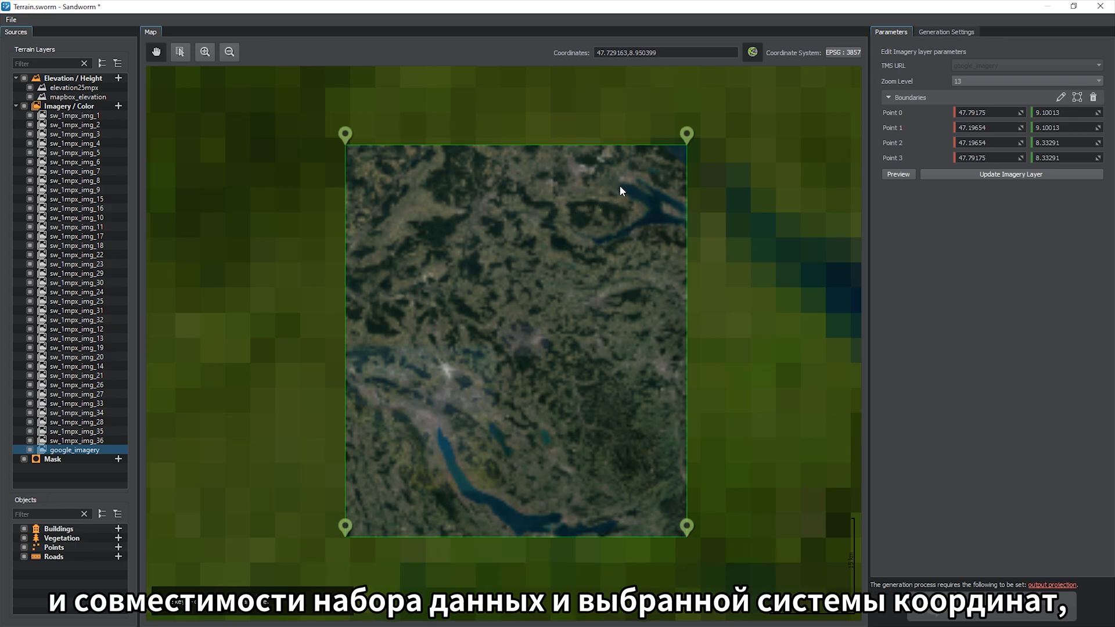
left_click(753, 52)
left_click_drag(719, 237, 696, 257)
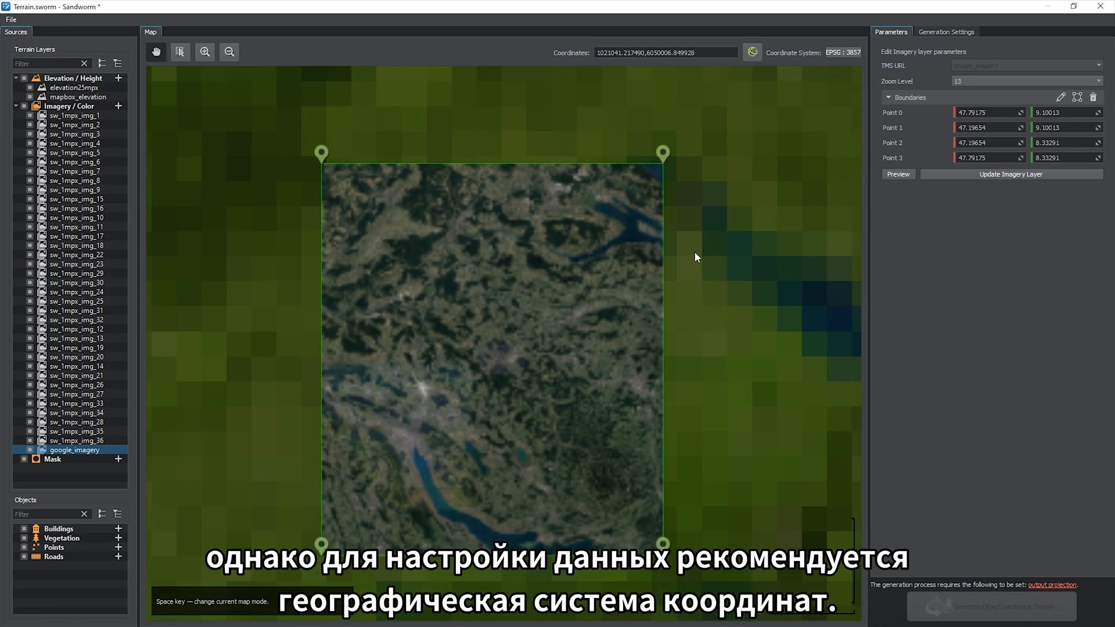
- Set the map's coordinate system to the geographic system WGS 84 (EPSG : 4326)
left_click(841, 54)
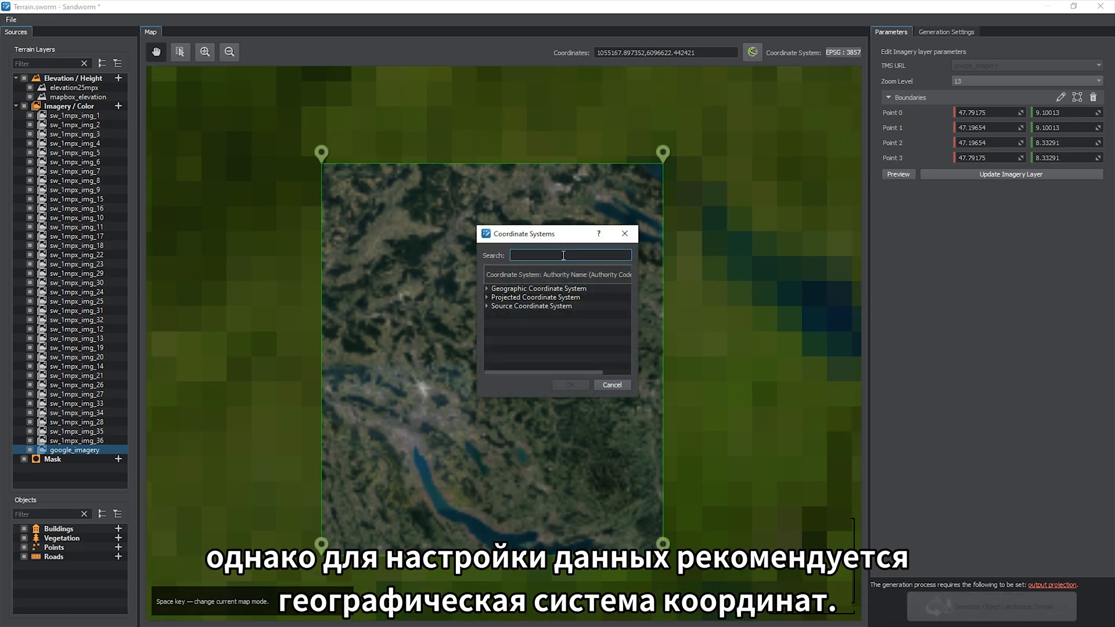
type("4326")
left_click(557, 296)
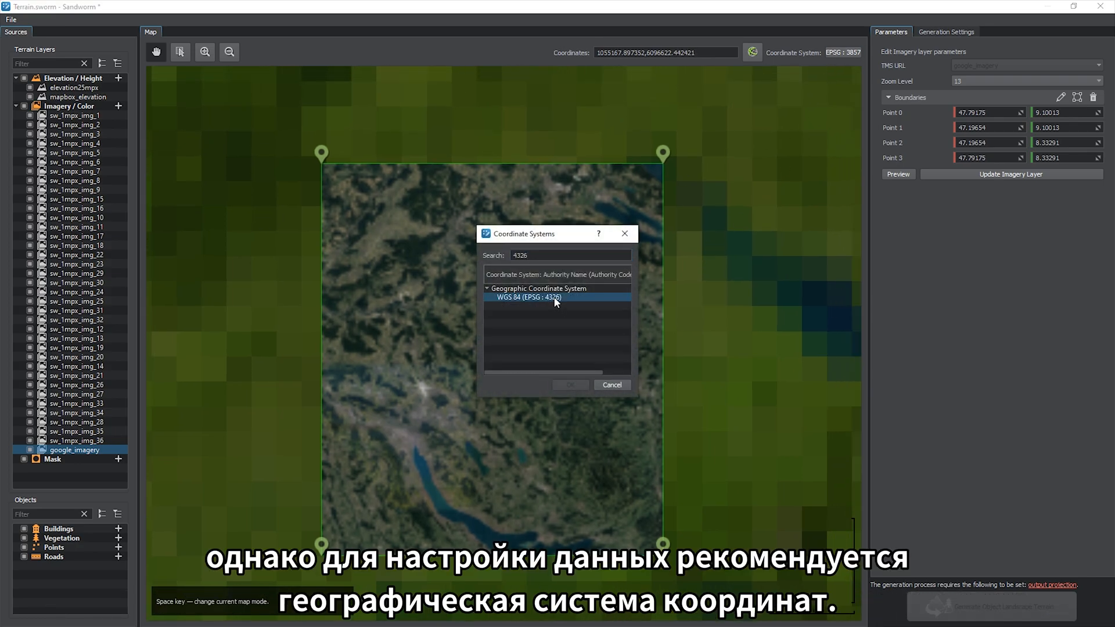
left_click(570, 385)
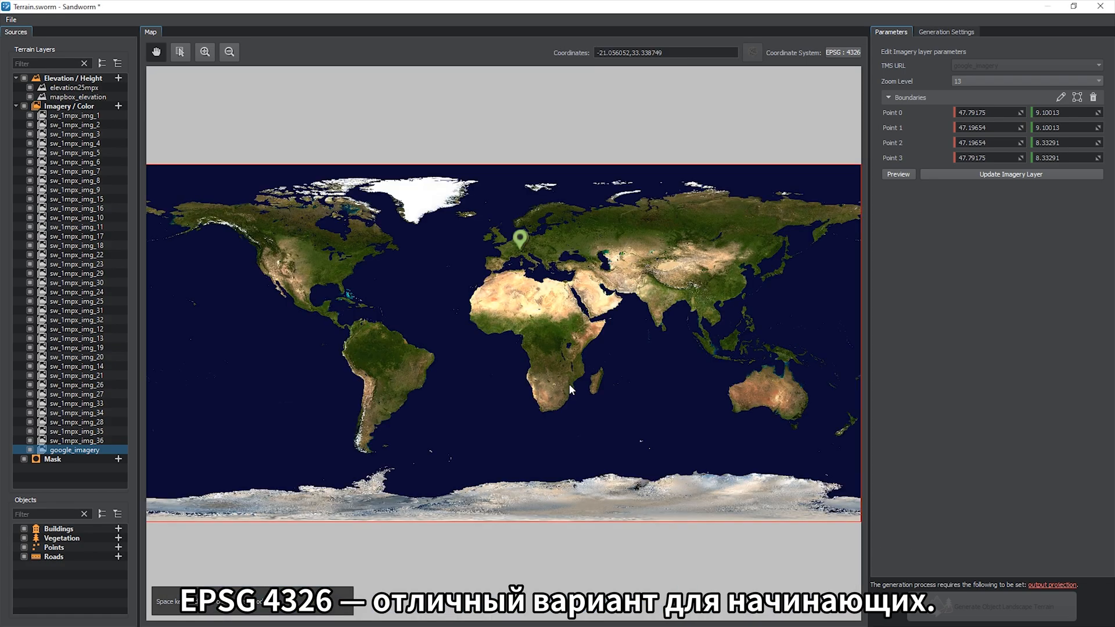
- Focus the map on the google_imagery layer and clear the layer selection
right_click(86, 449)
left_click(106, 454)
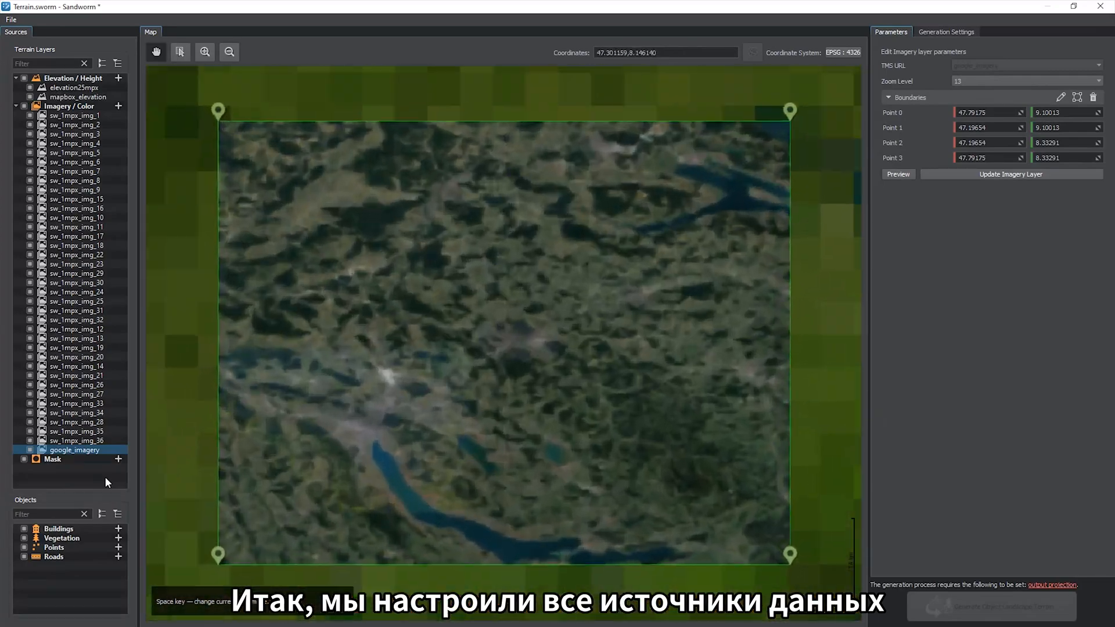
left_click(105, 478)
scroll(444, 353, "down", 2)
left_click_drag(449, 353, 459, 355)
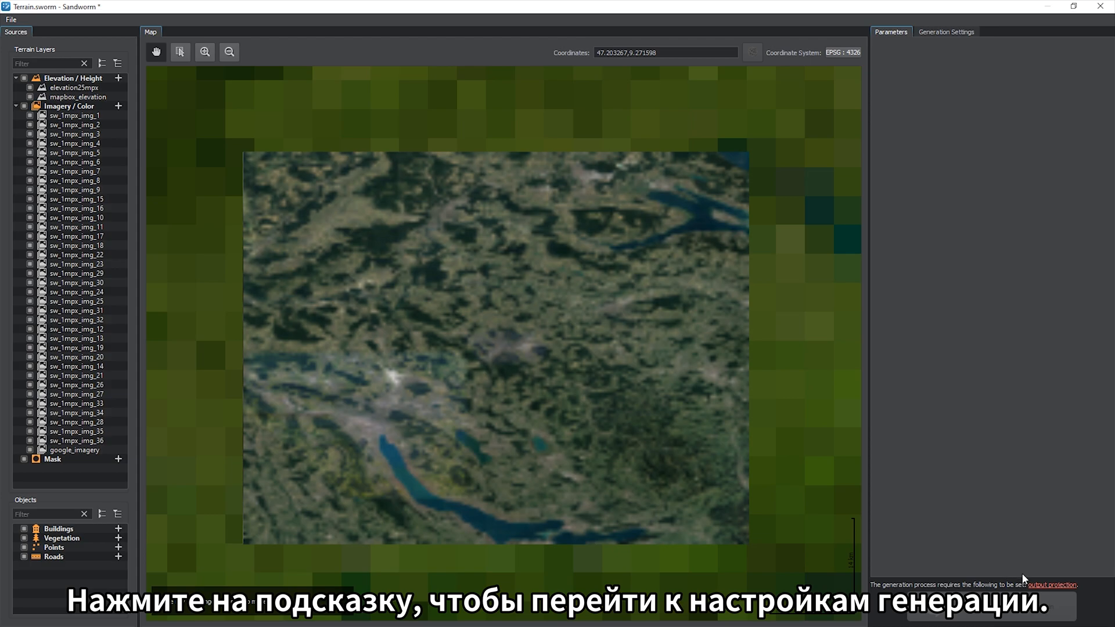
- Open the generation settings from the output projection hint and keep the format as Object Landscape Terrain
left_click(1039, 585)
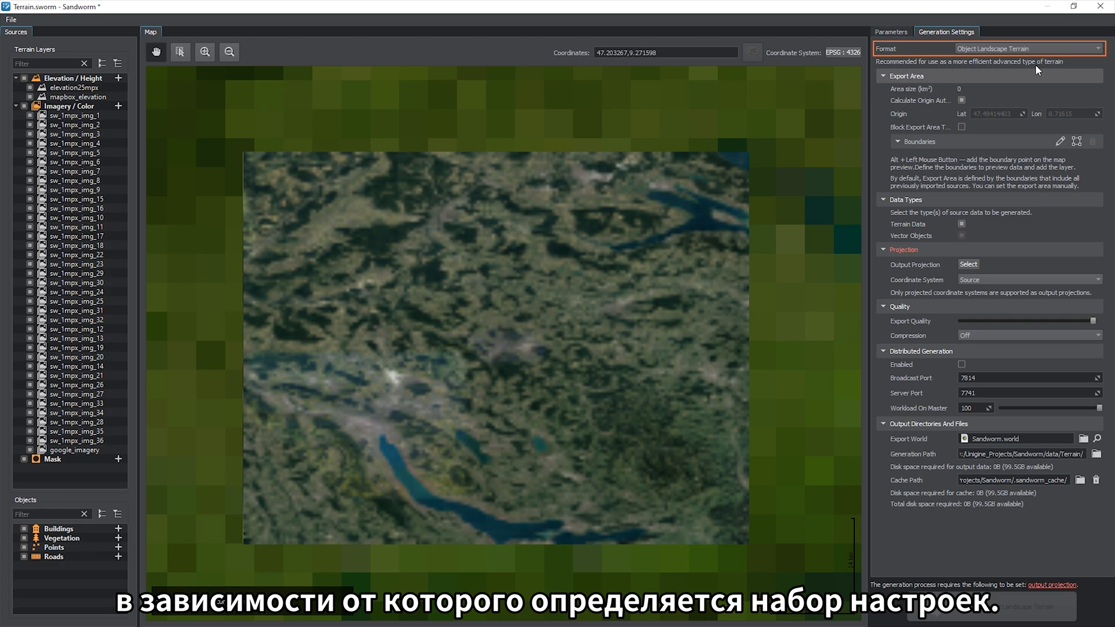
left_click(1044, 49)
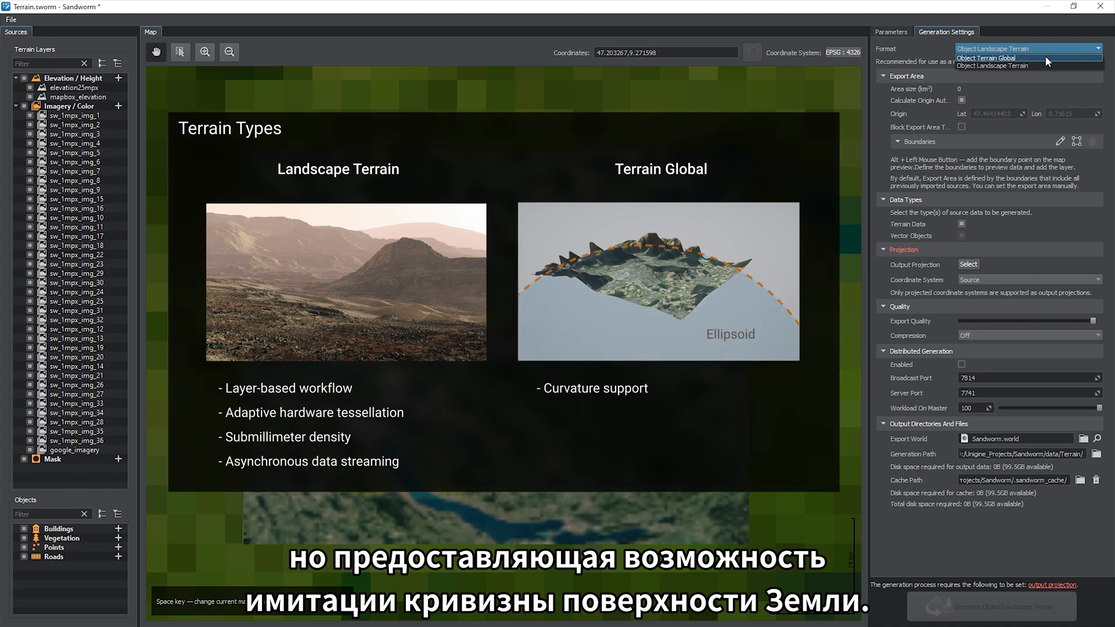
left_click(1047, 49)
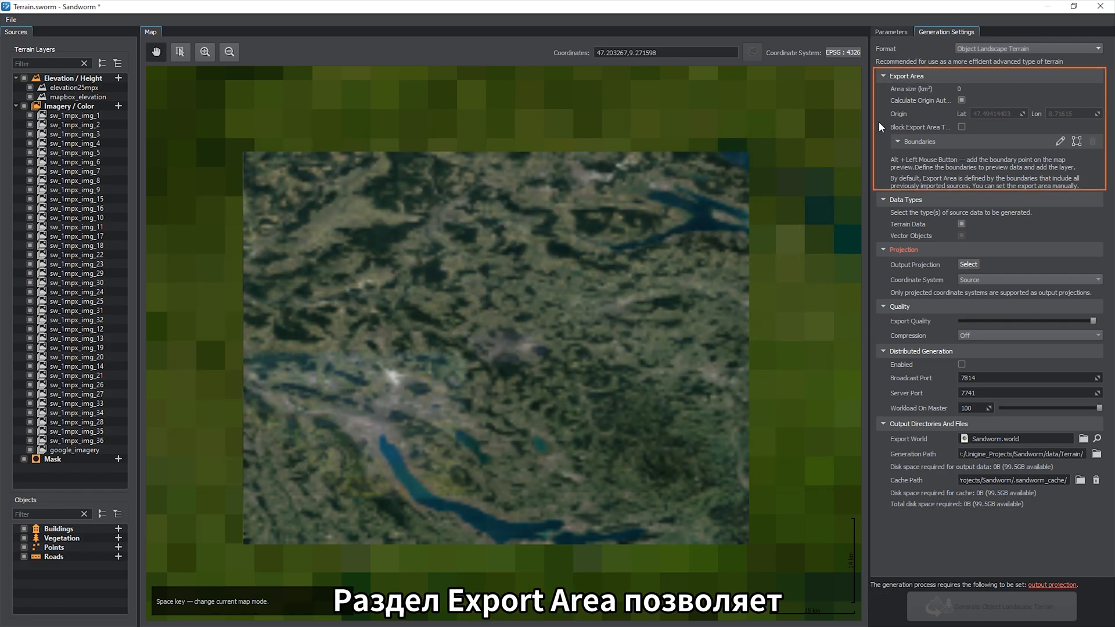
- Draw a six-point export area boundary of about 2014 km² within the google_imagery area
left_click(1061, 142)
left_click_drag(712, 229, 700, 240)
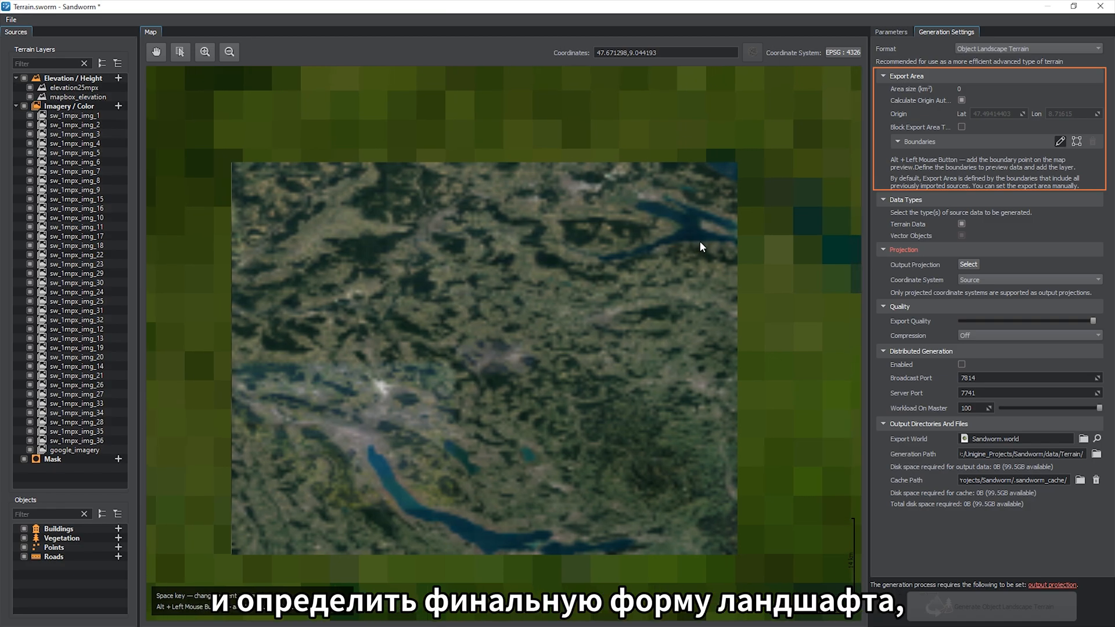
left_click(728, 180, "alt")
left_click(440, 190, "alt")
left_click(310, 330, "alt")
left_click(331, 497, "alt")
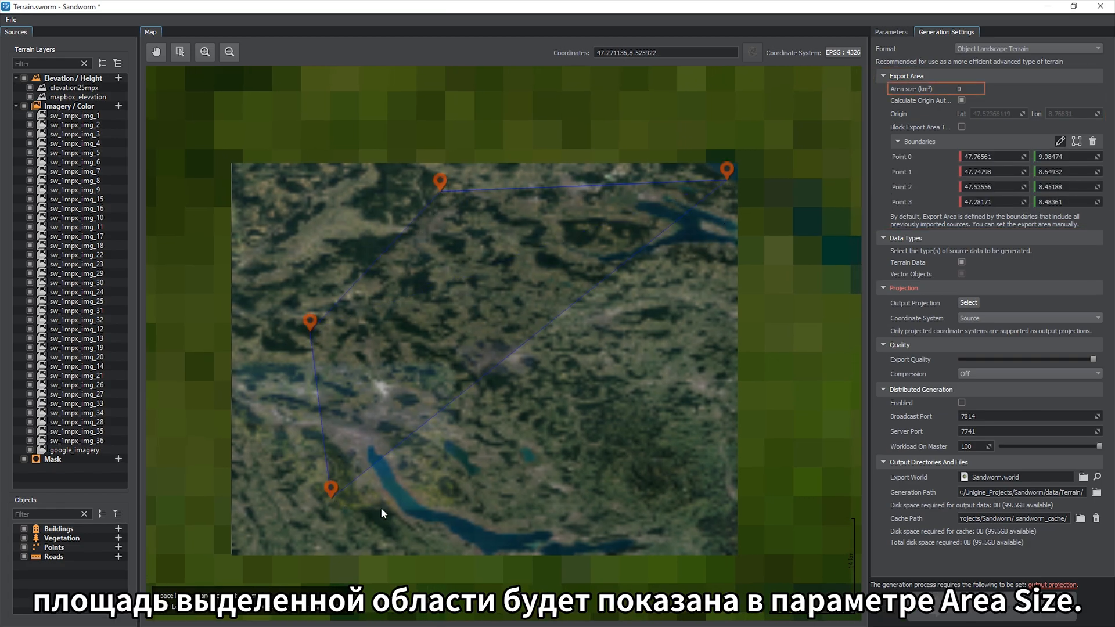
left_click(550, 511, "alt")
left_click(702, 352, "alt")
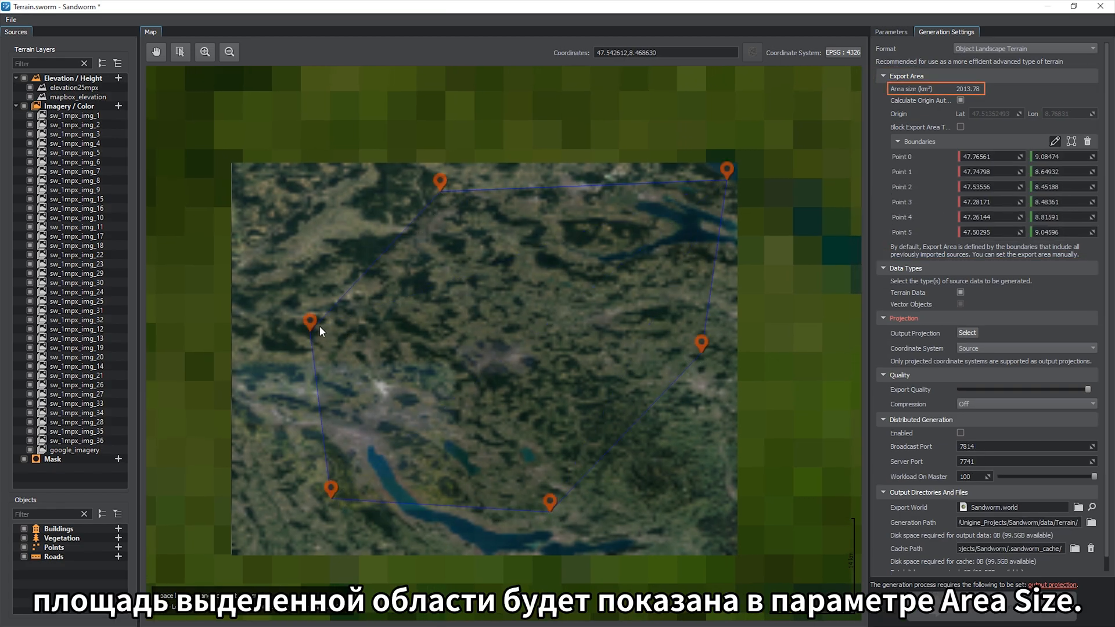
- Enlarge the export area to about 2538 km² by moving its two northwestern and two southern boundary points outward
left_click_drag(320, 331, 268, 281)
left_click_drag(430, 181, 395, 175)
left_click_drag(332, 497, 297, 507)
left_click_drag(550, 501, 587, 522)
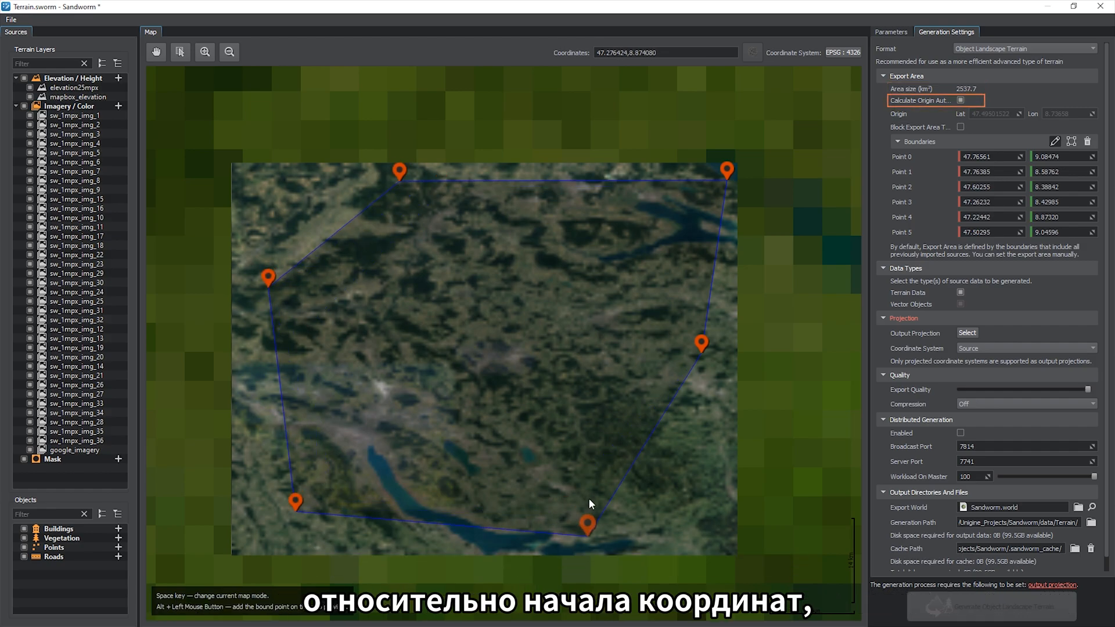
- Switch the export area's origin to manual latitude and longitude entry, and restore its automatic calculation
left_click_drag(620, 389, 634, 365)
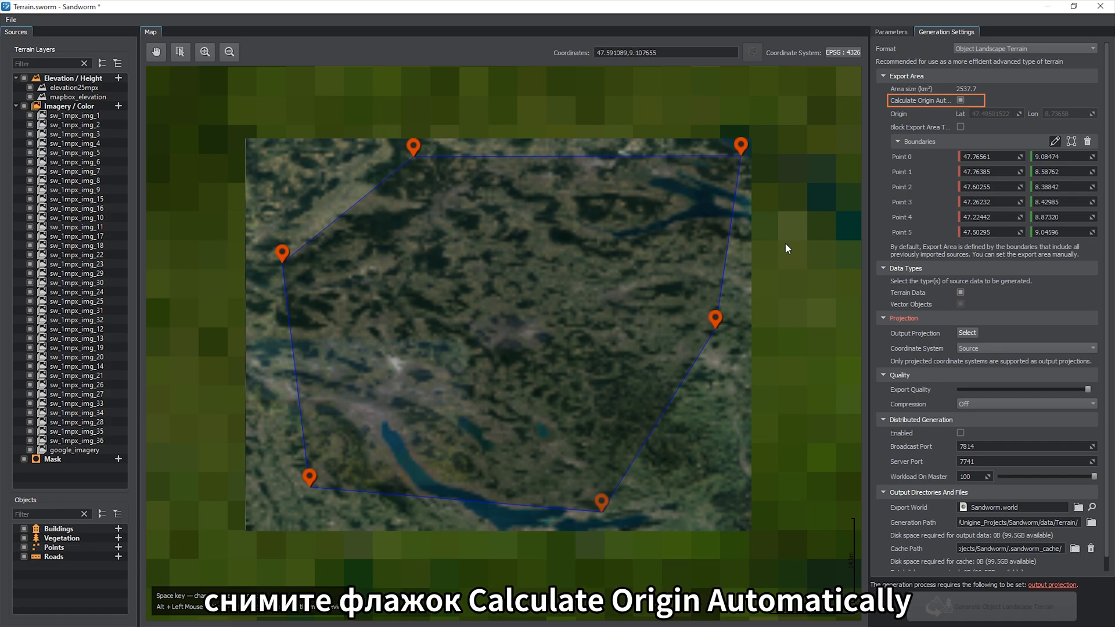
left_click(961, 101)
key("Tab")
key("Tab")
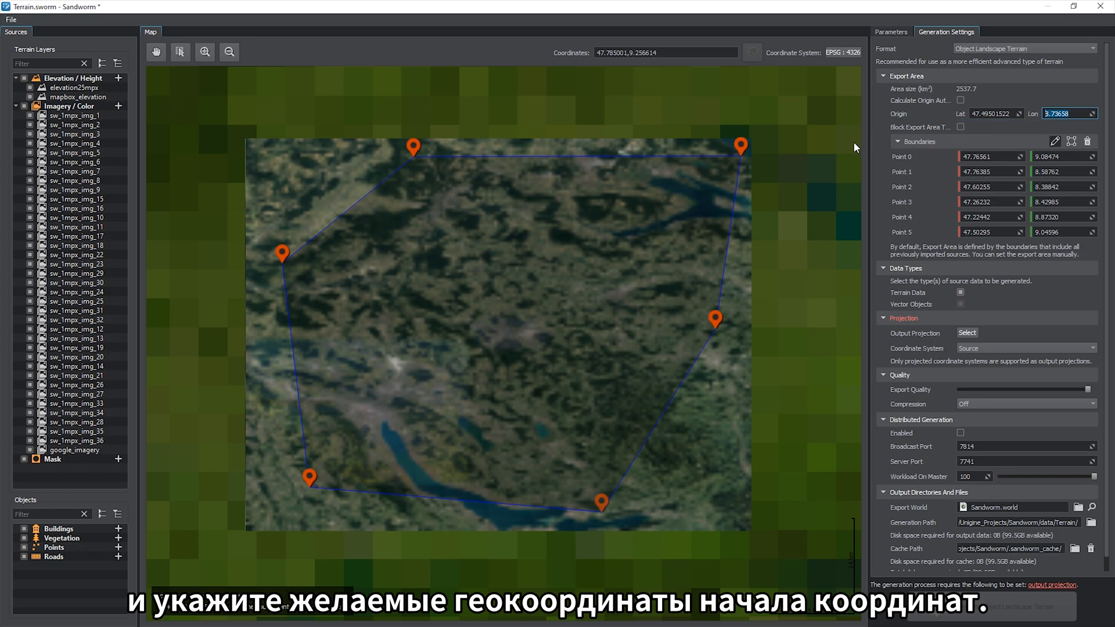
left_click(961, 101)
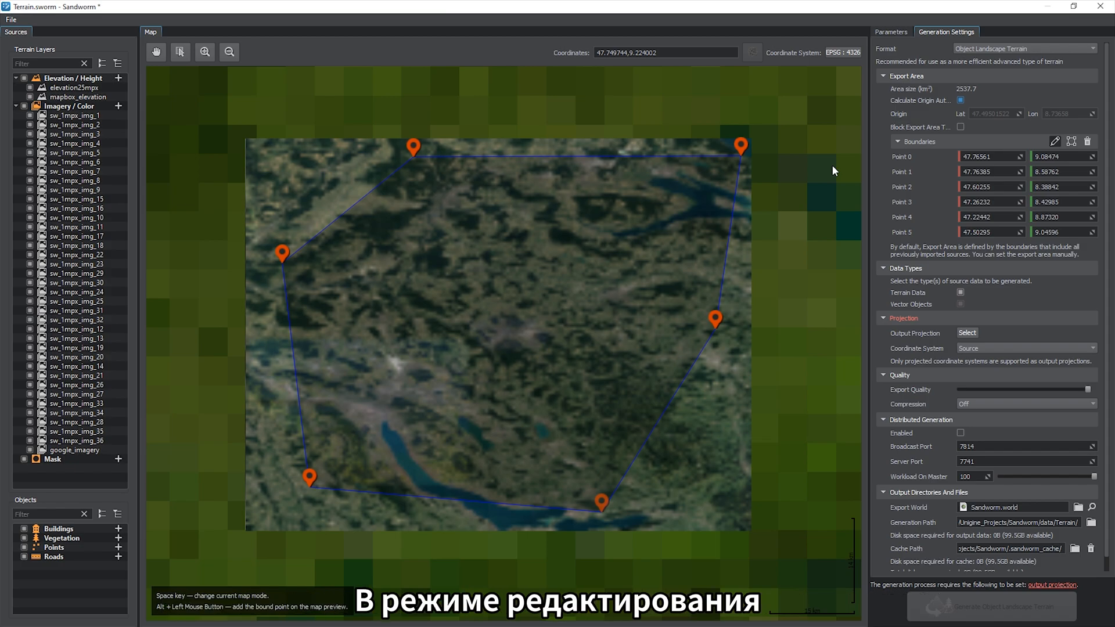
- Shift the google_imagery layer's boundaries slightly on the map and discard the unsaved layer changes
left_click(268, 177)
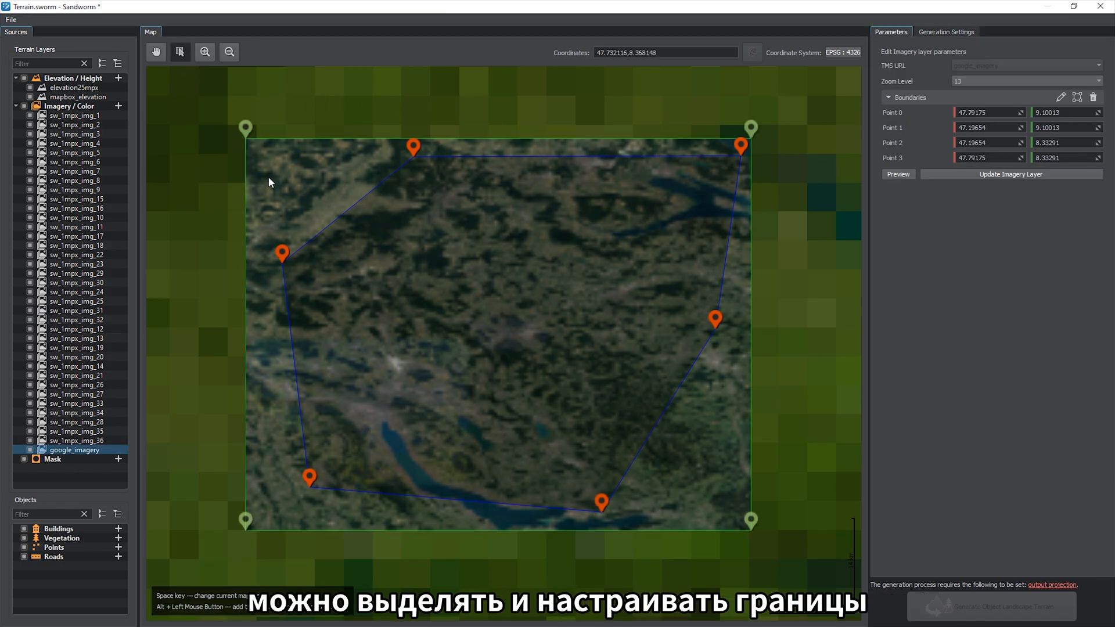
left_click_drag(467, 262, 466, 260)
left_click(799, 339)
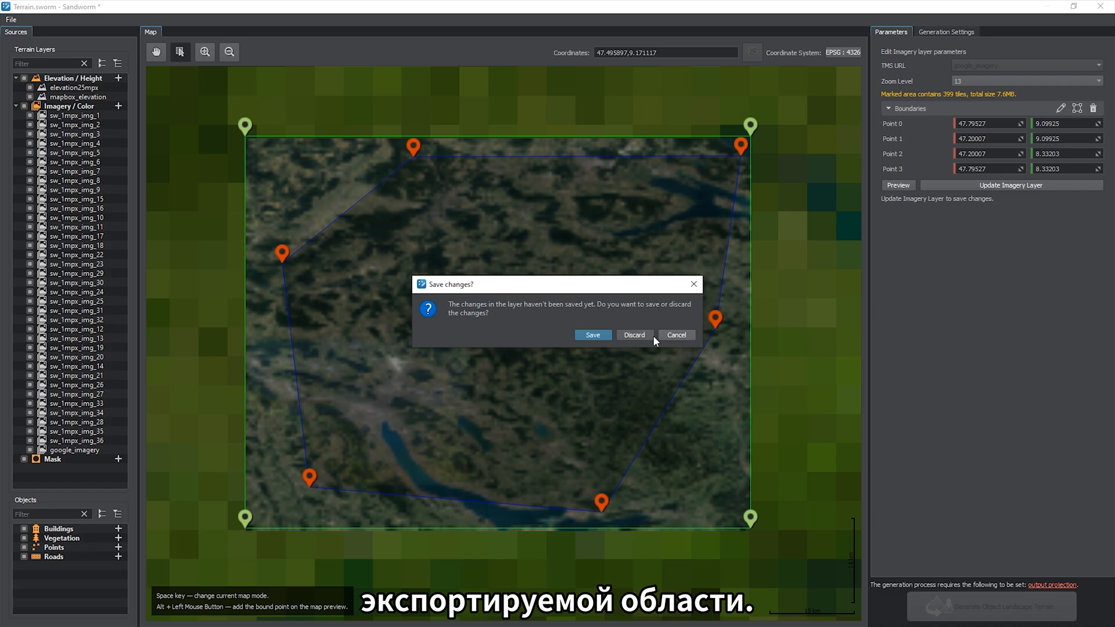
left_click(677, 331)
- Enlarge the export area to about 2558 km² by shifting it and its eastern boundary point, and block it from changes
left_click_drag(603, 306, 611, 304)
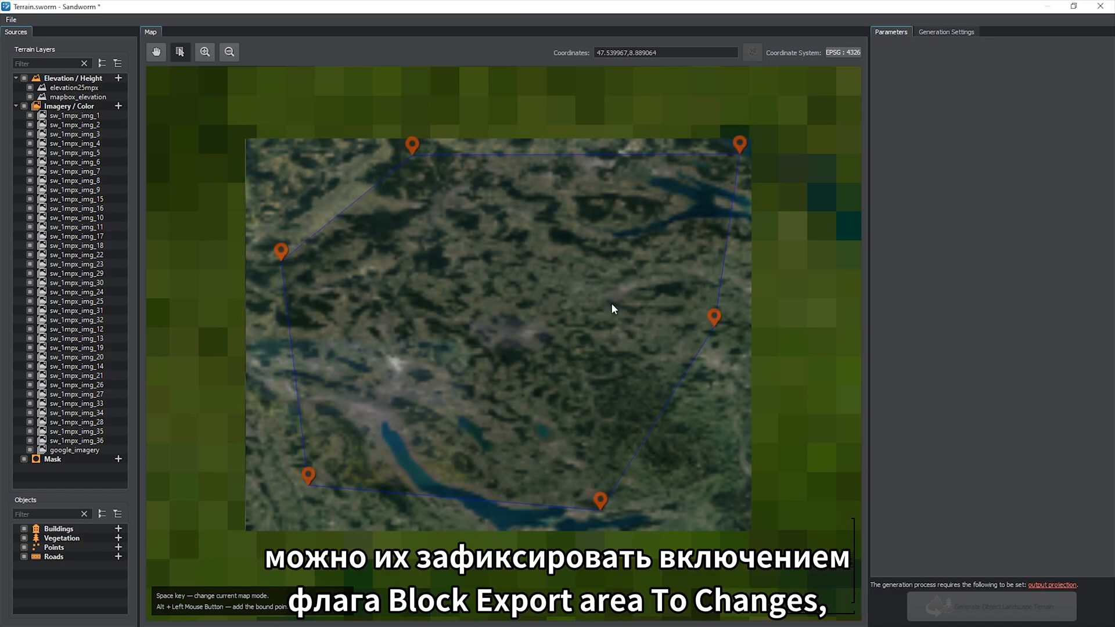
left_click_drag(714, 317, 717, 322)
left_click(935, 33)
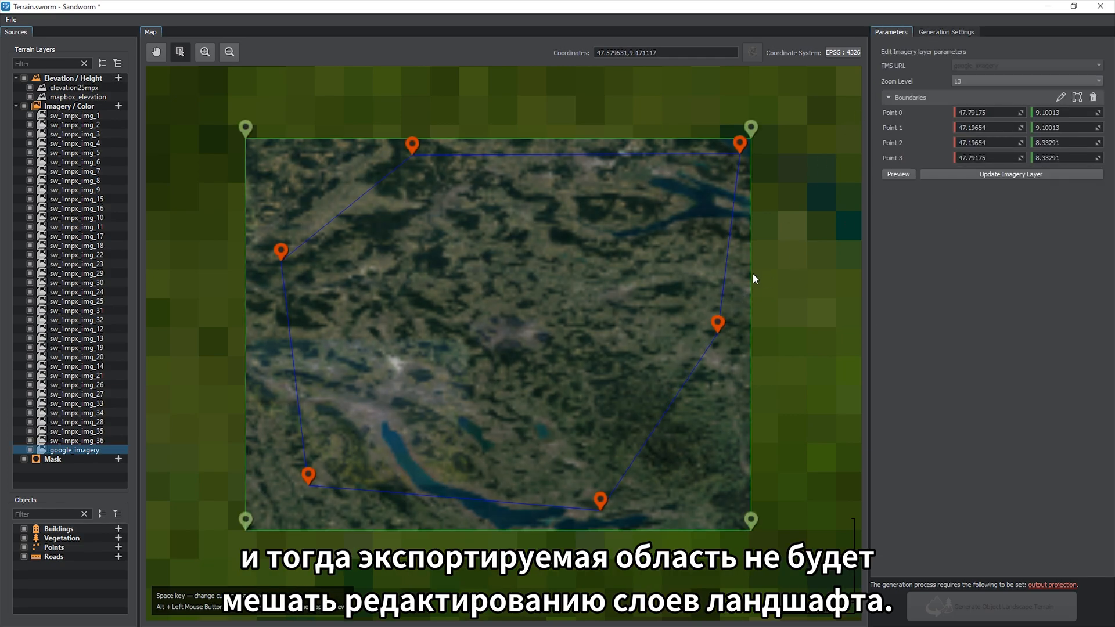
left_click(763, 278)
left_click(625, 280)
- Unblock the export area in the generation settings and delete all its boundary points
left_click(956, 32)
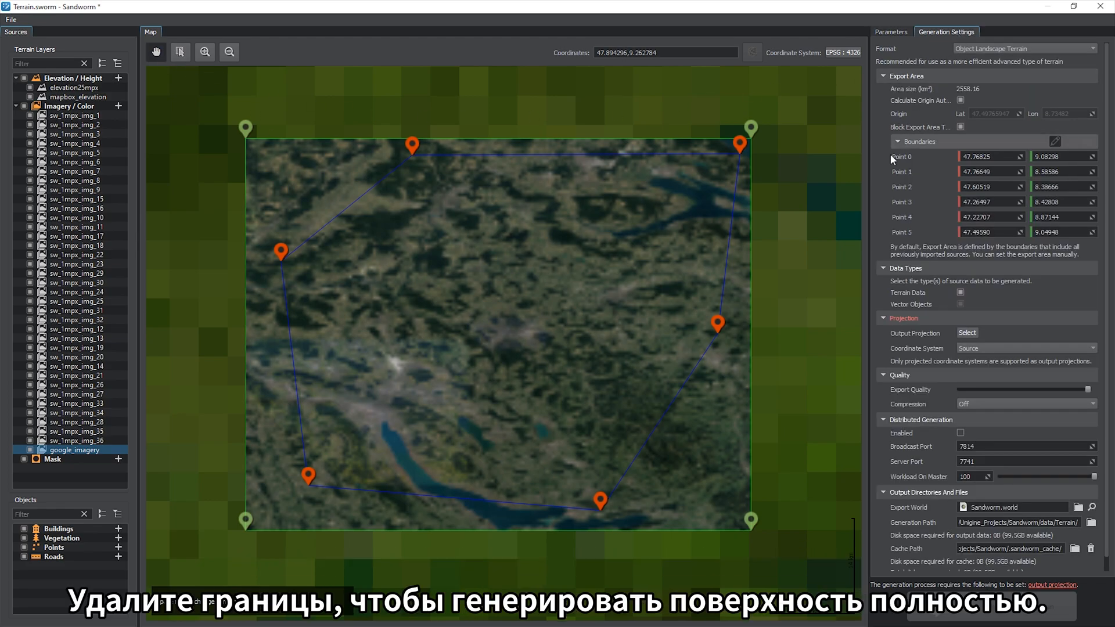
left_click(960, 127)
left_click(1089, 143)
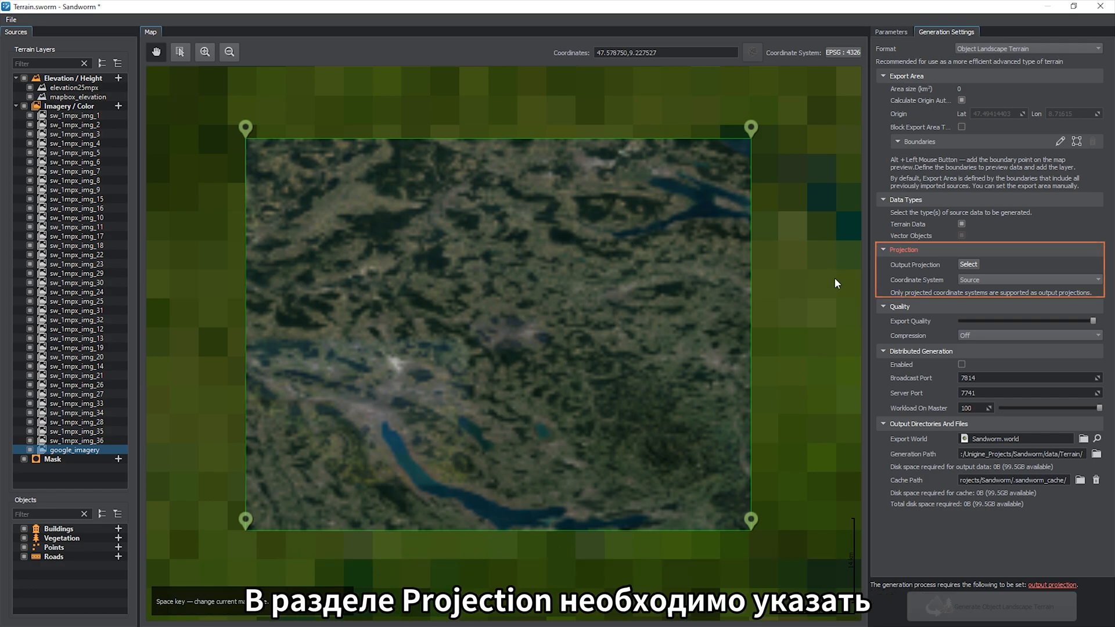
- Set the output projection to the projected coordinate system WGS 84 / Pseudo-Mercator (EPSG : 3857)
left_click(968, 265)
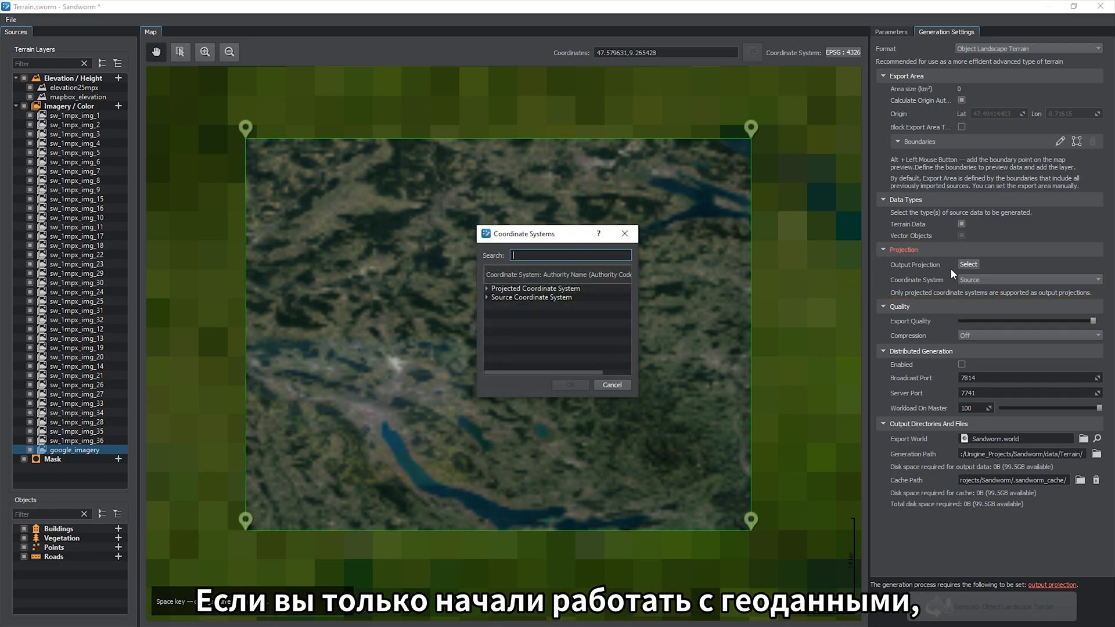
type("3")
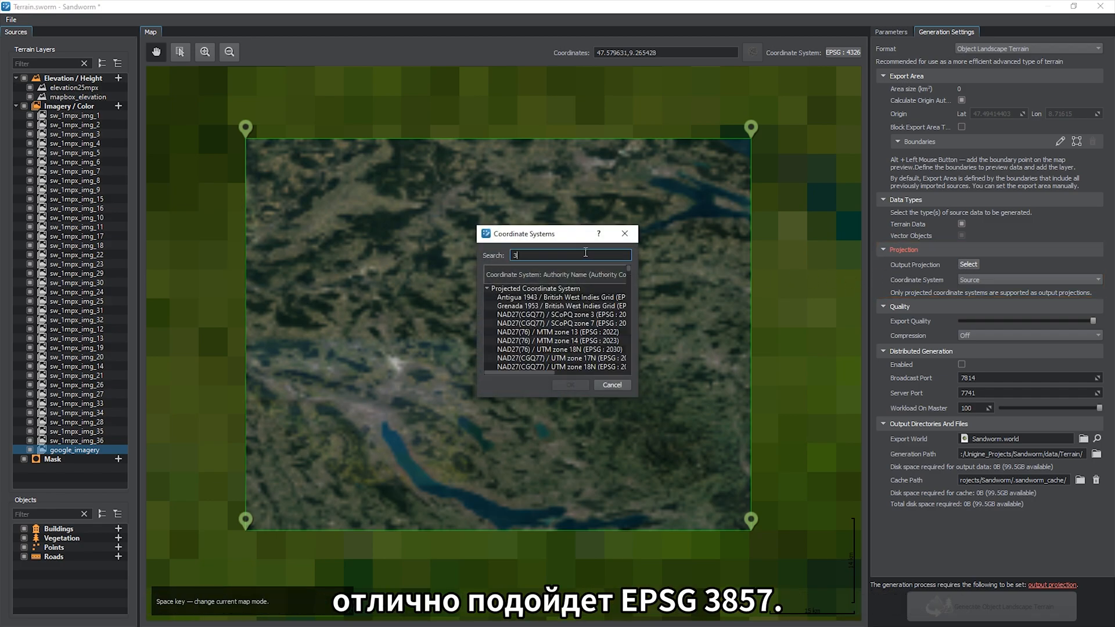
type("857")
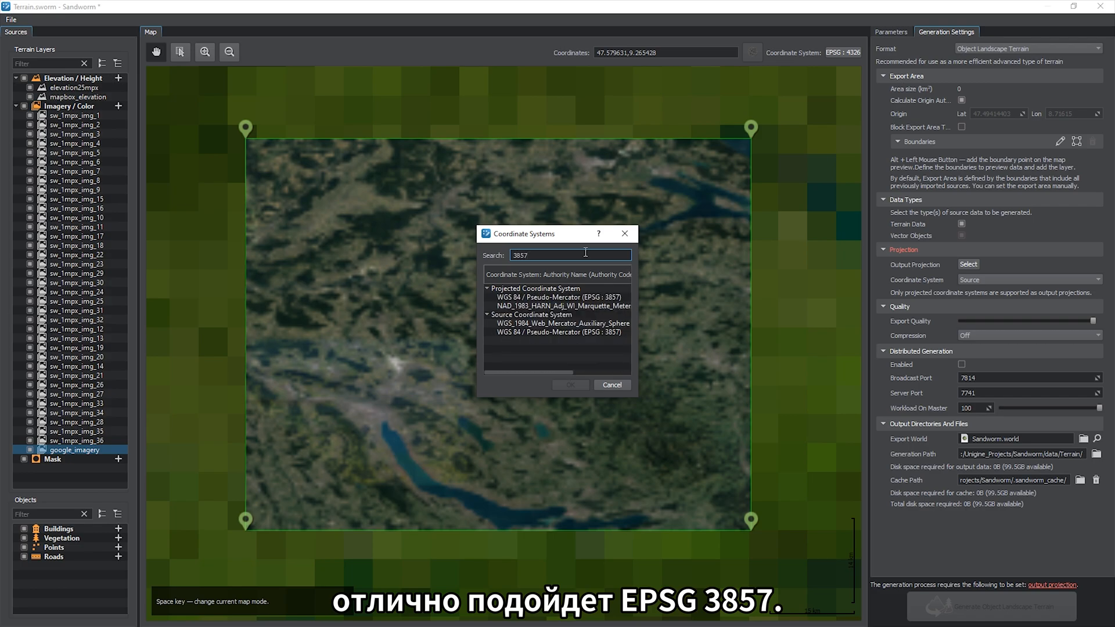
left_click(600, 297)
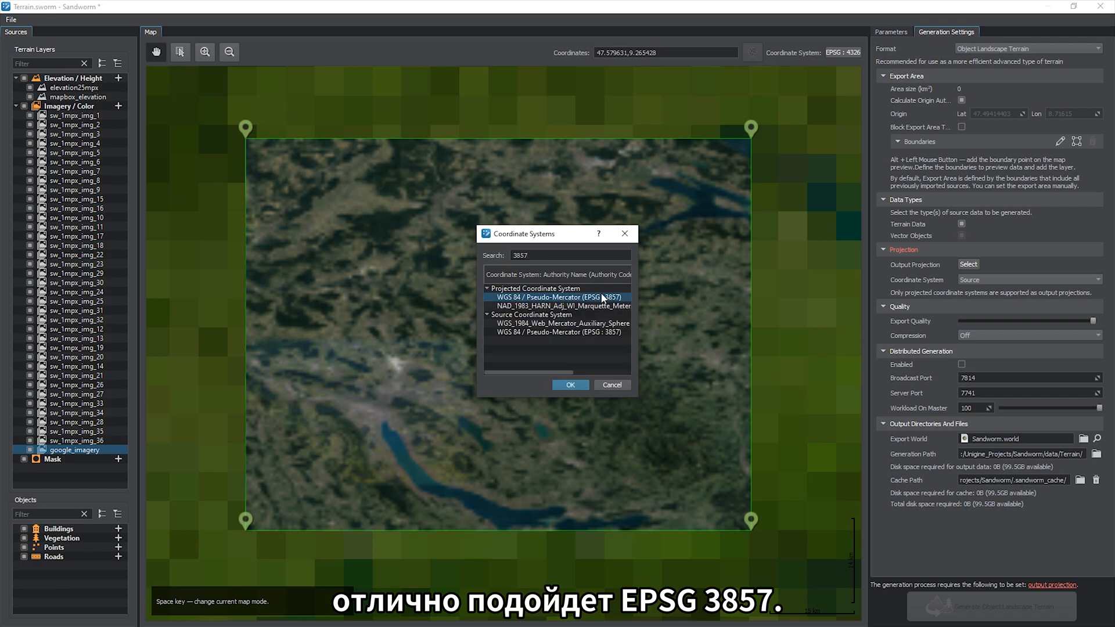
left_click(571, 385)
scroll(573, 380, "down", 10)
scroll(573, 380, "down", 5)
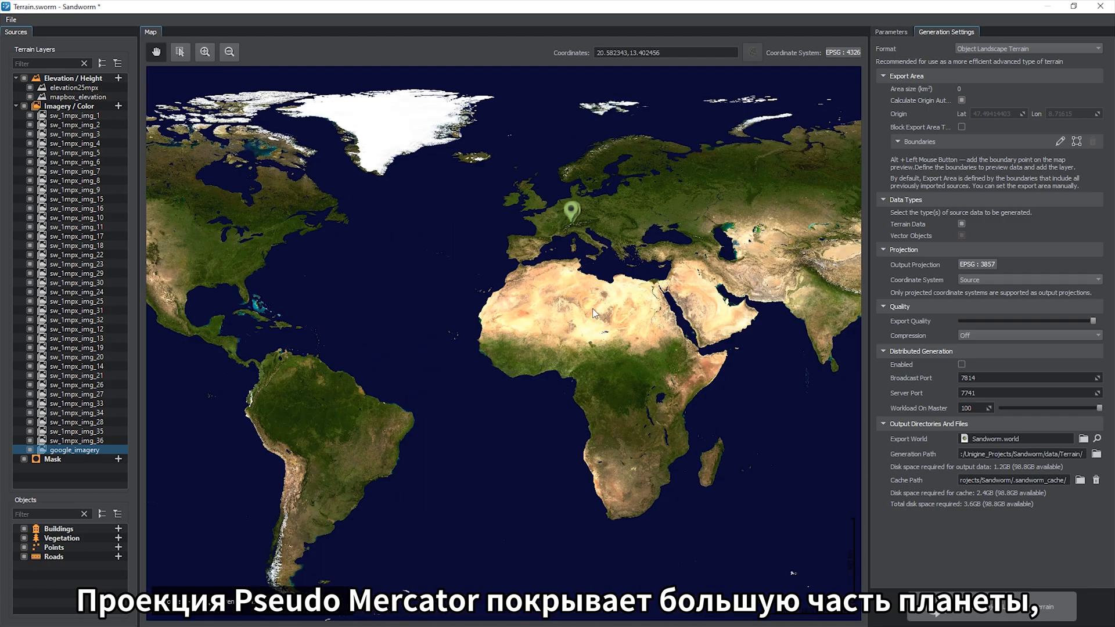
left_click_drag(597, 301, 530, 306)
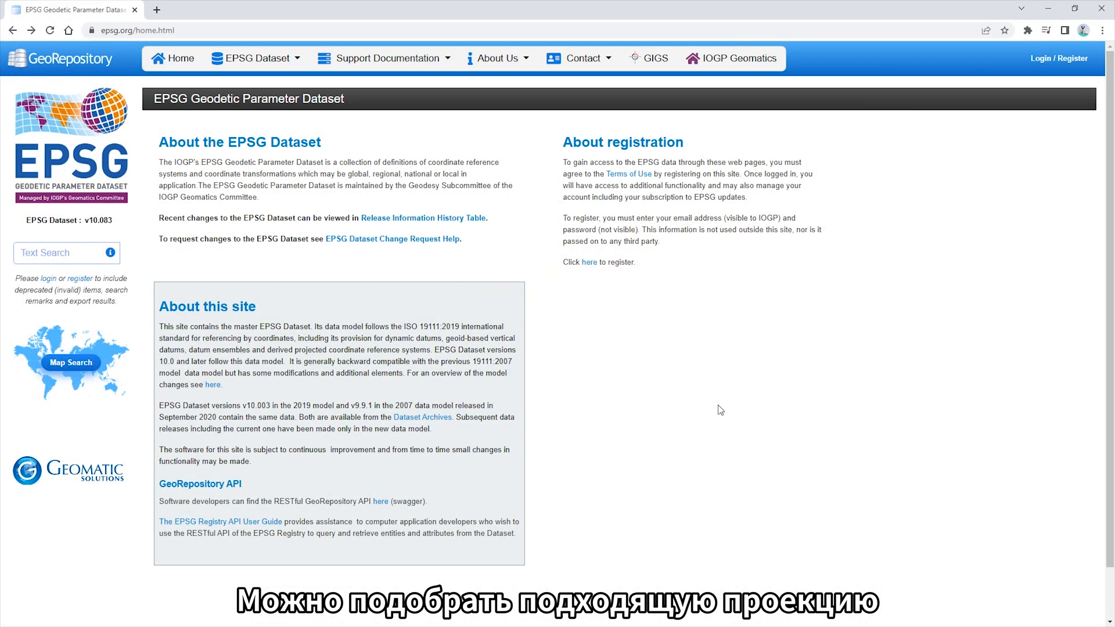
- Switch to the epsg.org site and open the EPSG dataset's map search at the Winterthur area
left_click(293, 59)
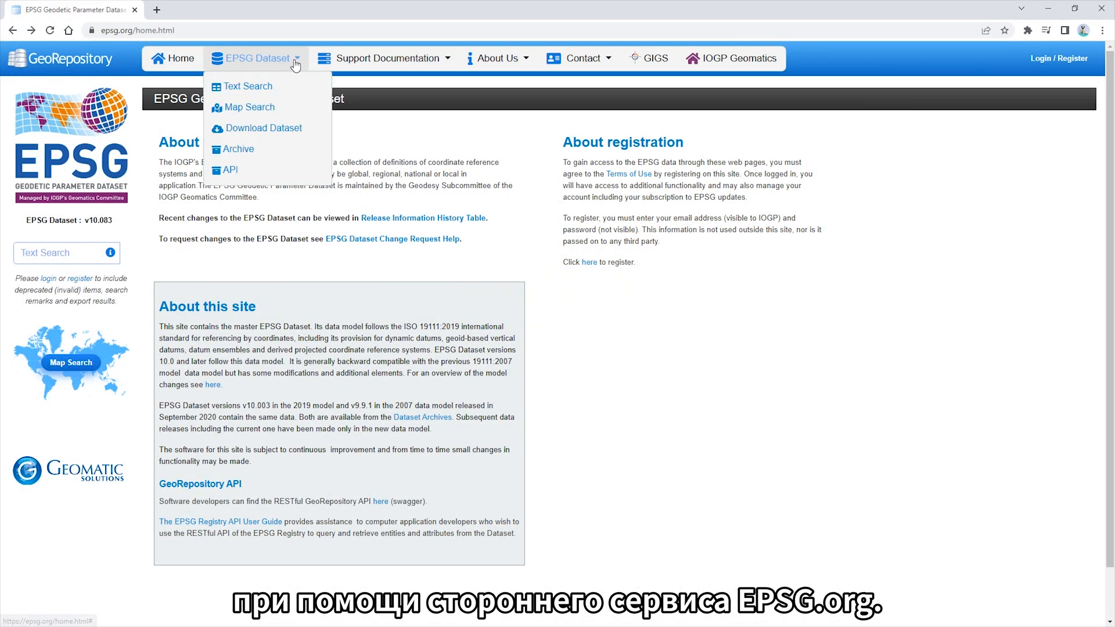
left_click(295, 111)
scroll(453, 272, "up", 5)
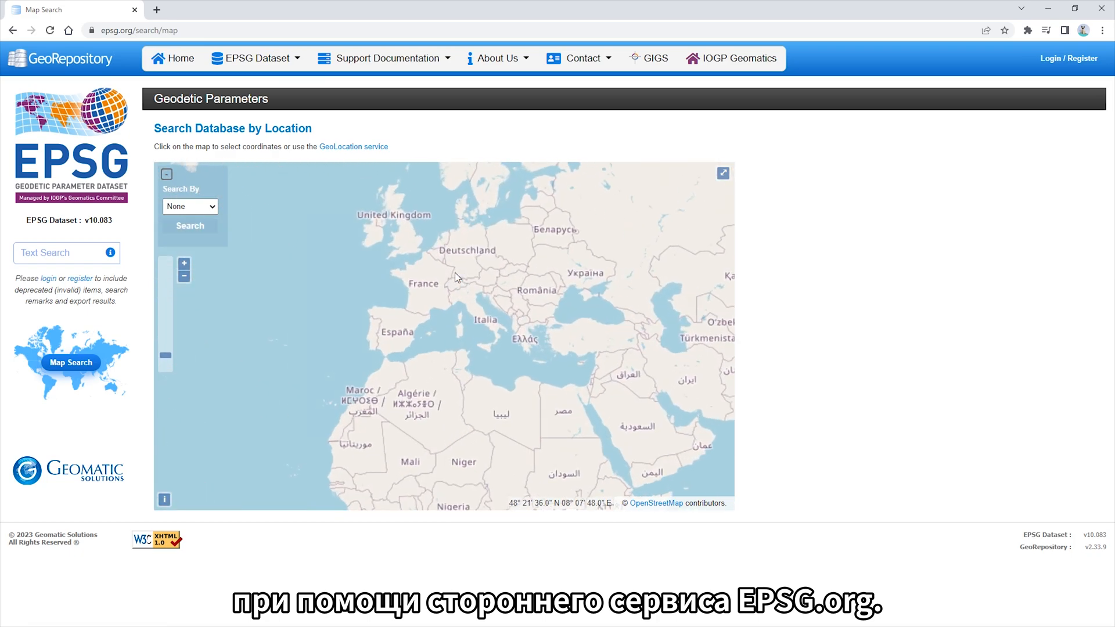
scroll(470, 299, "up", 6)
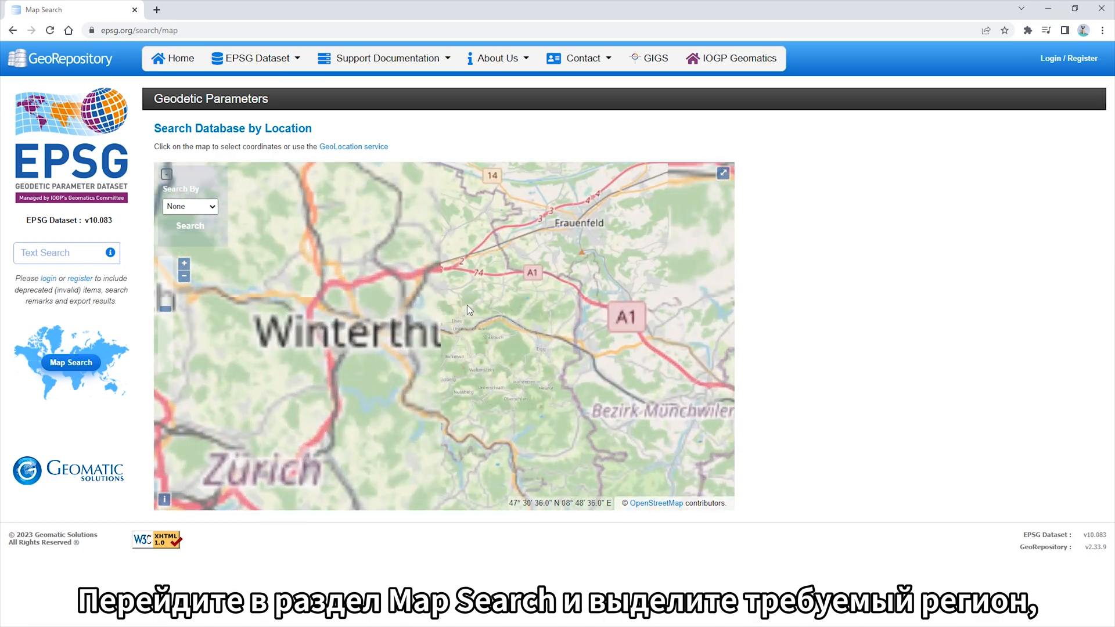
scroll(559, 306, "up", 2)
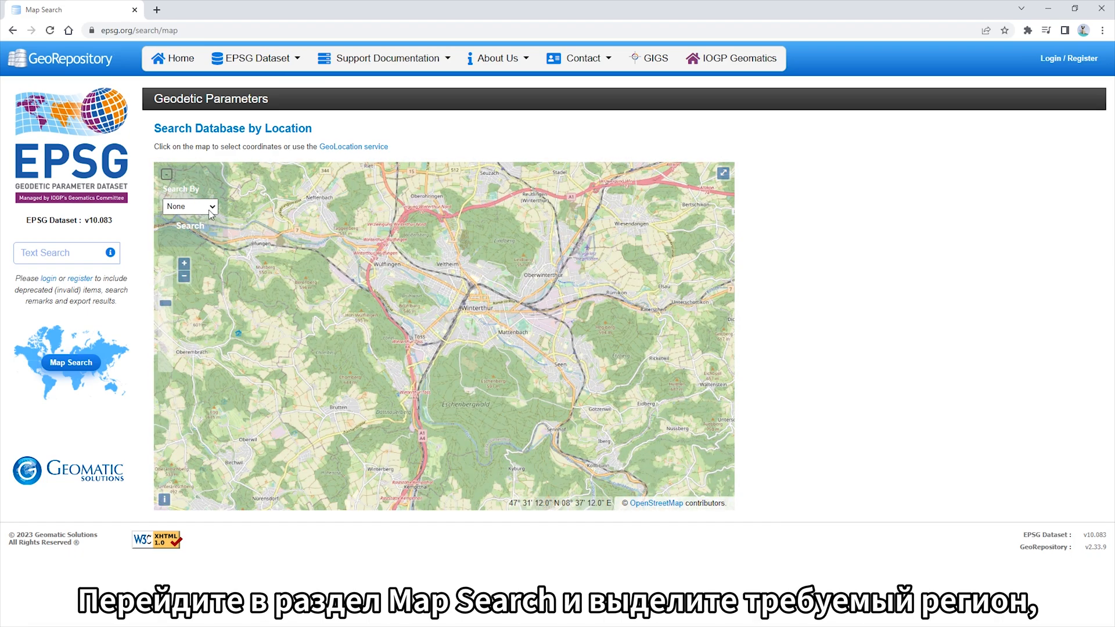
- Search the EPSG database by a box around Winterthur from about 47°28′12″ to 47°31′12″ N and 8°39′00″ to 8°48′36″ E
left_click(191, 206)
left_click(202, 240)
left_click_drag(267, 276, 241, 353)
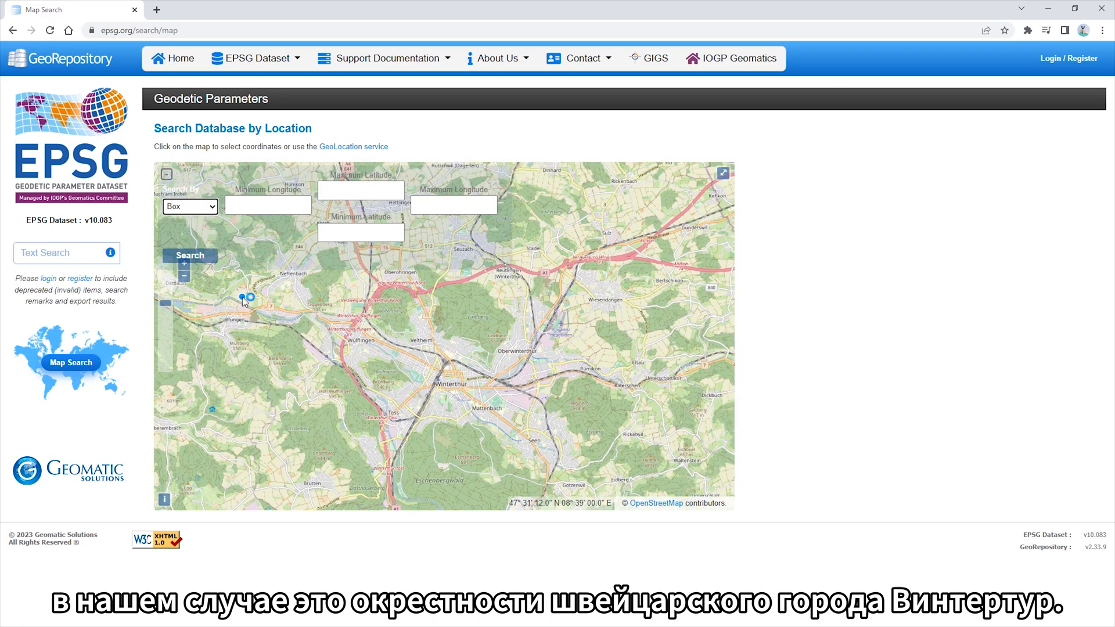
left_click(242, 296)
left_click(669, 488)
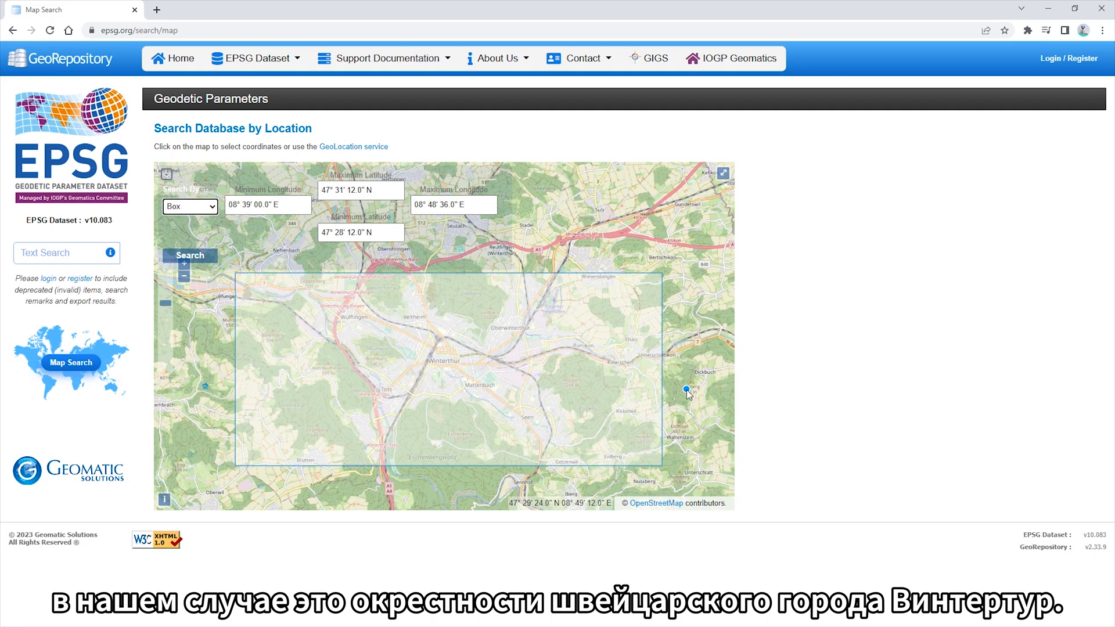
left_click(187, 255)
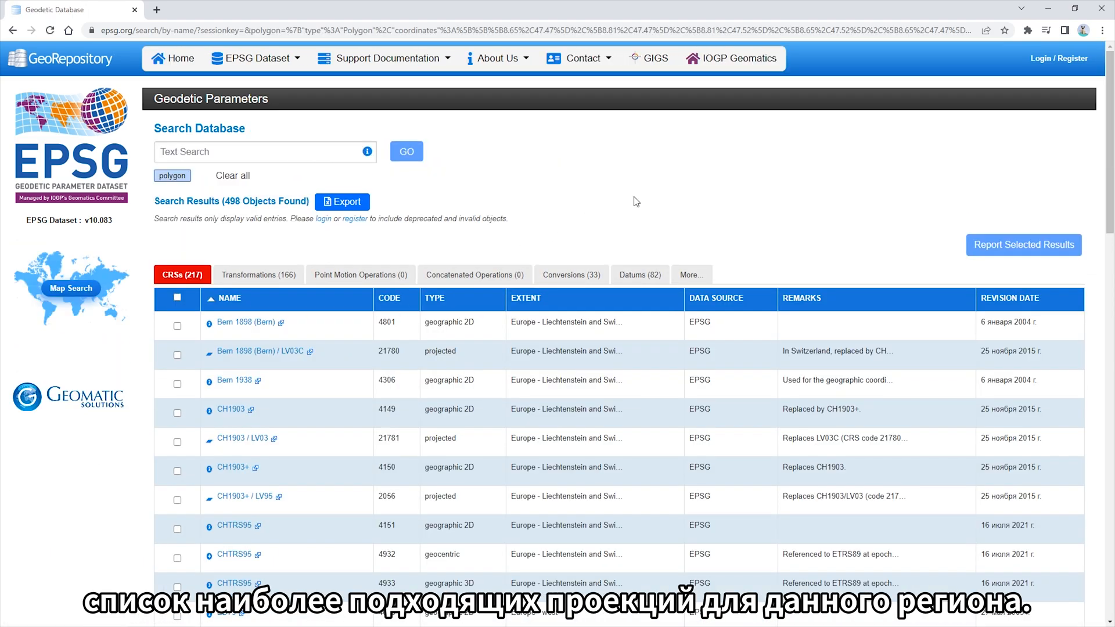
- Open the details of the Bern 1898 (Bern) / LV03C projection and examine its code and coverage extent map
scroll(581, 217, "down", 2)
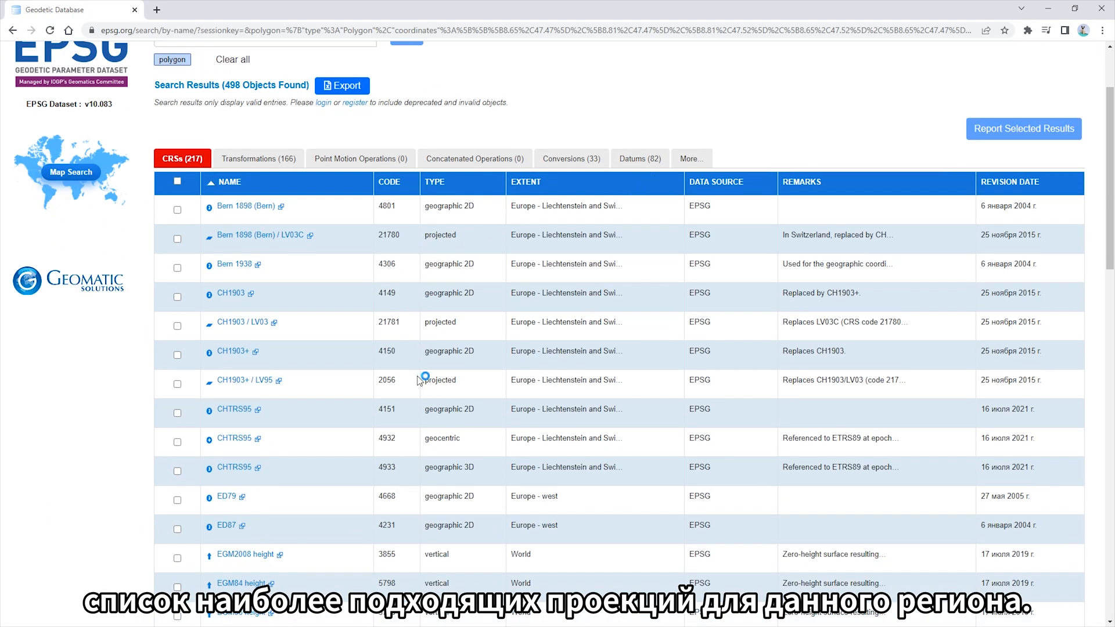
left_click(311, 235)
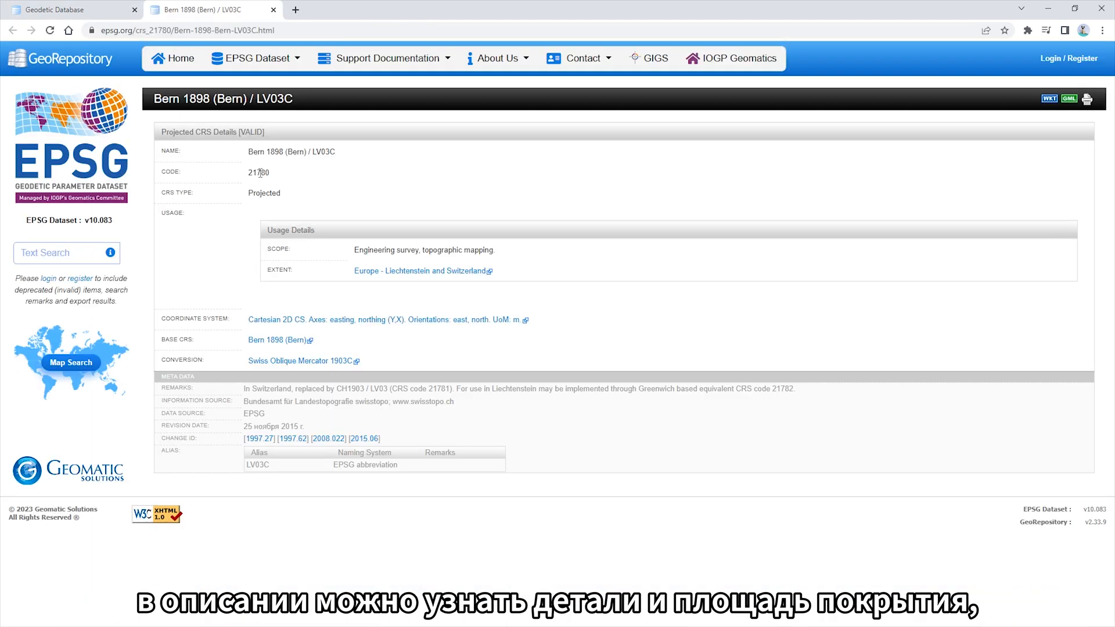
left_click_drag(249, 172, 286, 181)
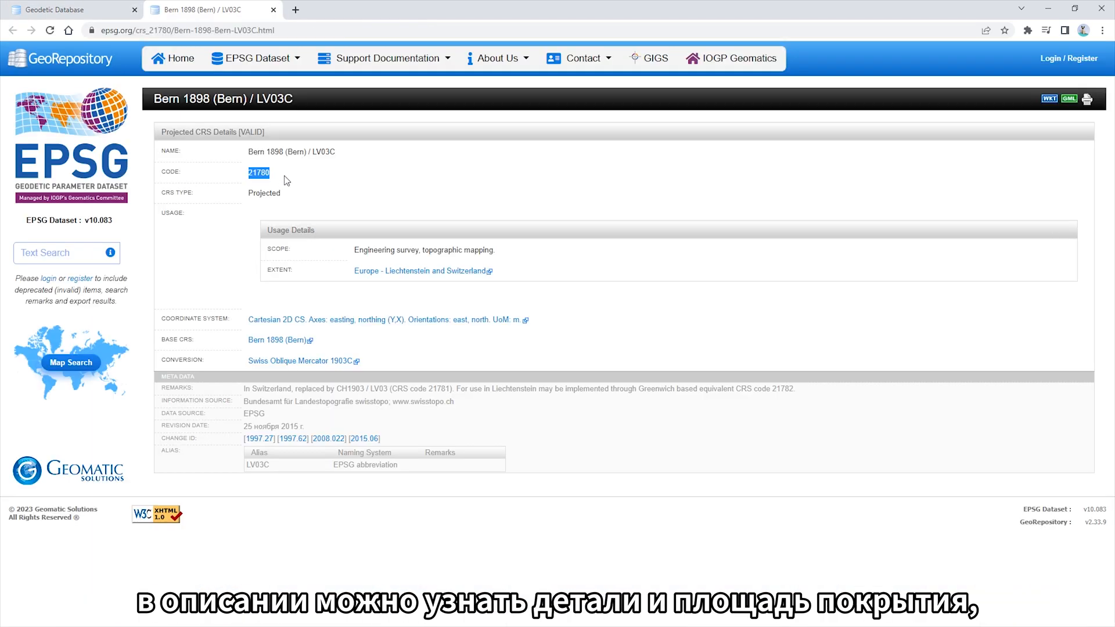
left_click(401, 271)
scroll(323, 336, "down", 1)
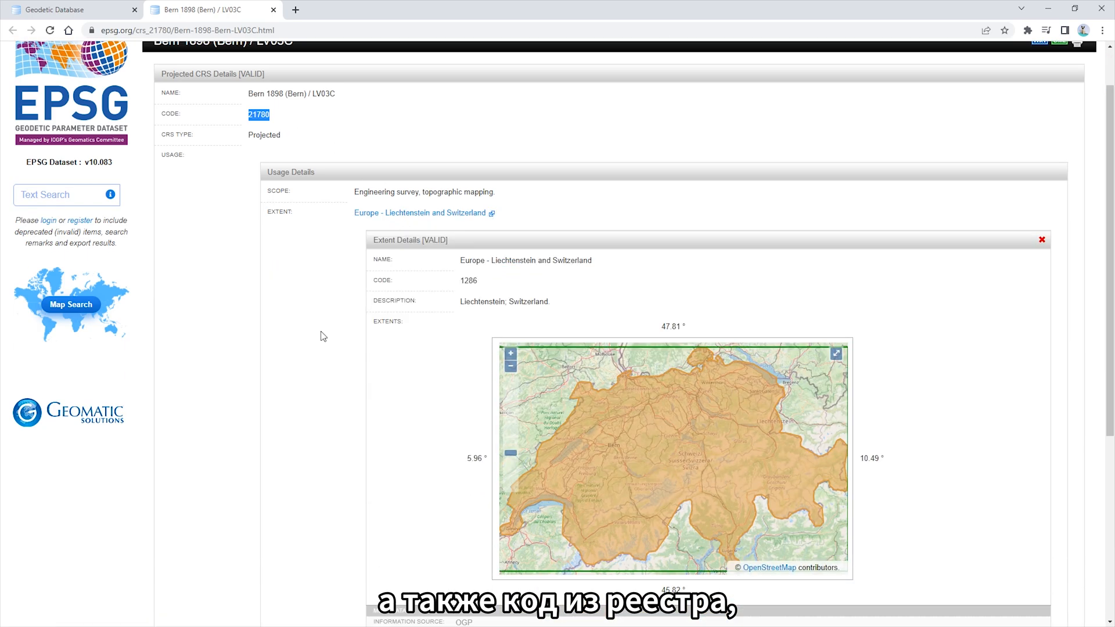
left_click(509, 368)
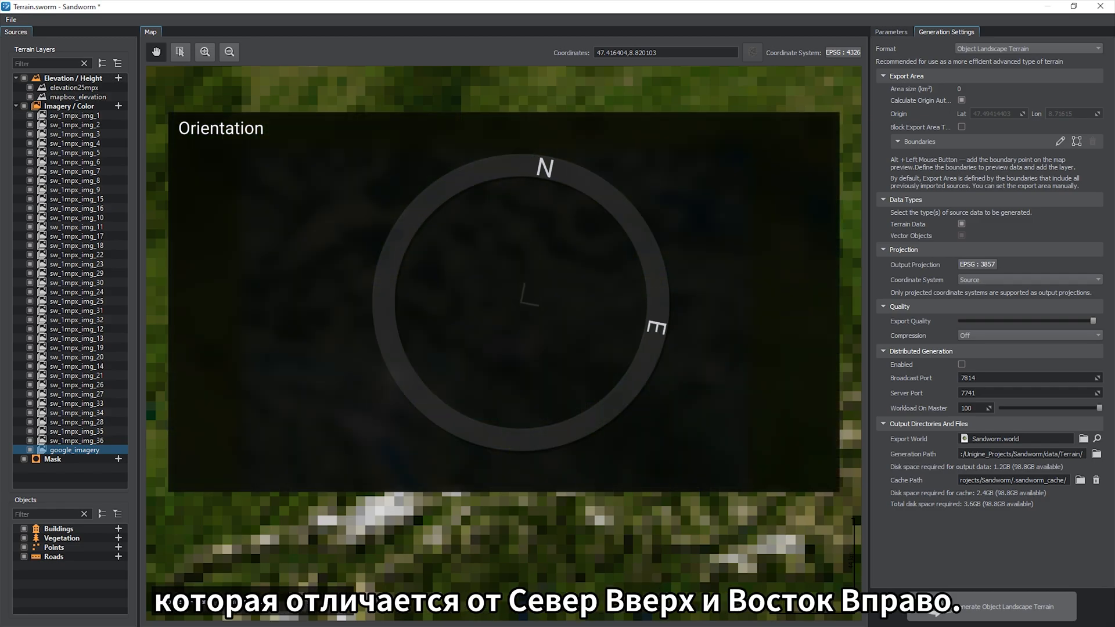
- In Sandworm, set the generated terrain's projection axis alignment to the Unigine World coordinate system
mouse_move(973, 283)
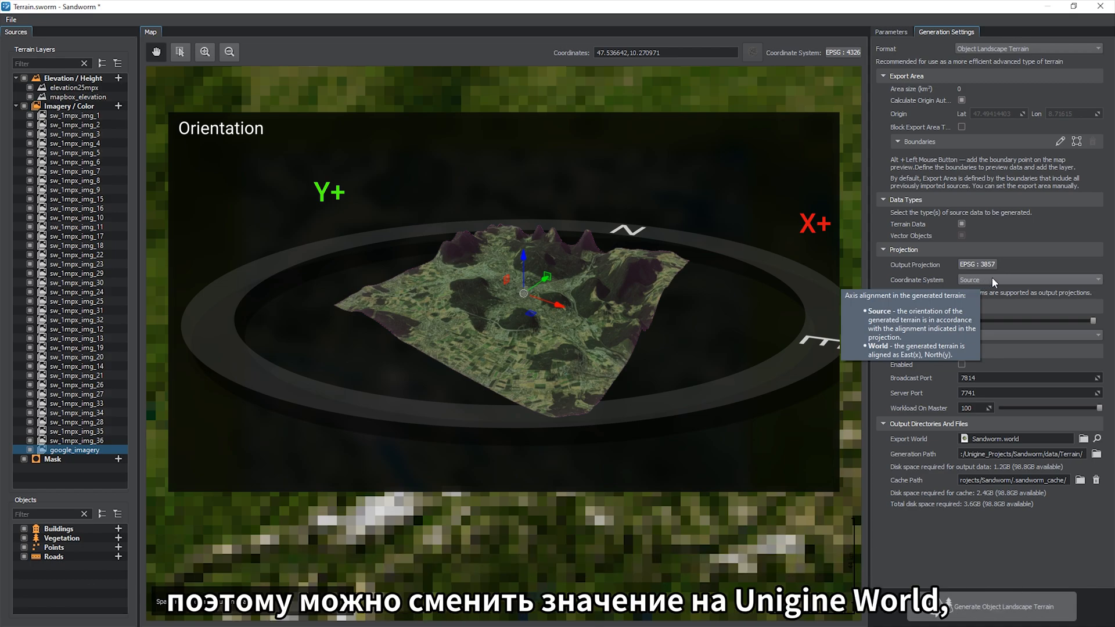
left_click(998, 278)
left_click(1021, 294)
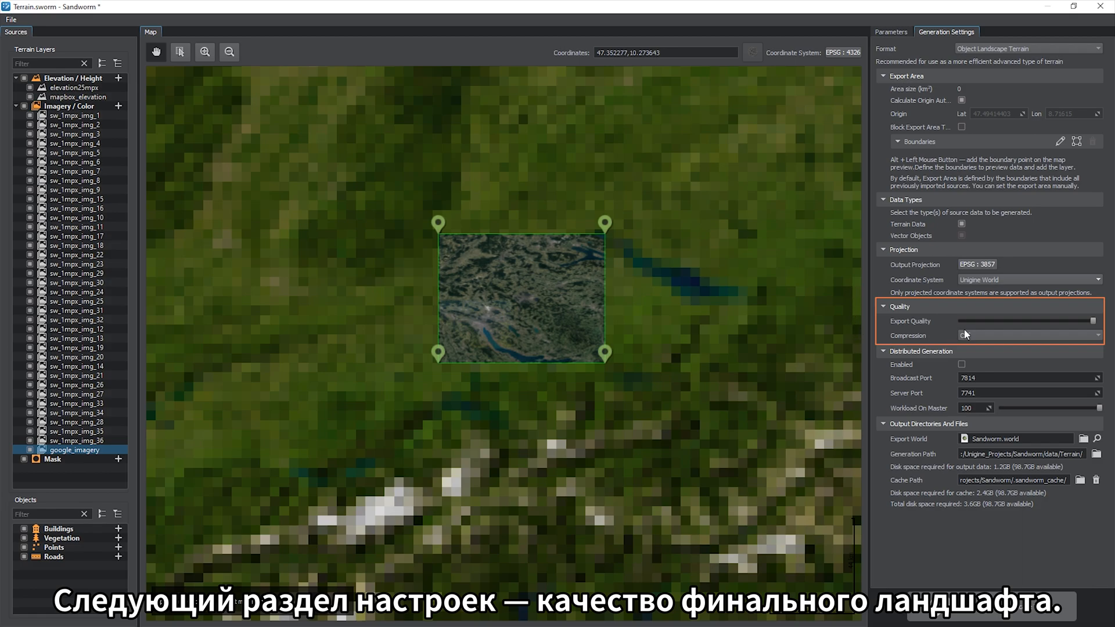
- Set the terrain's export quality to 100 % and its compression to Custom
mouse_move(1062, 319)
left_mouse_down()
mouse_move(965, 322)
mouse_move(1045, 319)
left_mouse_up()
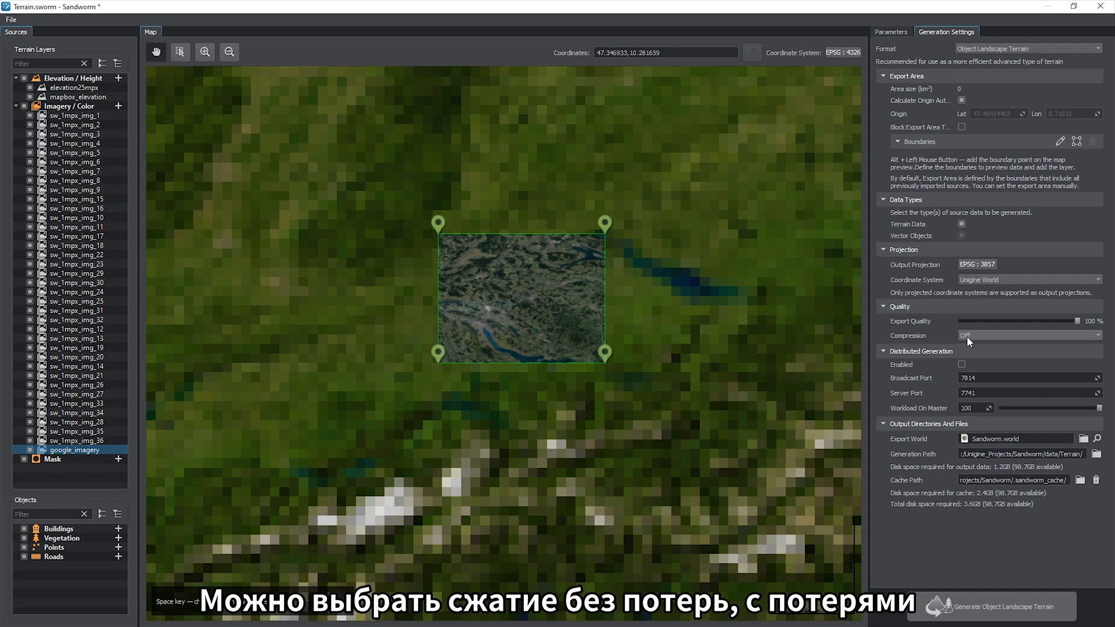
left_click(988, 335)
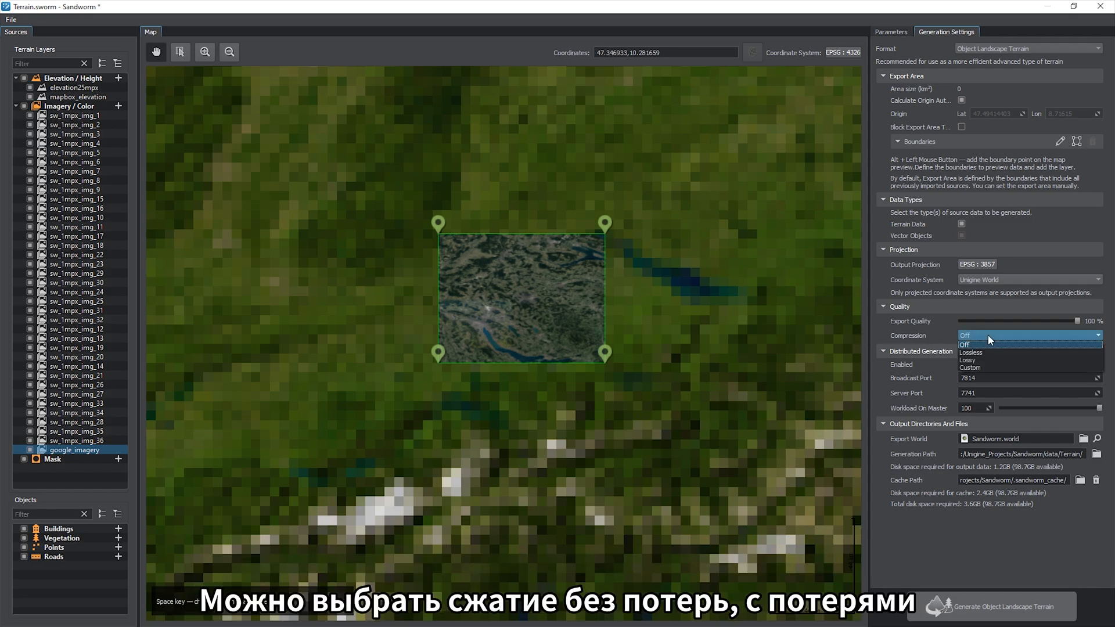
left_click(1001, 365)
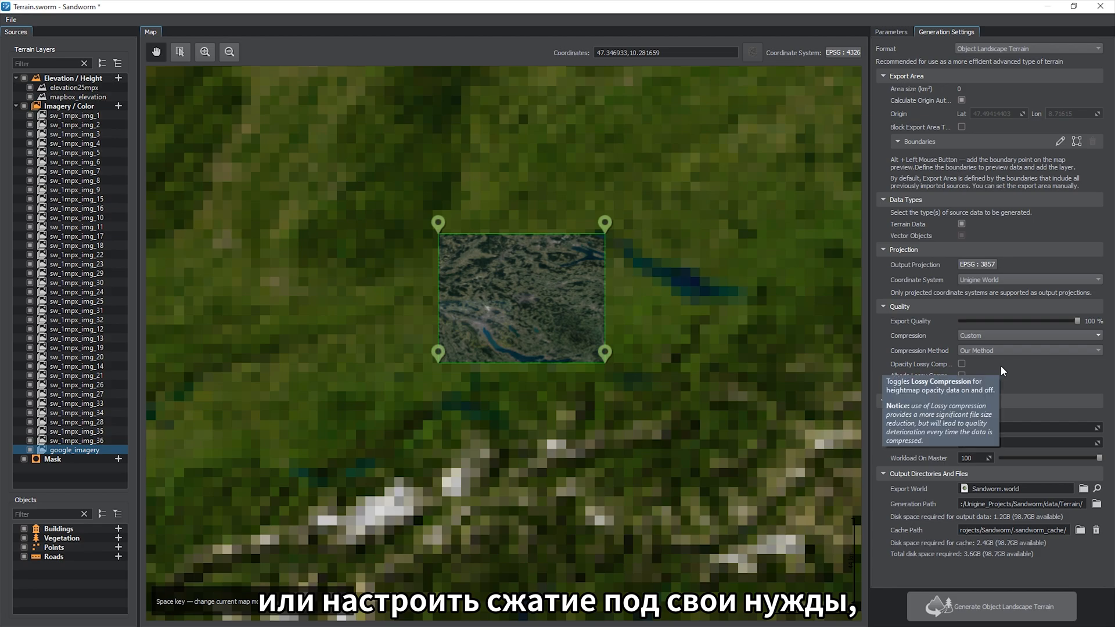
- Use Our Method for the custom terrain compression and enable lossy compression for opacity and albedo
left_click(992, 349)
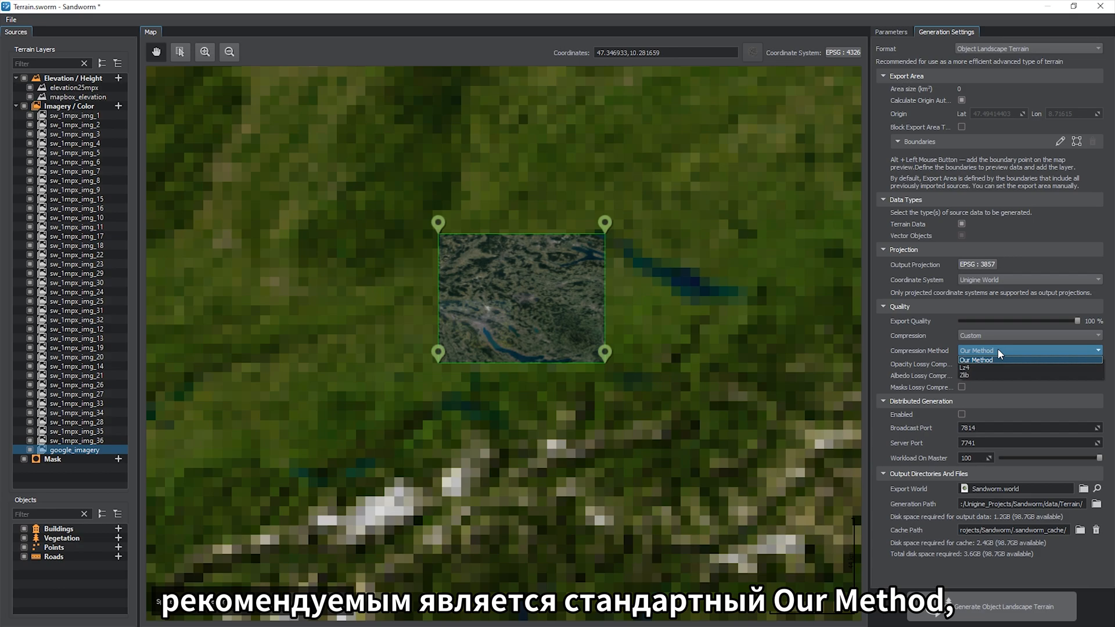
left_click(1003, 359)
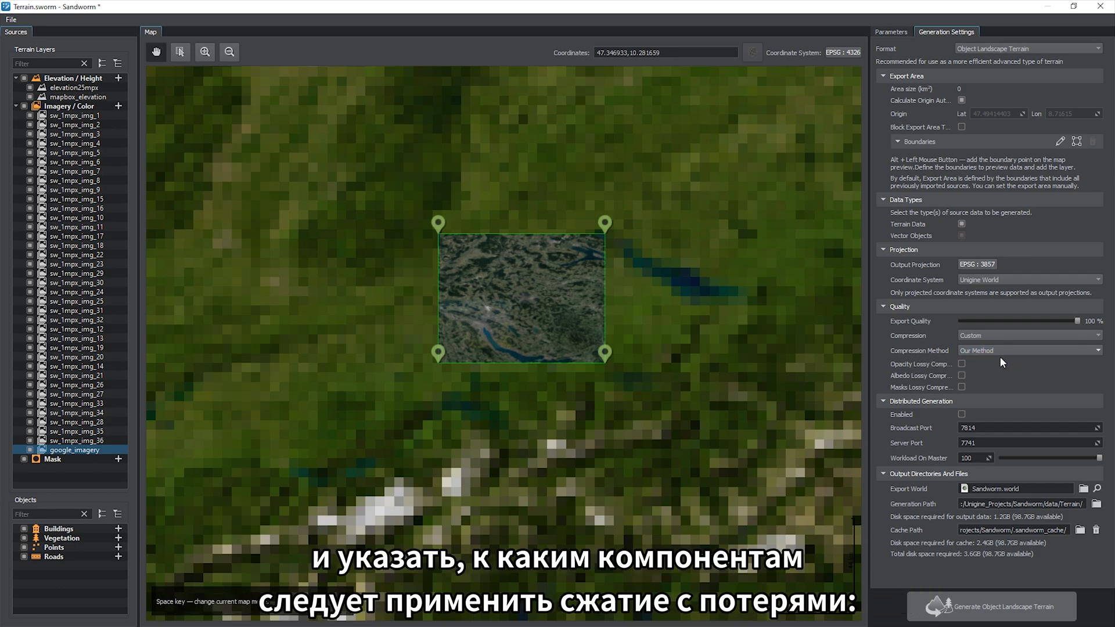
left_click(962, 364)
left_click(963, 375)
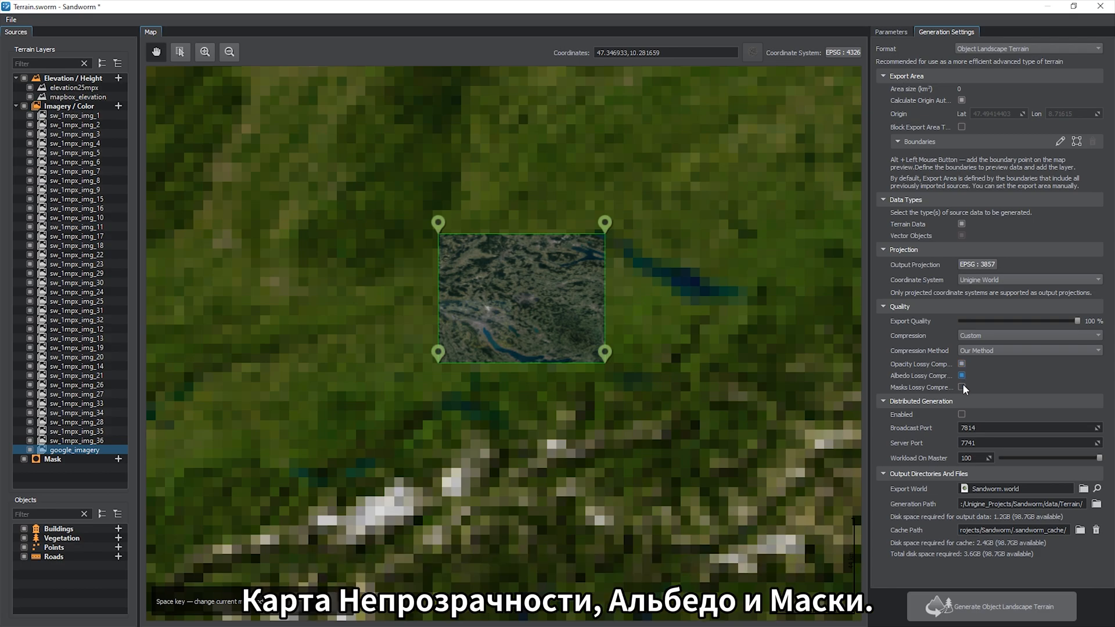
- Set the terrain's compression to Off and save the Sandworm project
left_click(993, 336)
left_click(994, 343)
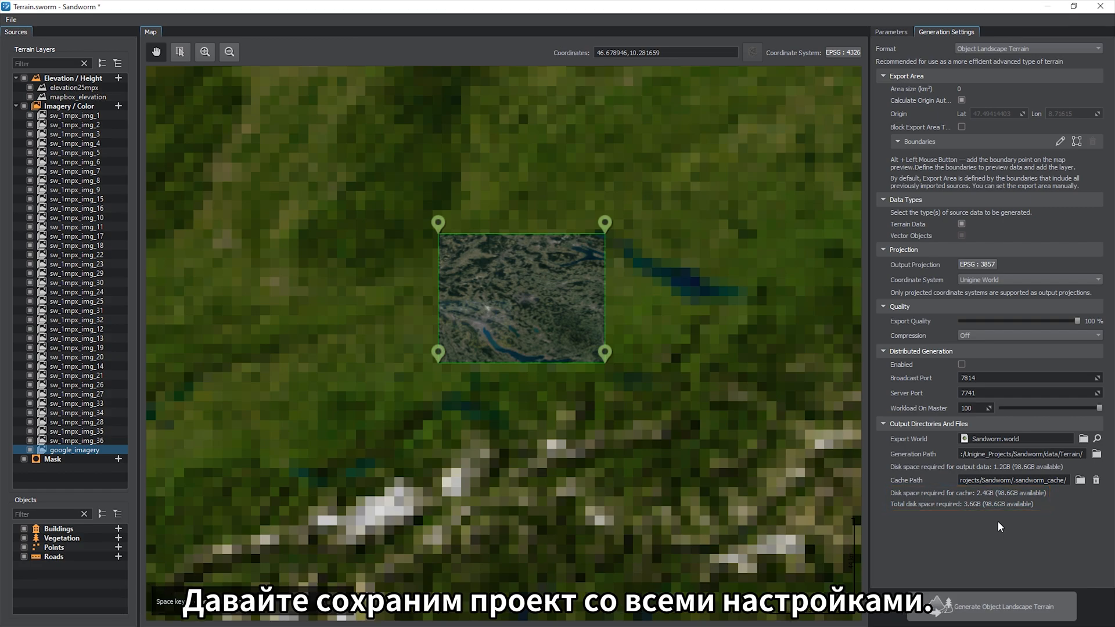
left_click(16, 20)
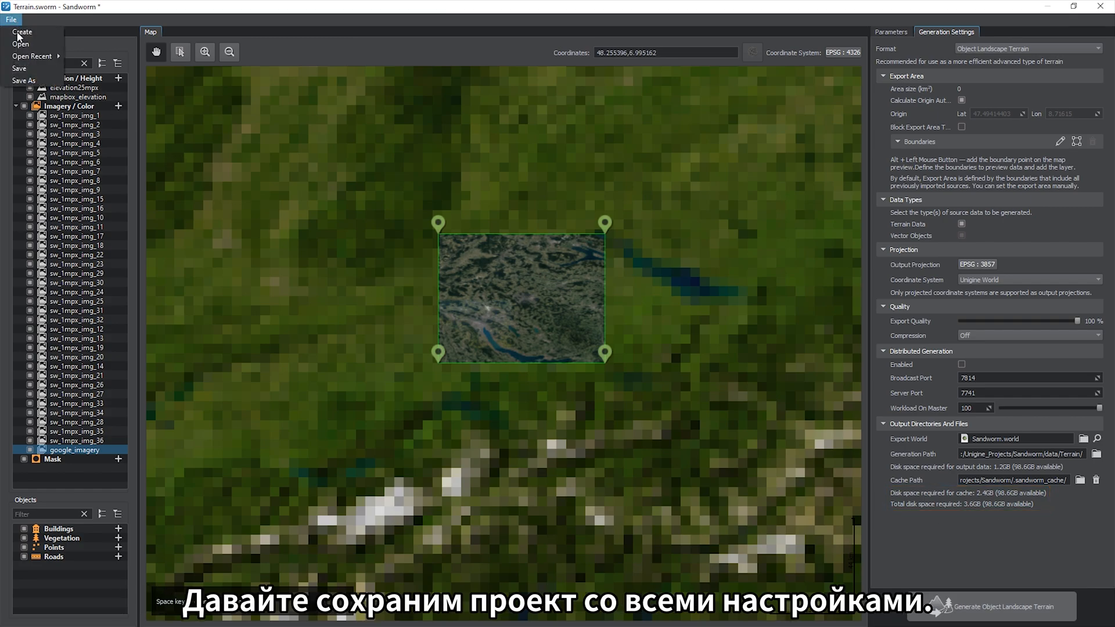
left_click(31, 70)
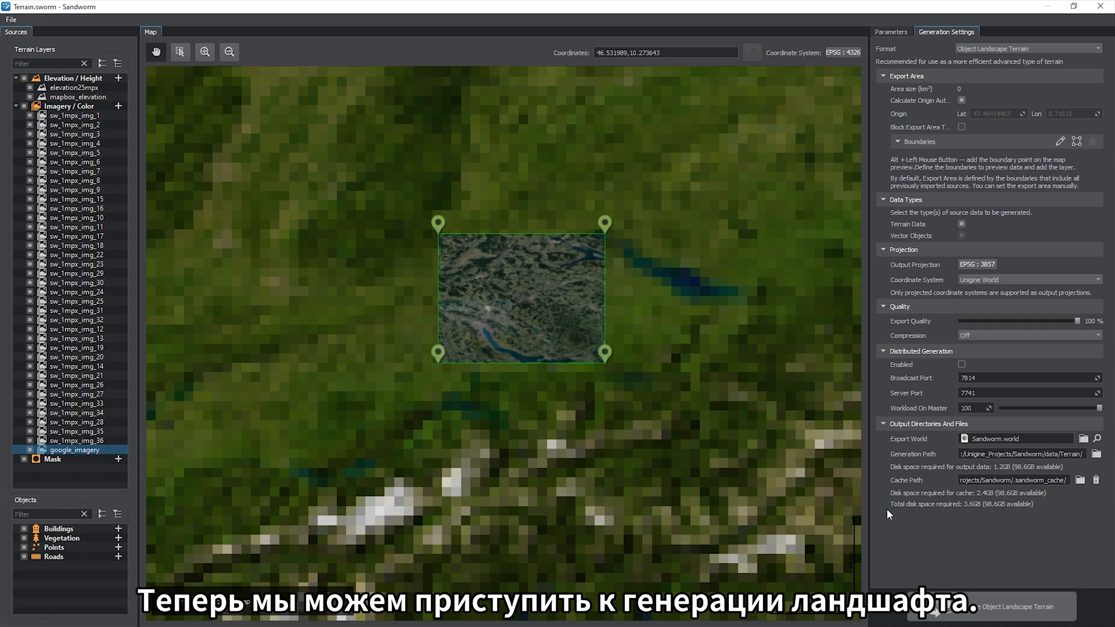
- Generate the Object Landscape Terrain, agreeing to regenerate the project, and close Sandworm to return to UnigineEditor
left_click(990, 606)
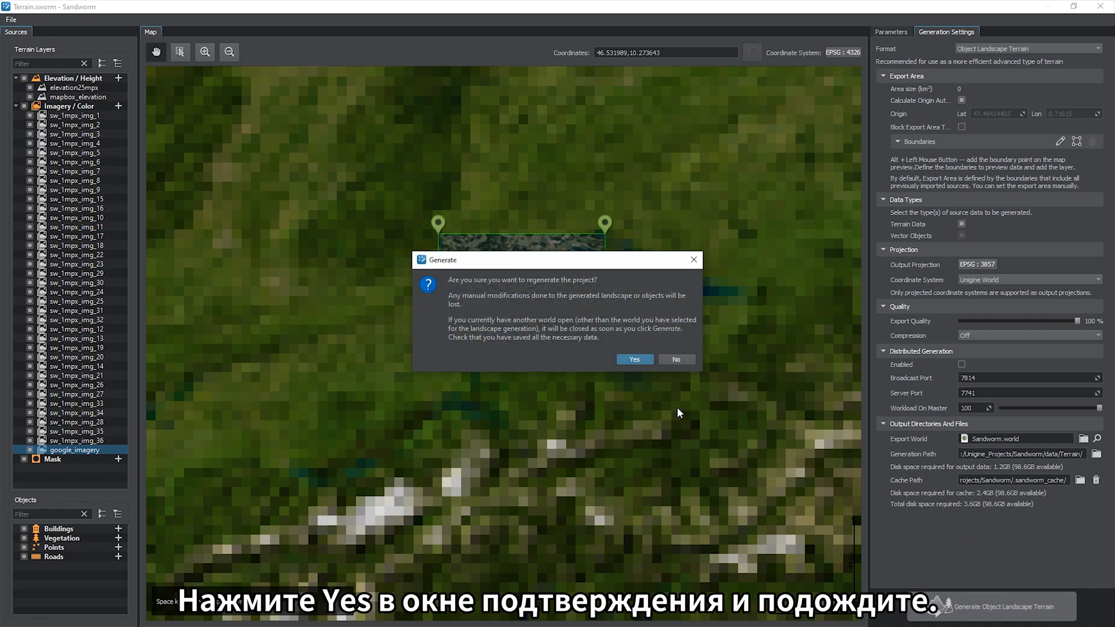
left_click(634, 360)
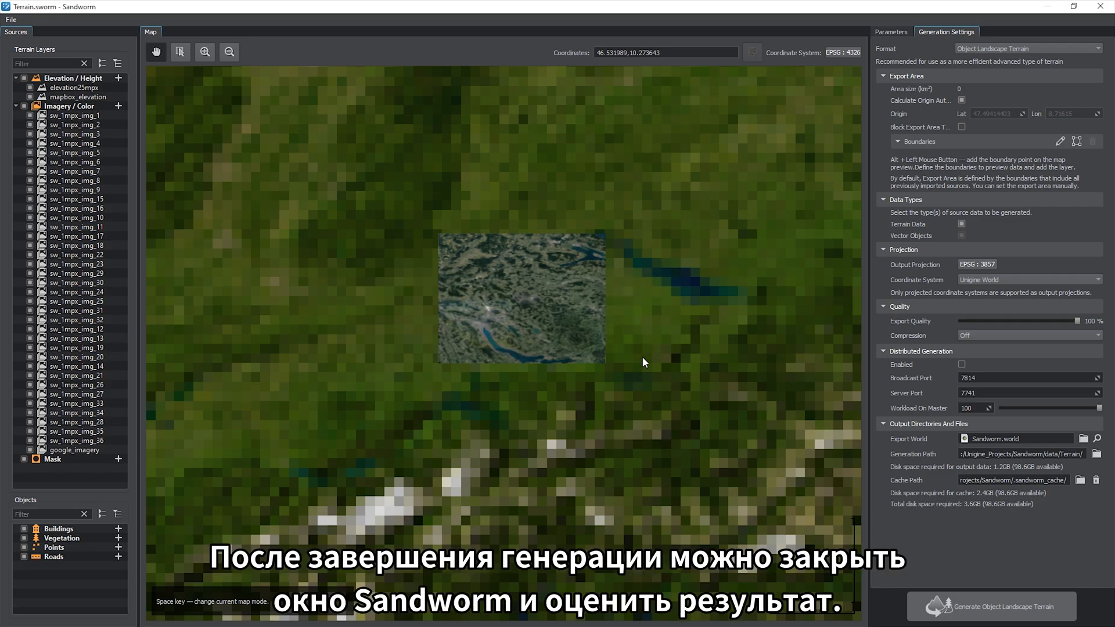
left_click(1101, 7)
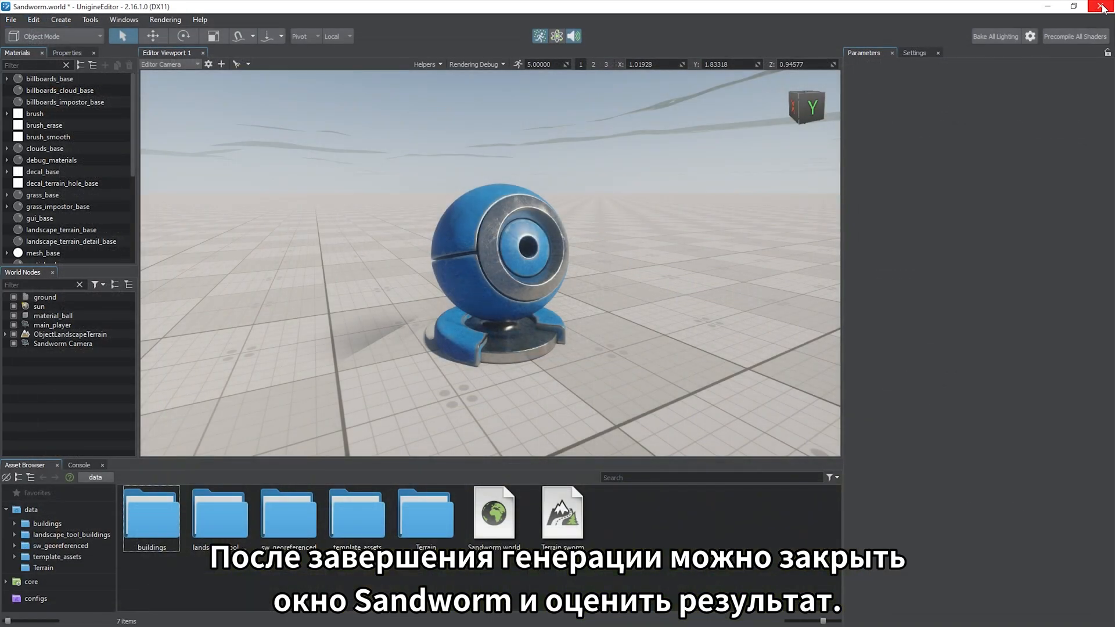
- Switch the editor viewport to the Sandworm Camera and fly over the generated terrain at a speed of 500
right_click_drag(625, 292, 772, 217)
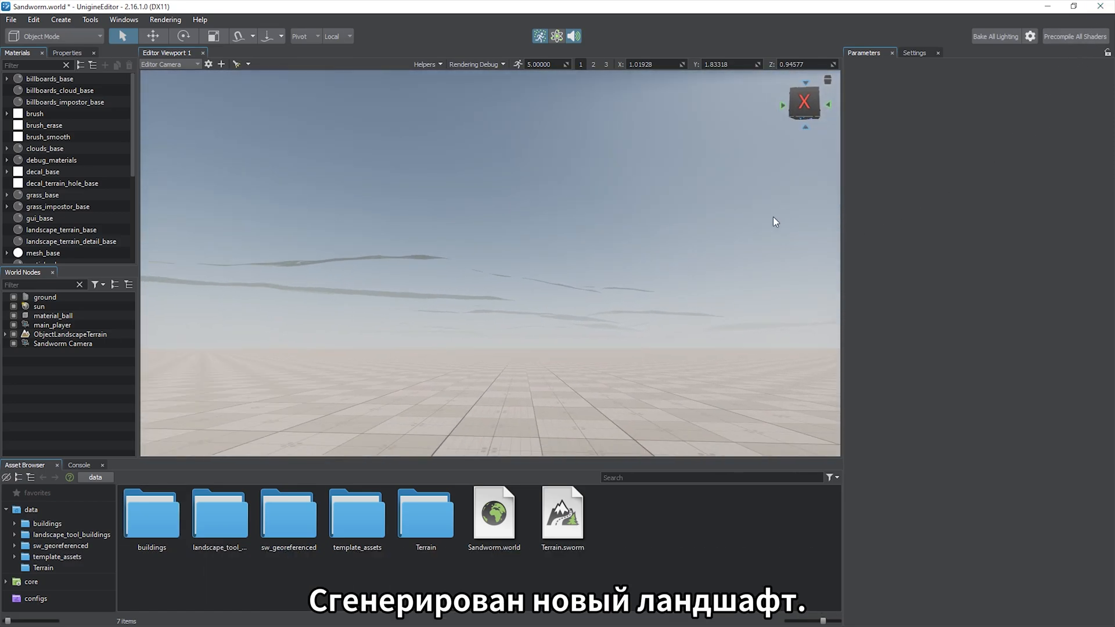
left_click(191, 63)
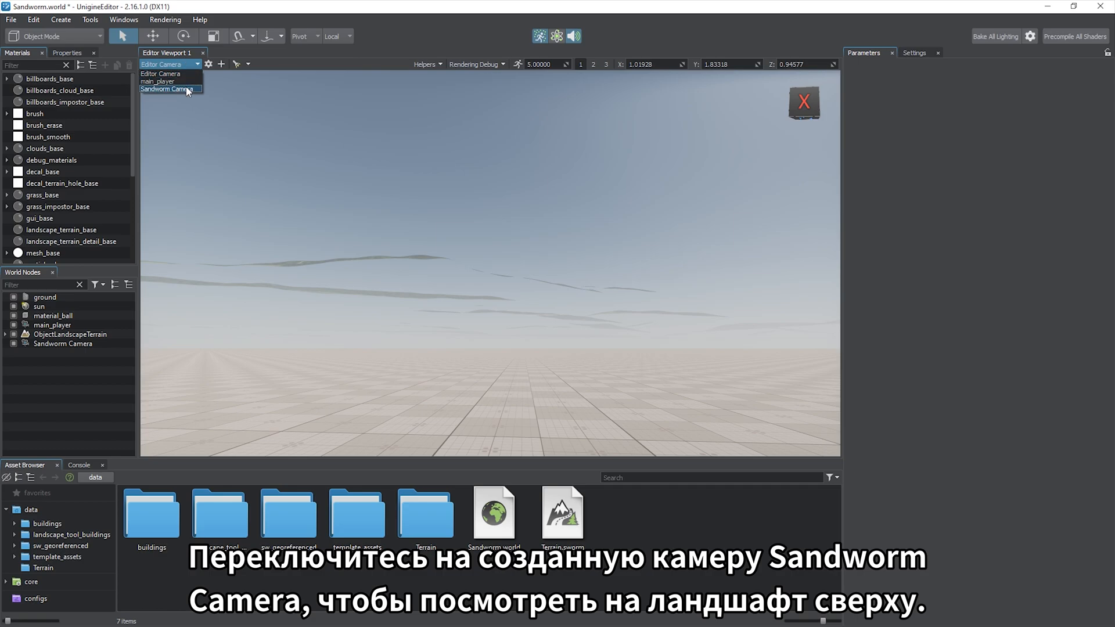
left_click(195, 90)
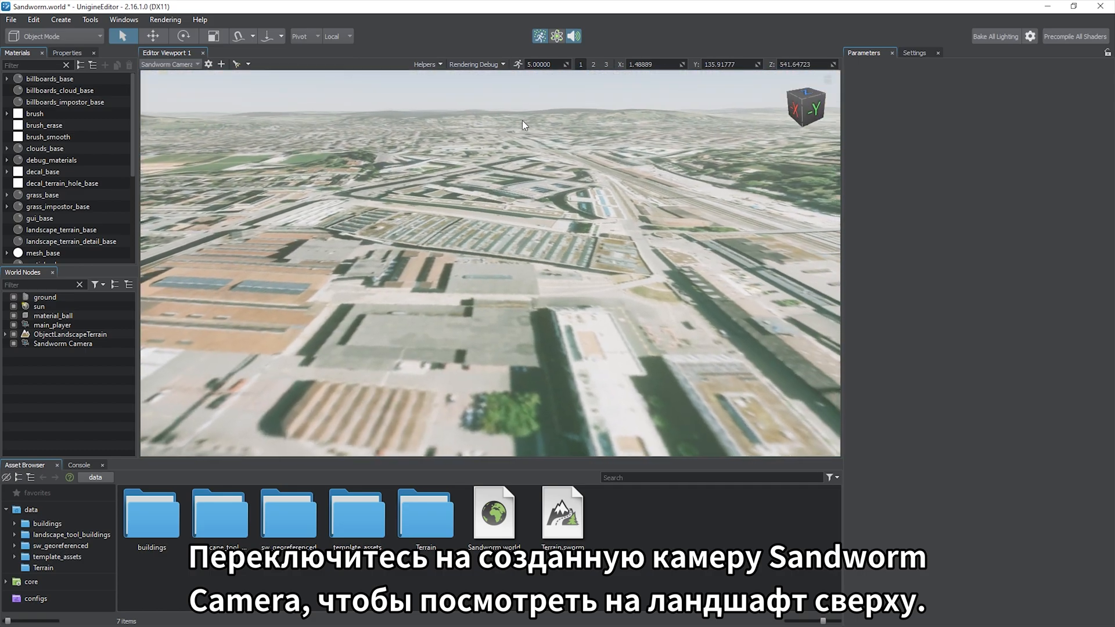
key("e")
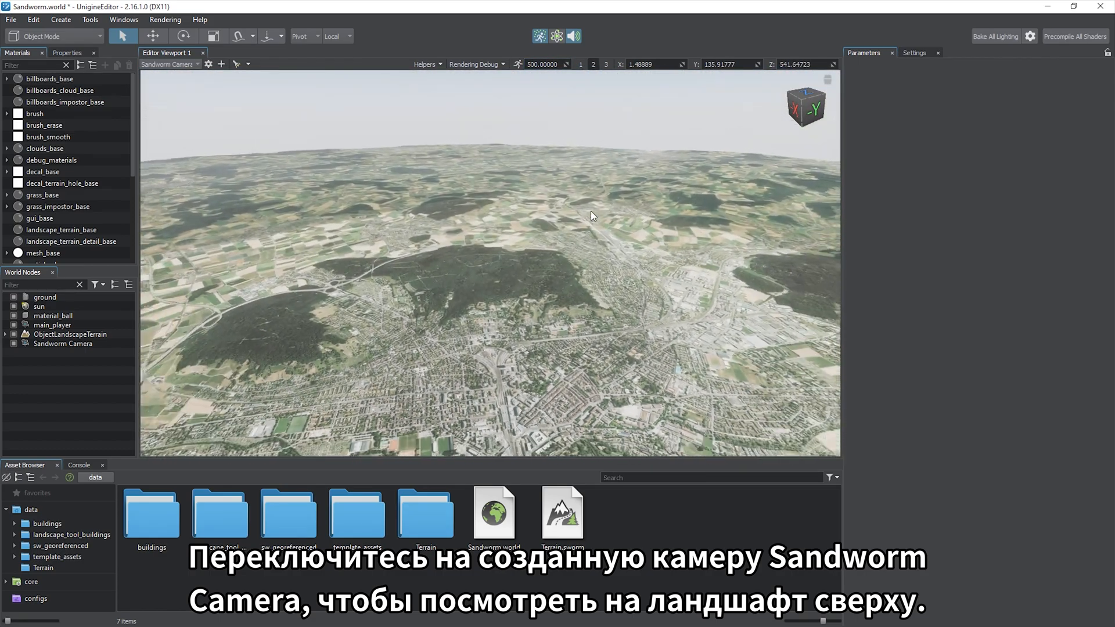
right_click_drag(591, 210, 761, 205)
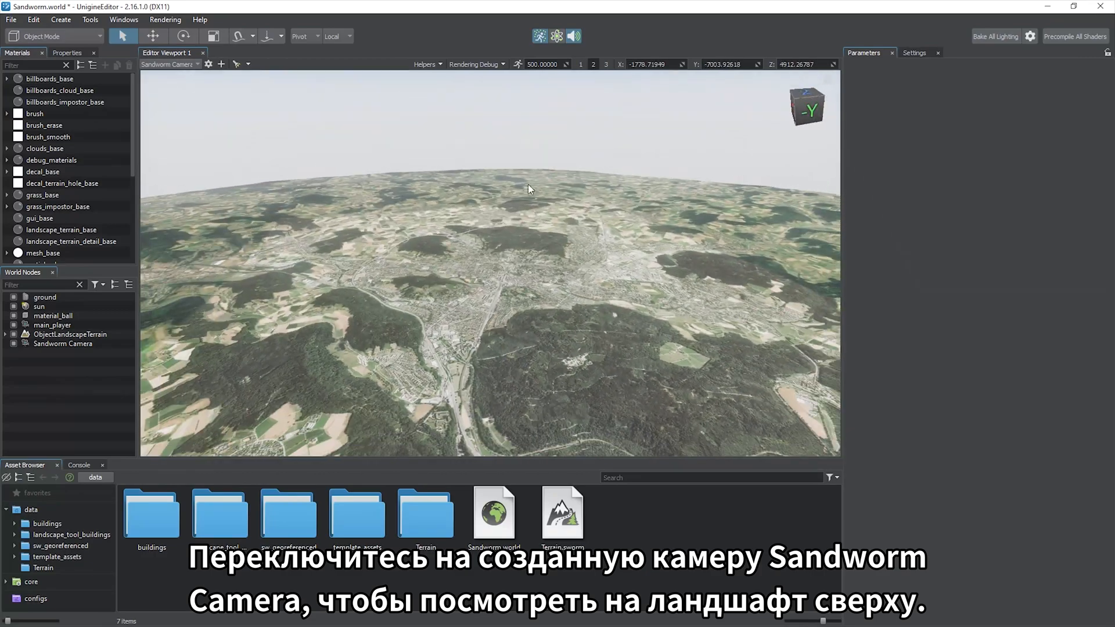
- Set the third camera speed preset to 2000 and fly higher above the terrain
left_click(606, 65)
double_click(543, 64)
type("2000")
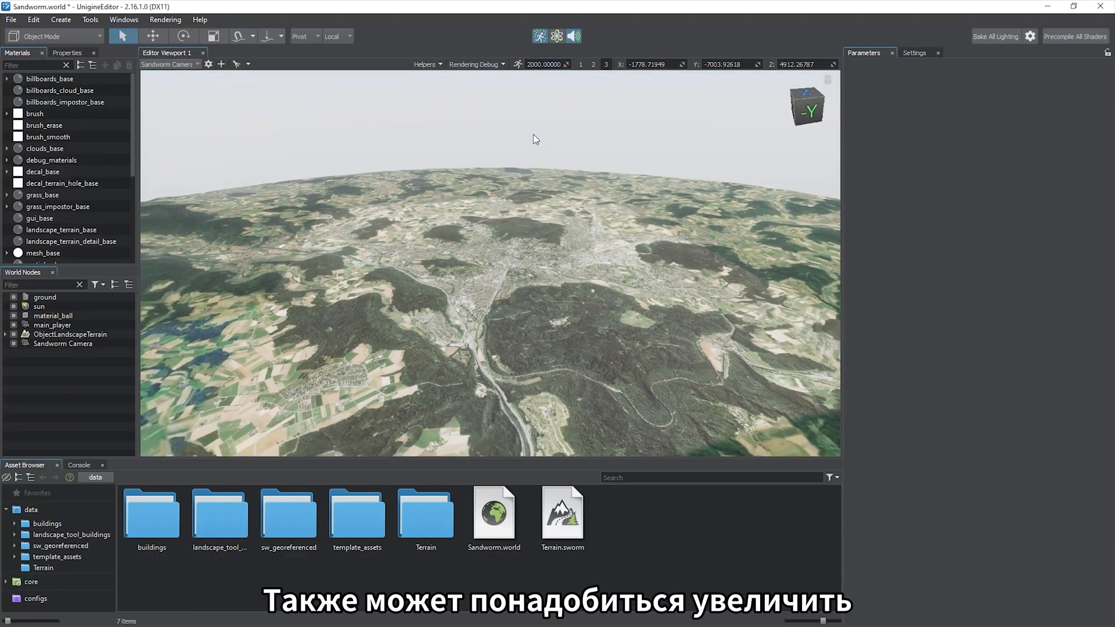
right_click_drag(533, 134, 393, 146)
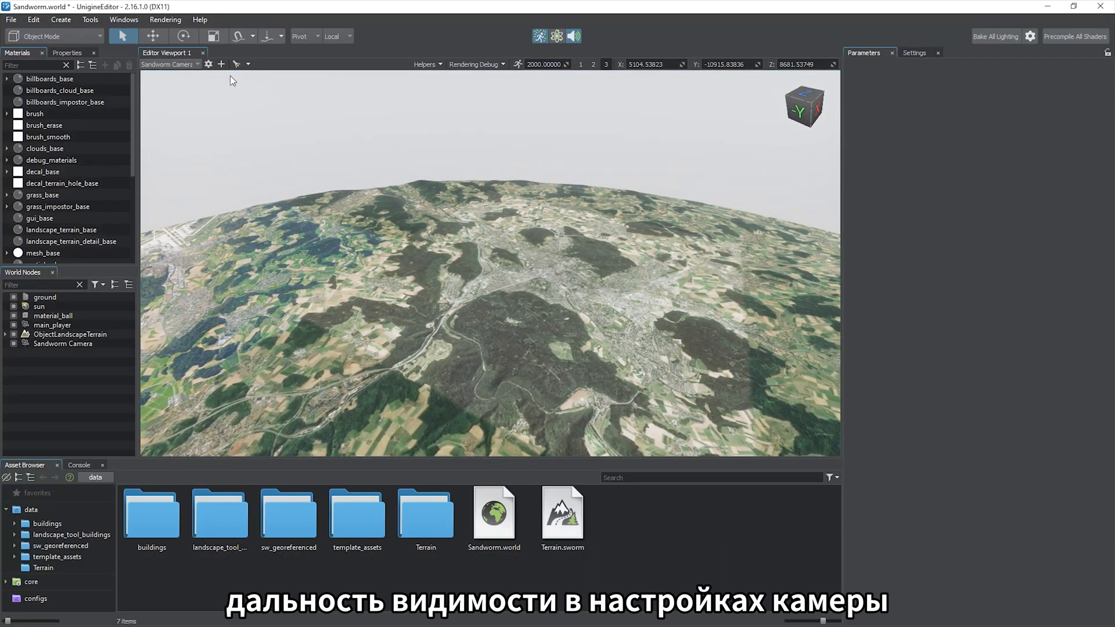
- Examine the far clipping plane distance in the Sandworm Camera's settings
left_click(208, 64)
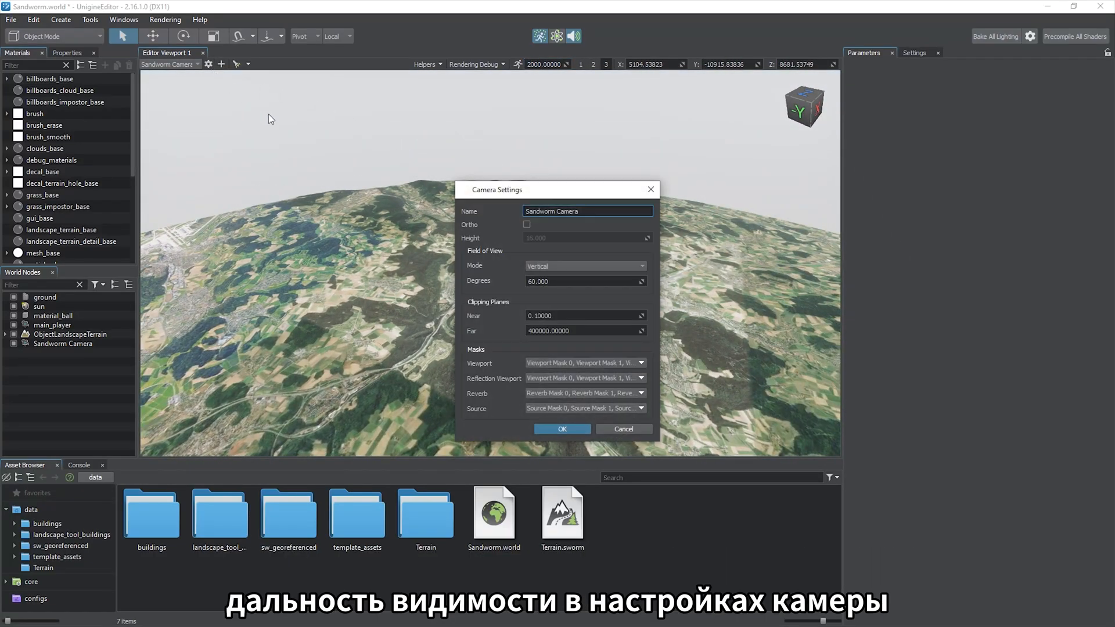
left_click_drag(574, 331, 522, 327)
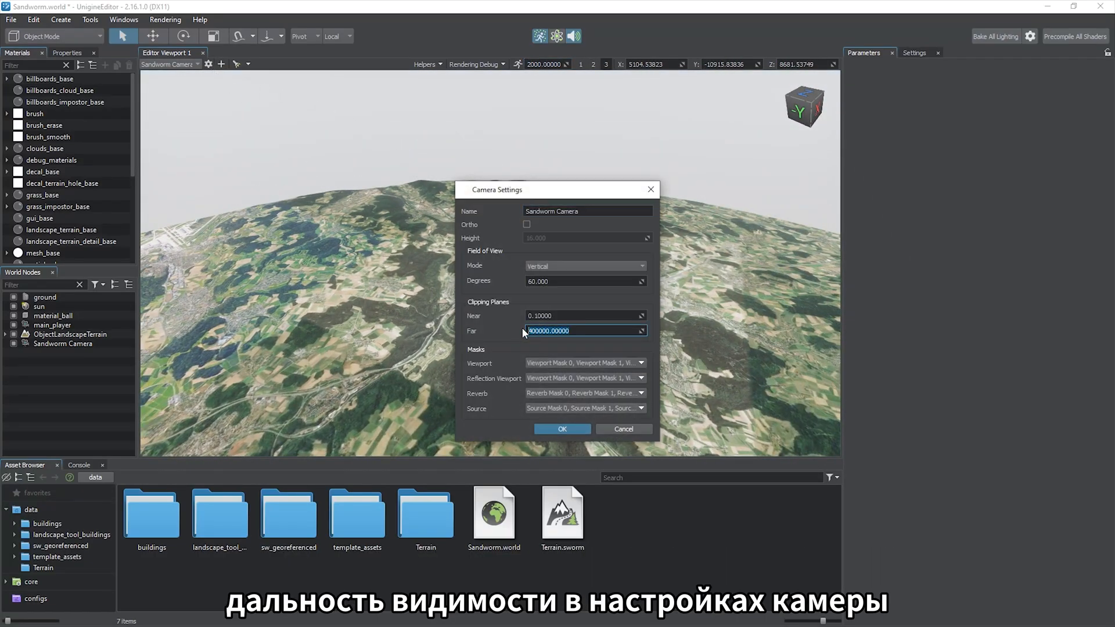
left_click(584, 430)
- Set the landscape geometry's visibility distance to 300000 in the render settings
left_click(915, 52)
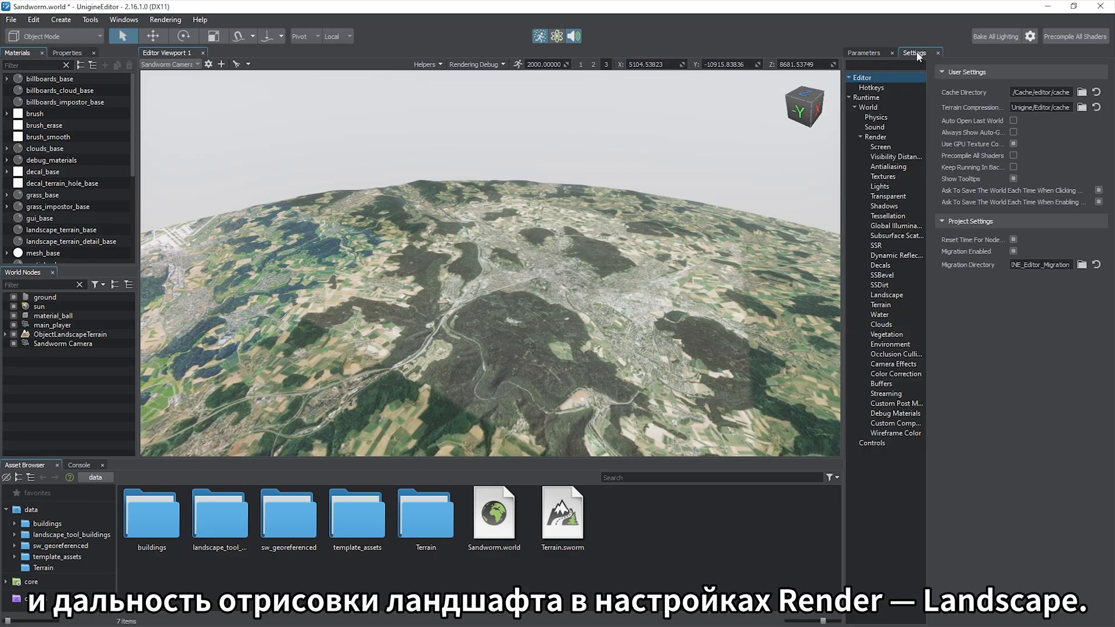
left_click(901, 298)
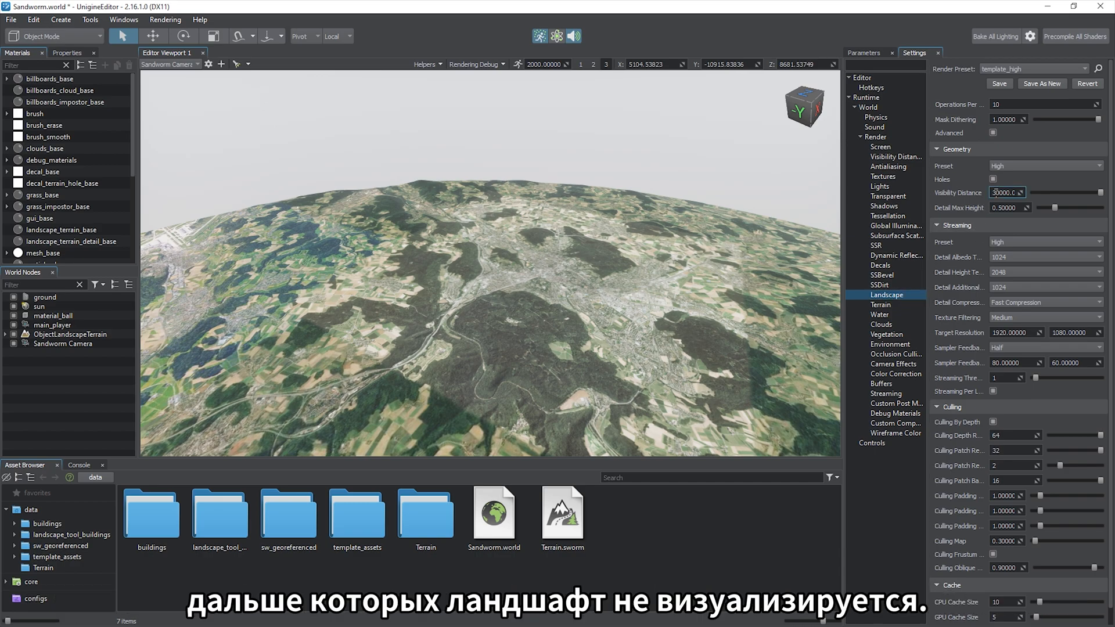
type("0")
key("Return")
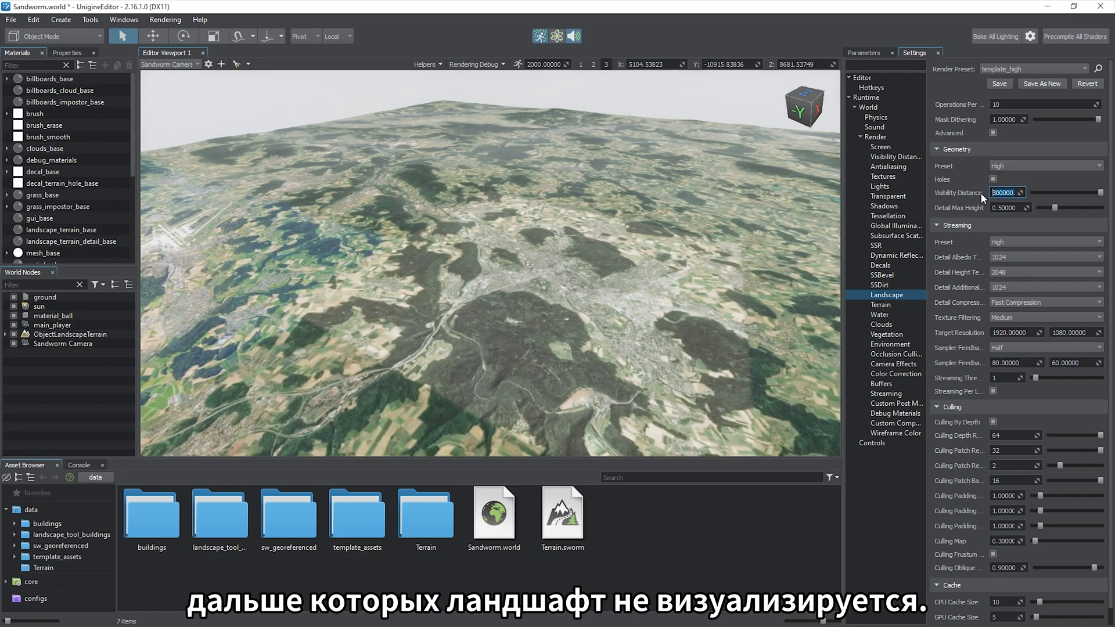
right_click_drag(627, 230, 664, 300)
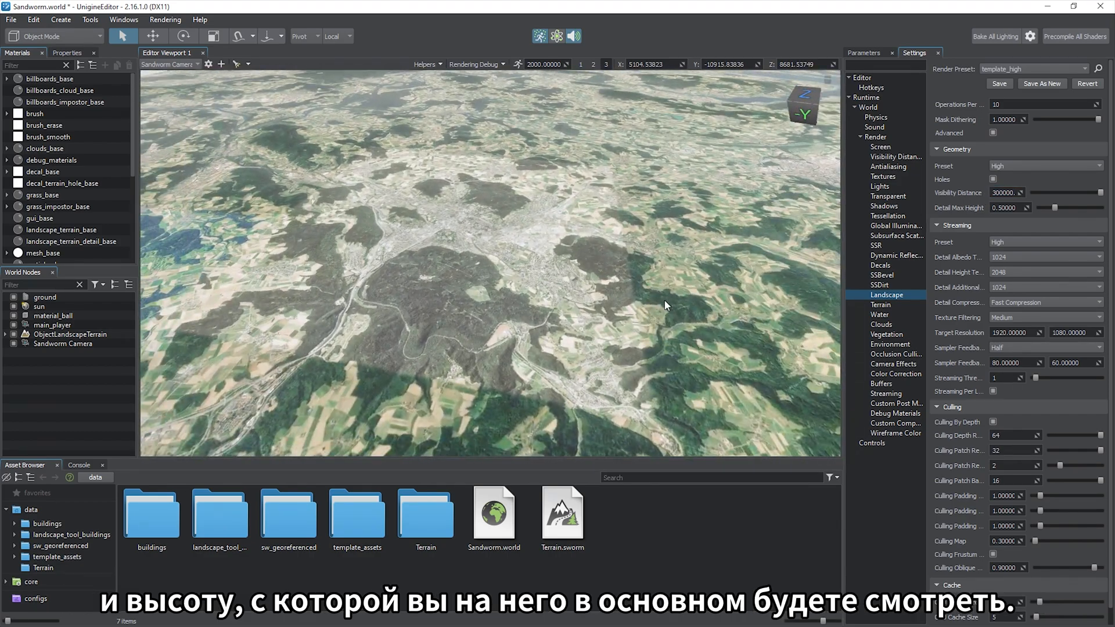
- Expand the ObjectLandscapeTerrain node and examine its Terrain_1.002mpx layer in the viewport
left_click_drag(78, 267, 81, 212)
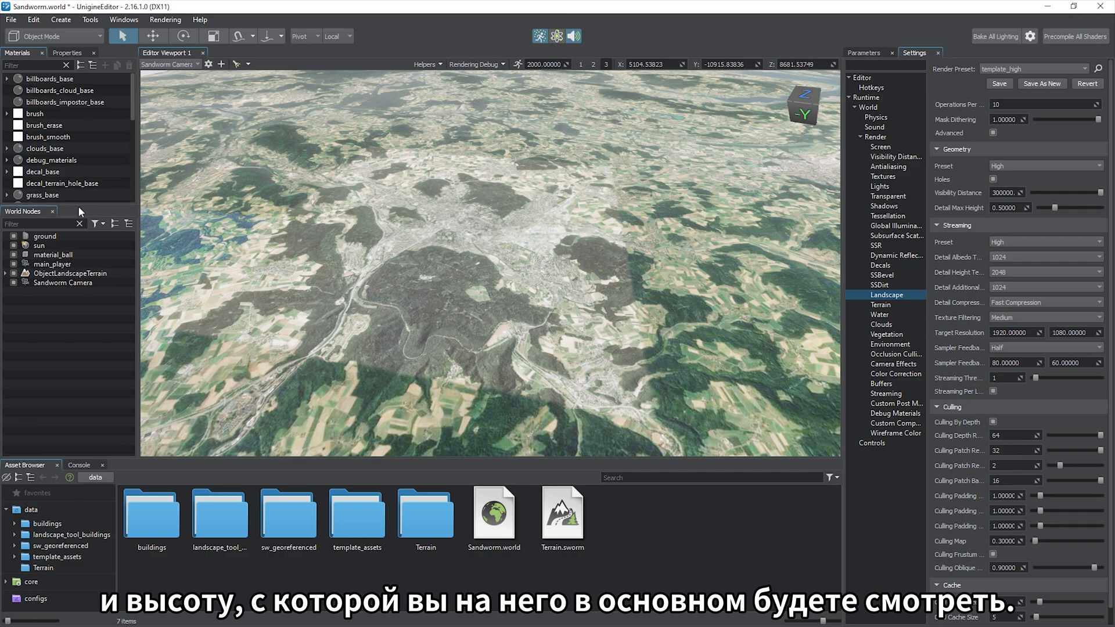
left_click(6, 273)
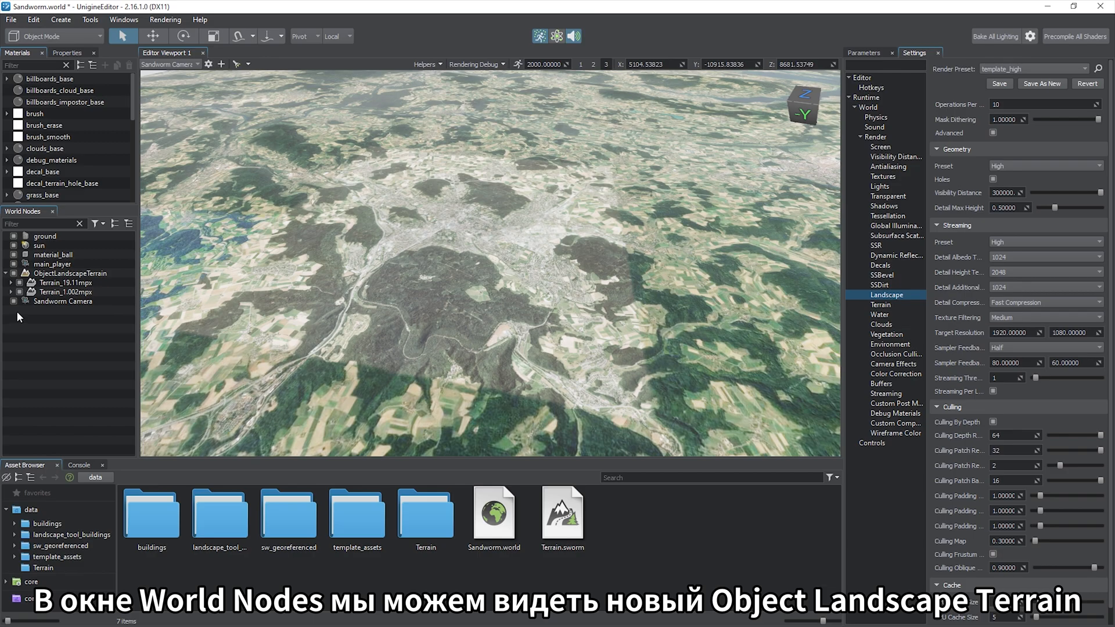
right_click(58, 292)
left_click(76, 325)
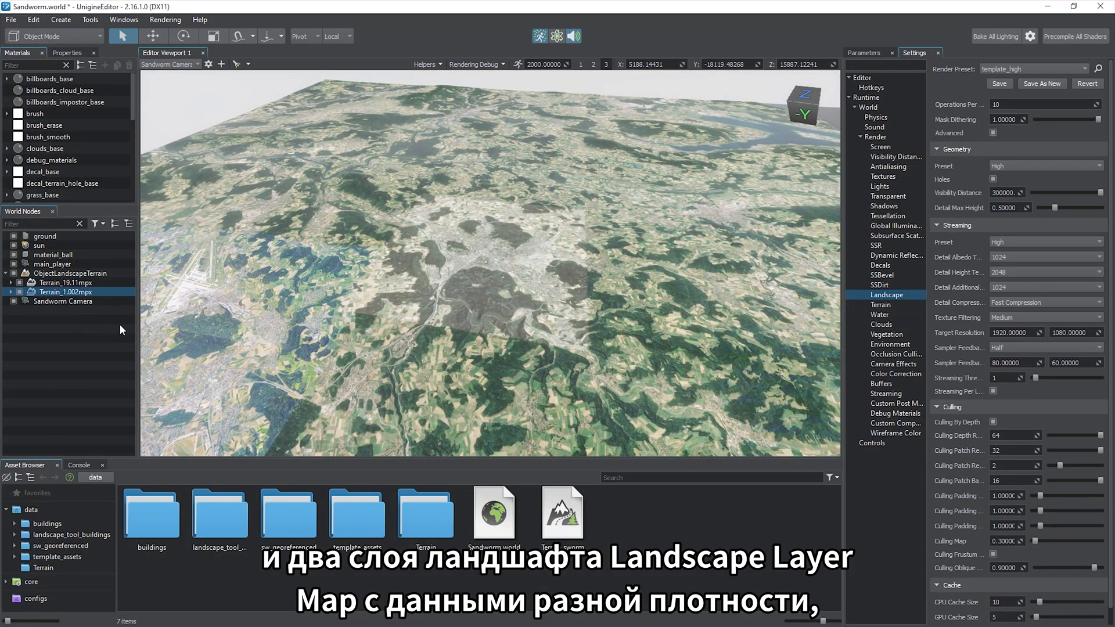
left_click_drag(313, 302, 455, 301, "alt")
- Try to move the Terrain_1.002mpx layer across the terrain and undo the move
key("w")
key("x")
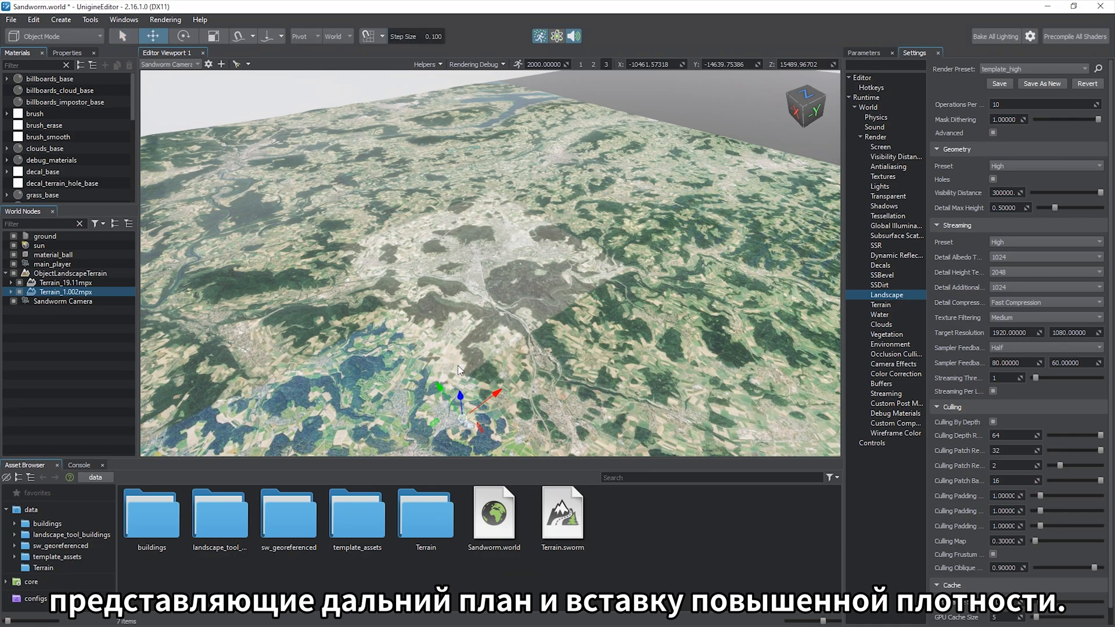
key("z")
left_click_drag(476, 323, 607, 322)
key("q")
left_click(34, 19)
left_click(48, 29)
left_click_drag(346, 234, 528, 234, "alt")
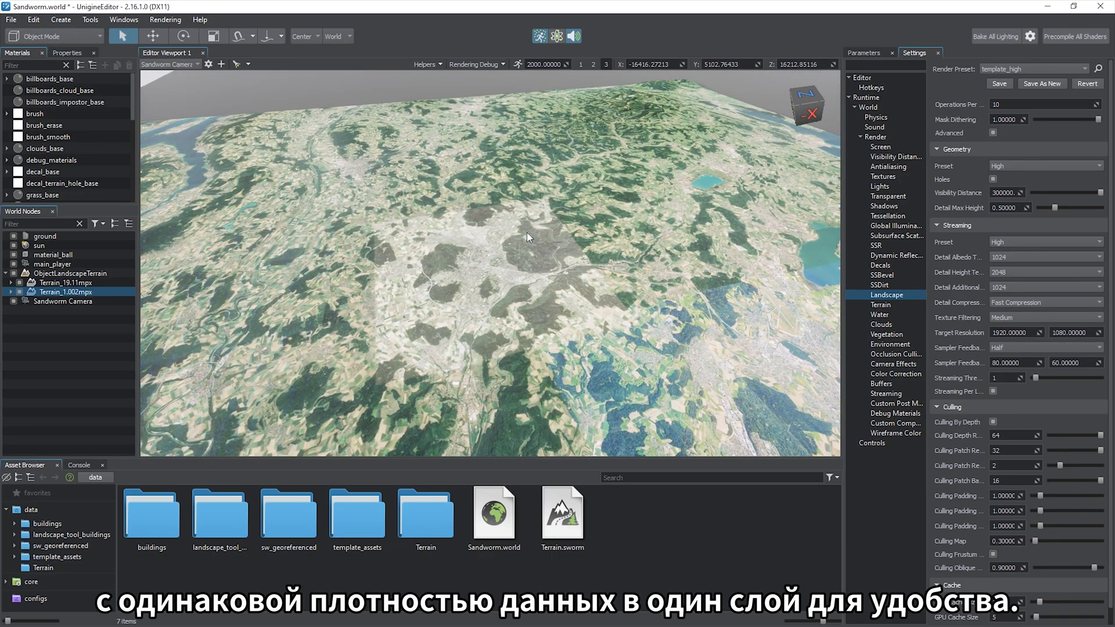
- Expand the Bounds node of the Terrain_1.002mpx layer, inspect its four corner markers one by one, and collapse the layer
left_click(11, 292)
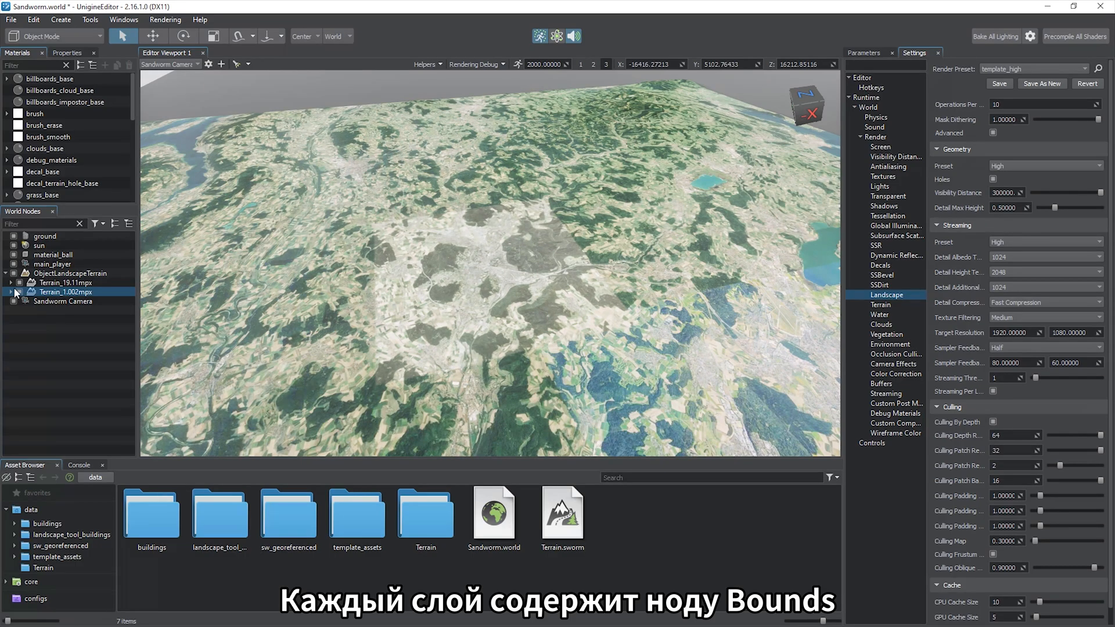
left_click(17, 301)
left_click(60, 312)
key("w")
left_click(64, 319)
left_click(66, 329)
left_click(68, 338)
left_click_drag(355, 310, 467, 304, "alt")
key("q")
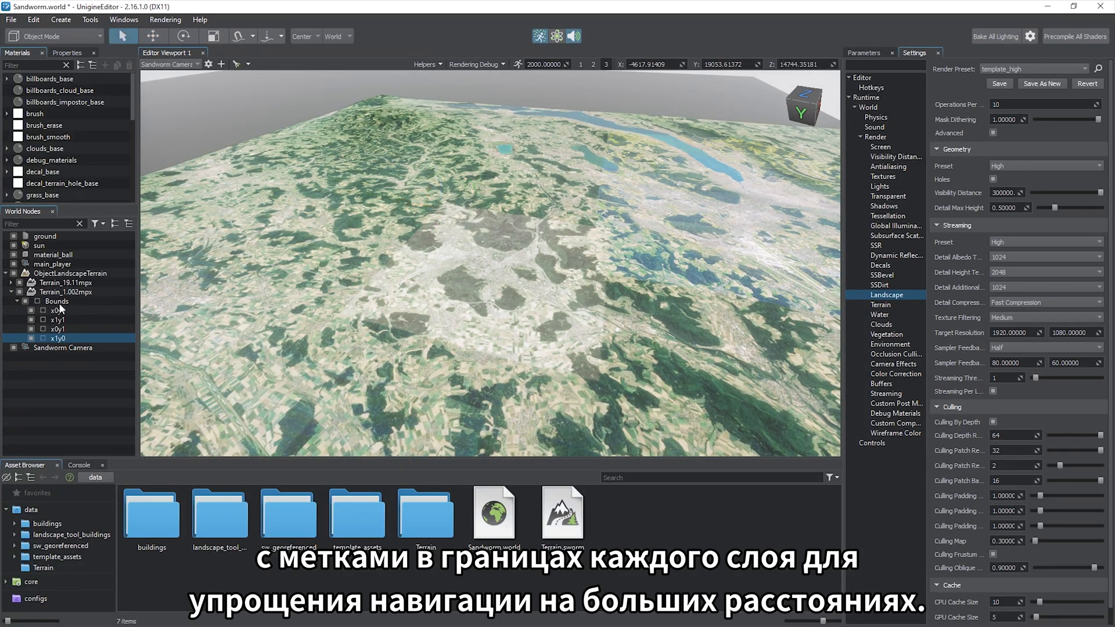
left_click(11, 292)
- Switch the editor to Landscape Paint Mode and select the Terrain_1.002mpx layer for editing
key("w")
right_click_drag(485, 220, 400, 285)
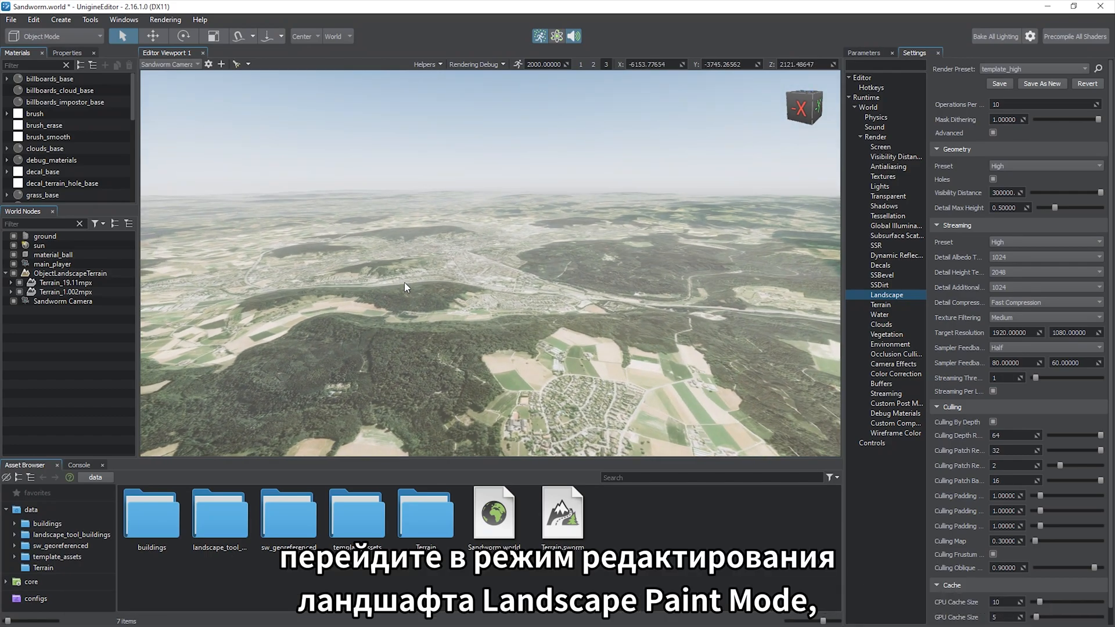
left_click(81, 37)
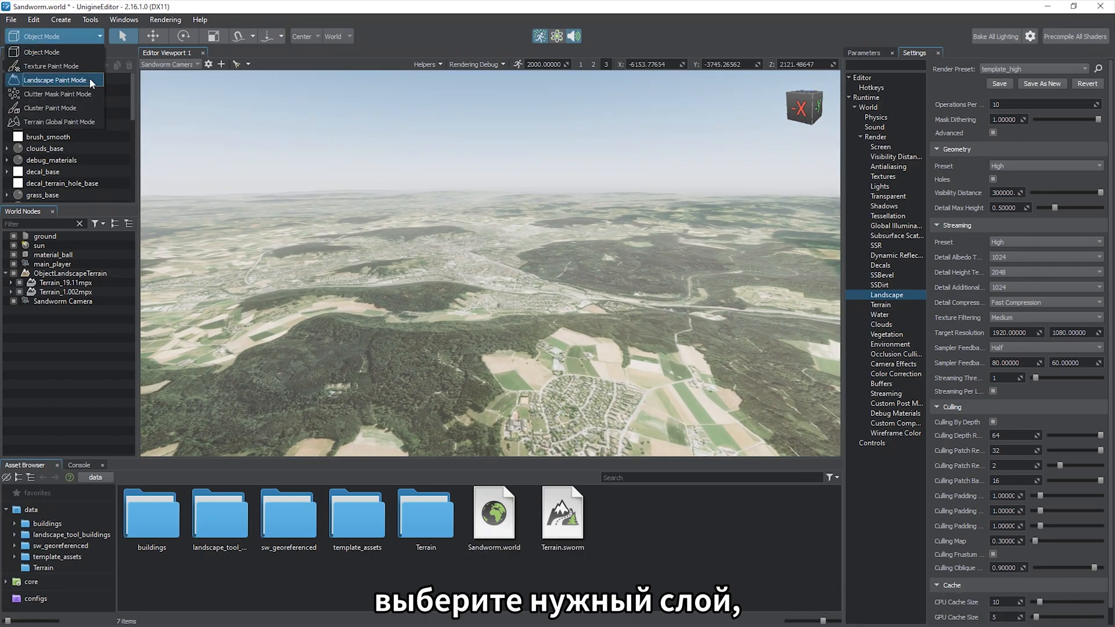
left_click(89, 77)
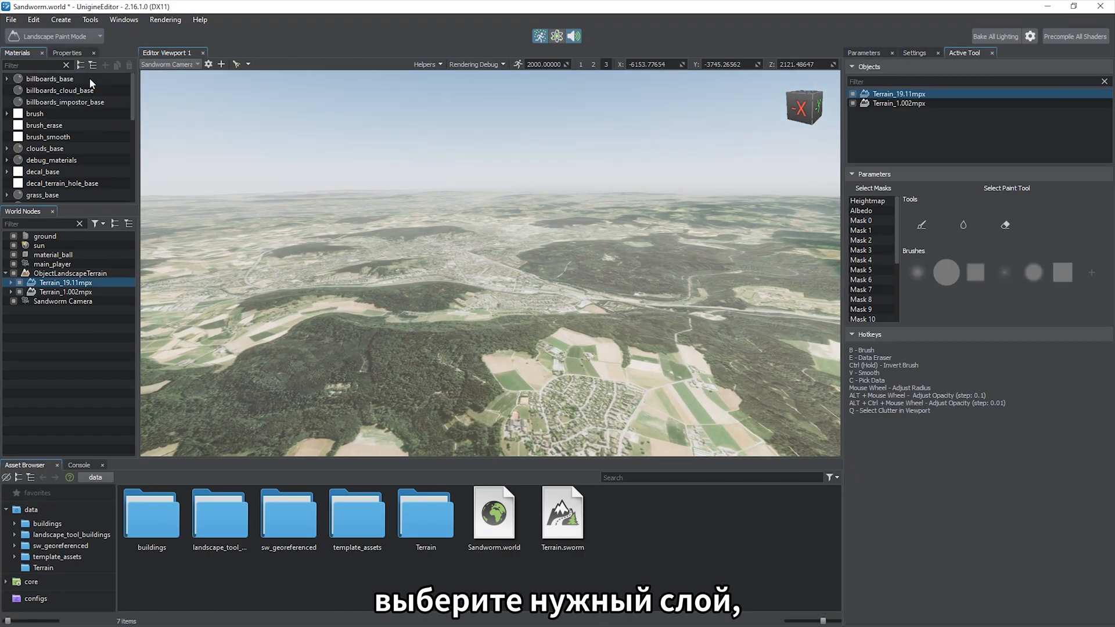
left_click(885, 103)
- Choose the Albedo data for painting and activate the Brush tool with the soft circle brush
left_click(873, 208)
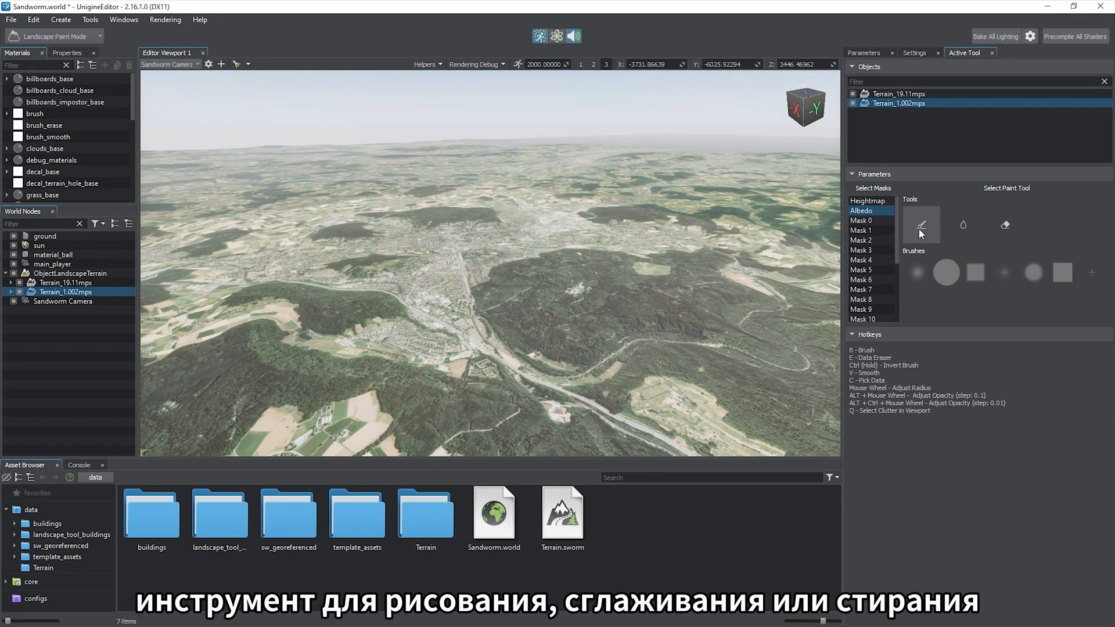
left_click(921, 227)
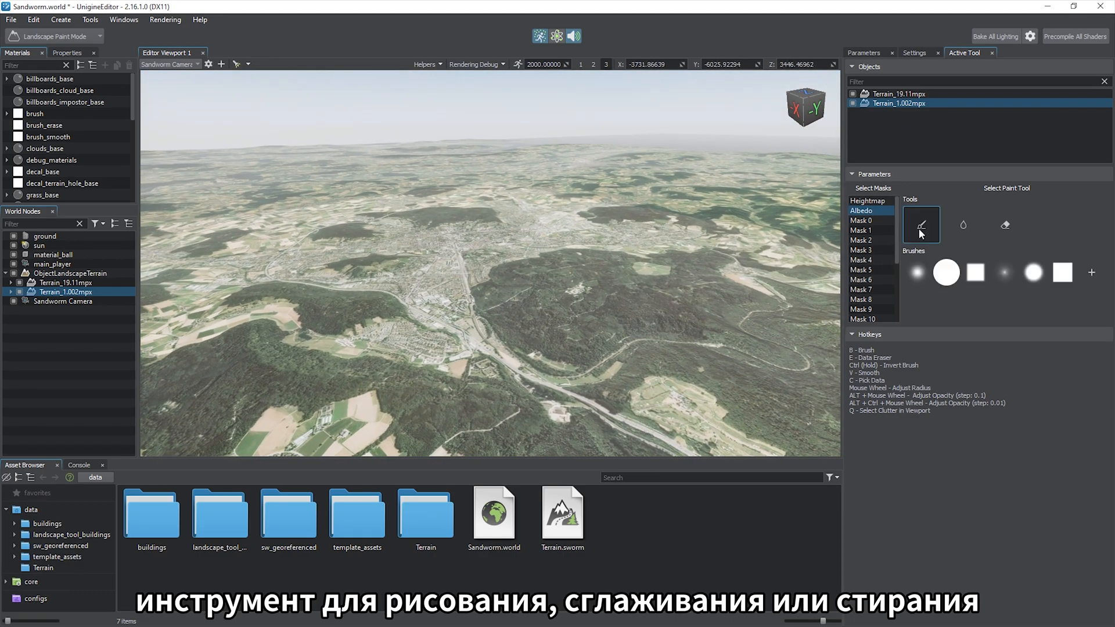
left_click(916, 274)
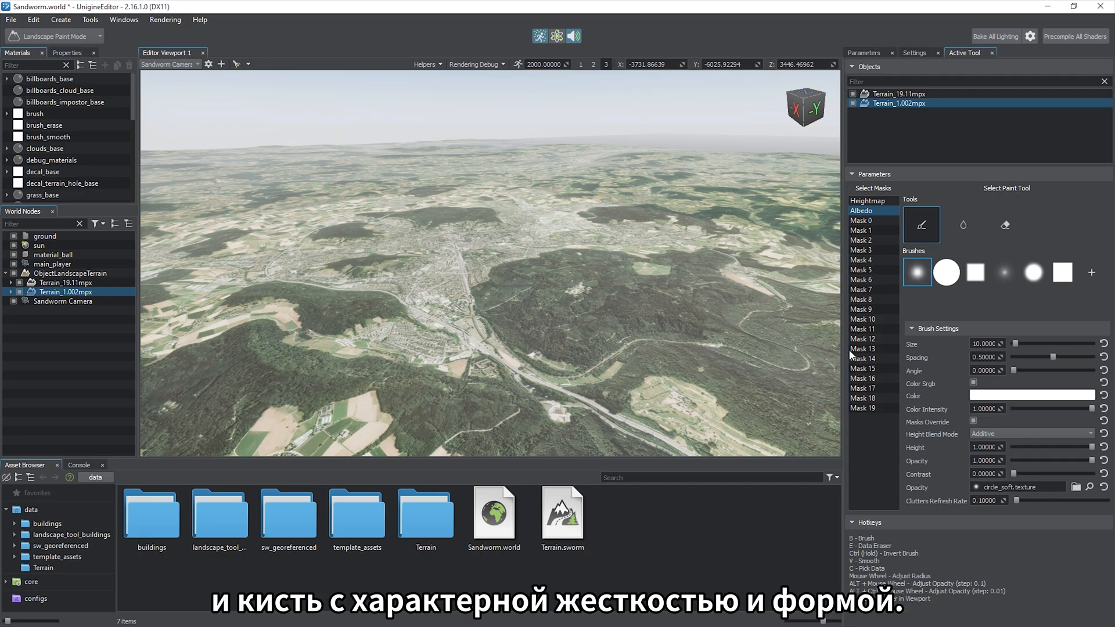
- Try painting a dark Albedo area over the forested hill with the soft circle brush at size 500
key("w")
mouse_move(635, 360)
right_mouse_down()
mouse_move(586, 317)
mouse_move(566, 319)
right_mouse_up()
key("2")
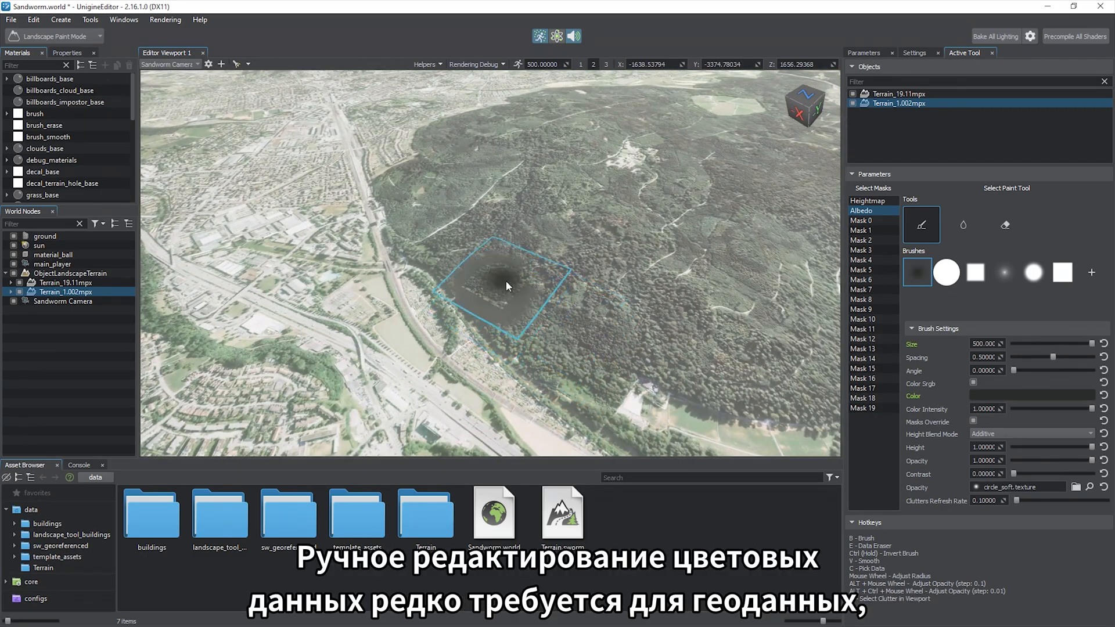
mouse_move(507, 281)
left_mouse_down()
mouse_move(605, 345)
mouse_move(609, 283)
left_mouse_up()
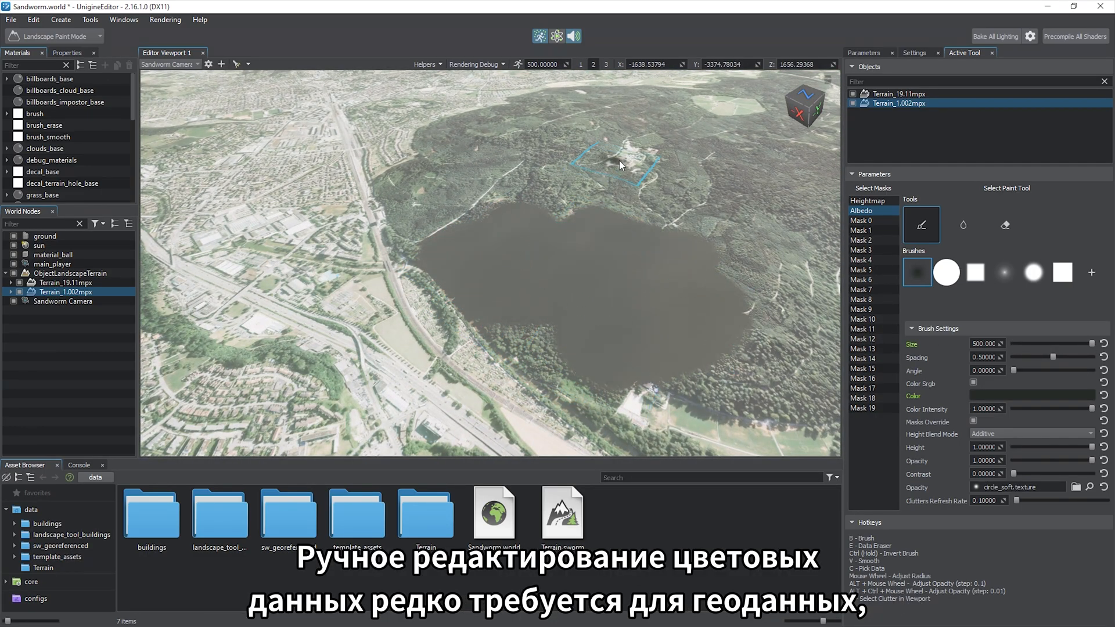
left_click_drag(610, 169, 577, 206)
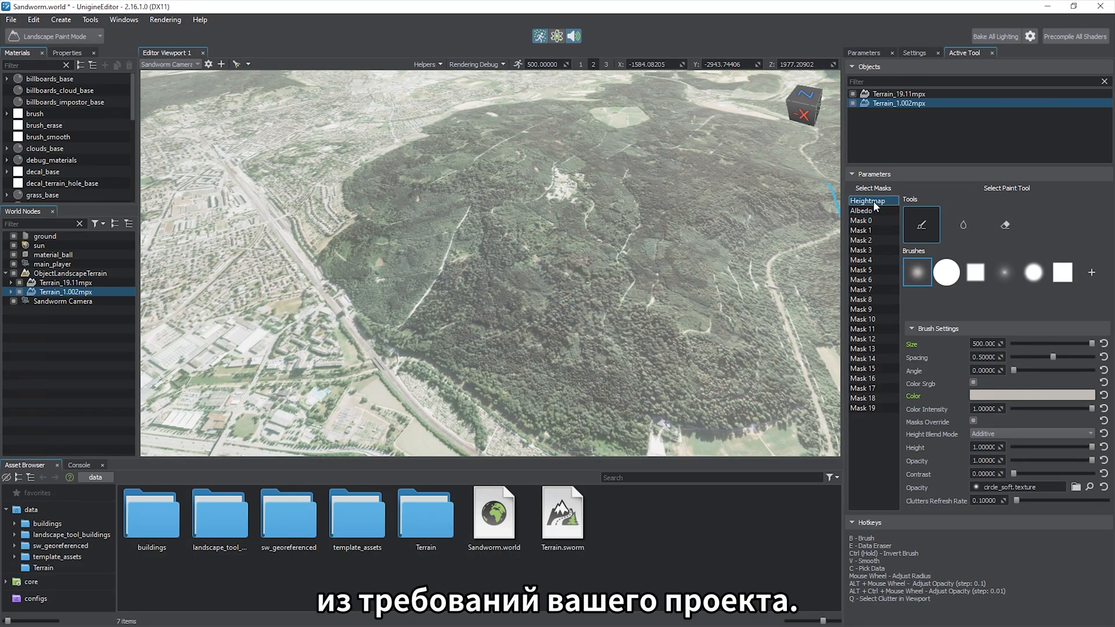
- Sculpt the Heightmap beside the motorway with the brush in Alpha Blend mode, and soften the raised terrain with the Smooth tool
left_click(874, 201)
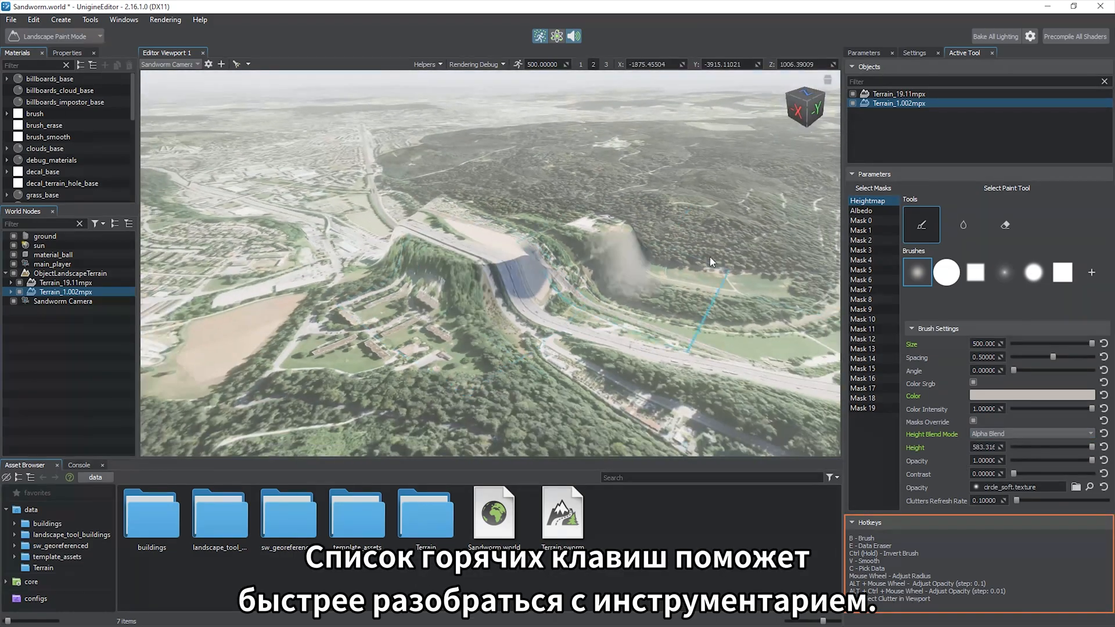
key("v")
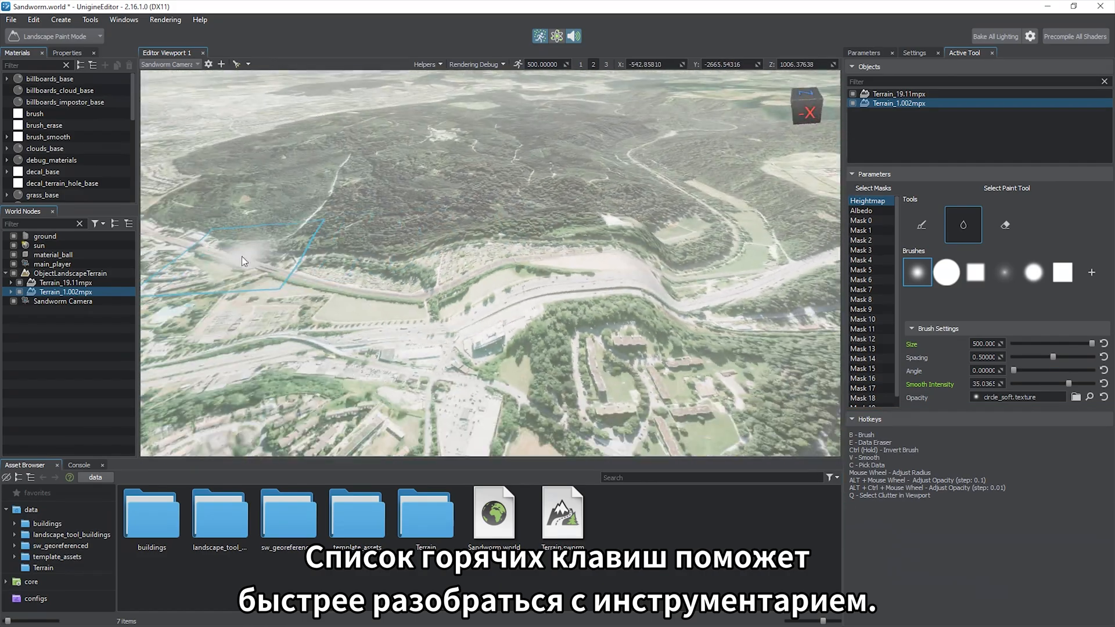
- Return the editor to Object Mode and save the Sandworm world
left_click(90, 34)
left_click(90, 51)
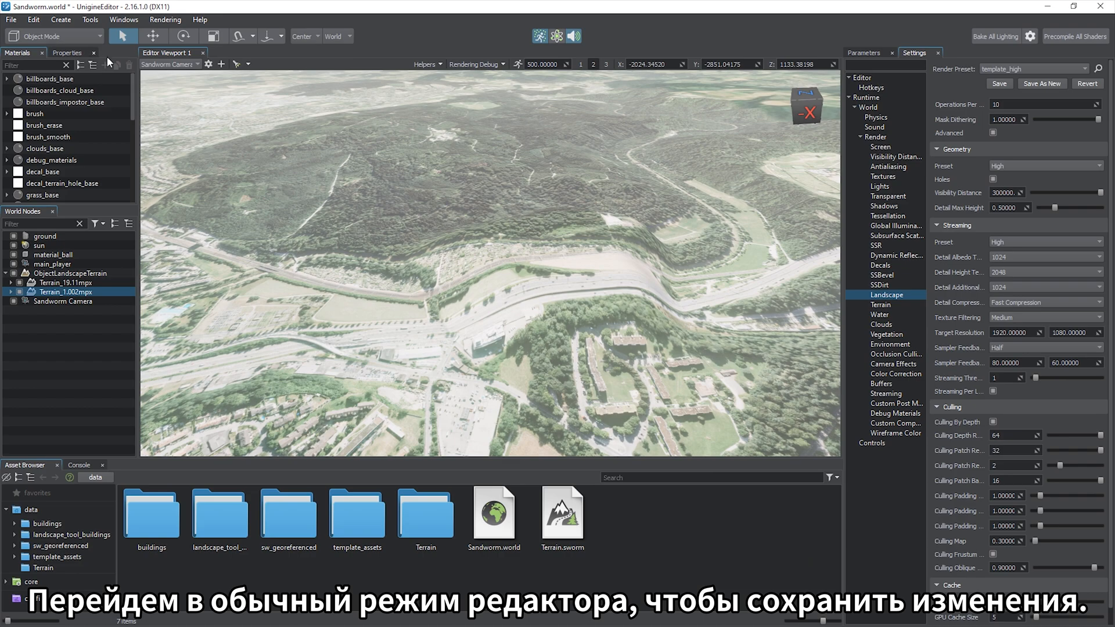
key("ctrl+s")
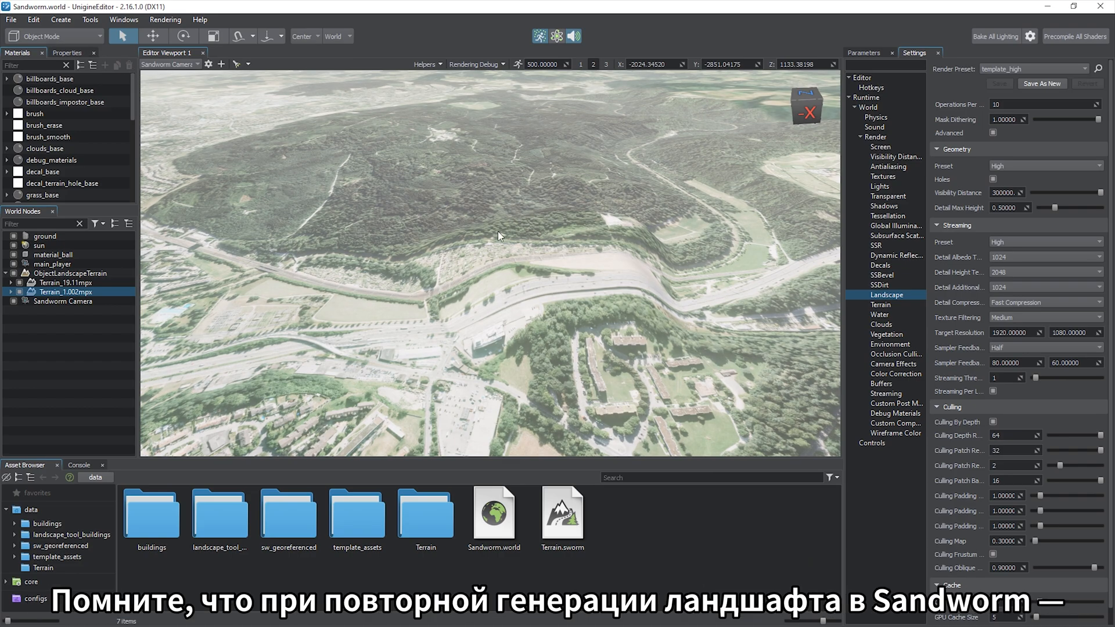
- Open the Terrain.sworm project from the data folder in Sandworm and generate the terrain again
double_click(562, 517)
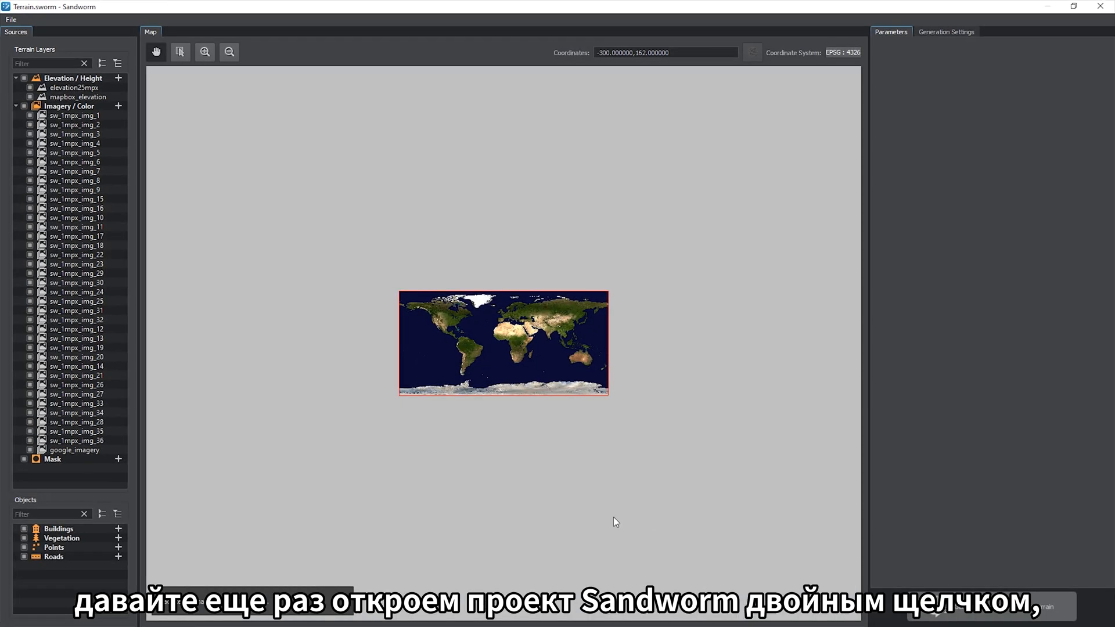
left_click(959, 600)
left_click(636, 359)
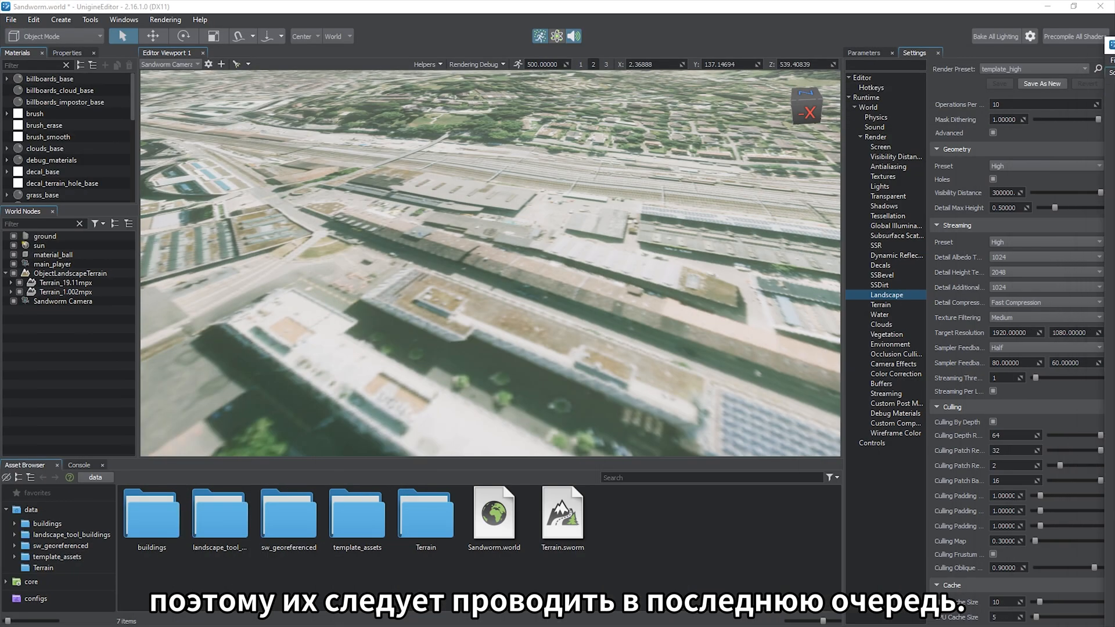
- Inspect the regenerated terrain around the motorway and the forested hill where the heights were edited
middle_click_drag(671, 264, 642, 405)
scroll(642, 406, "down", 3)
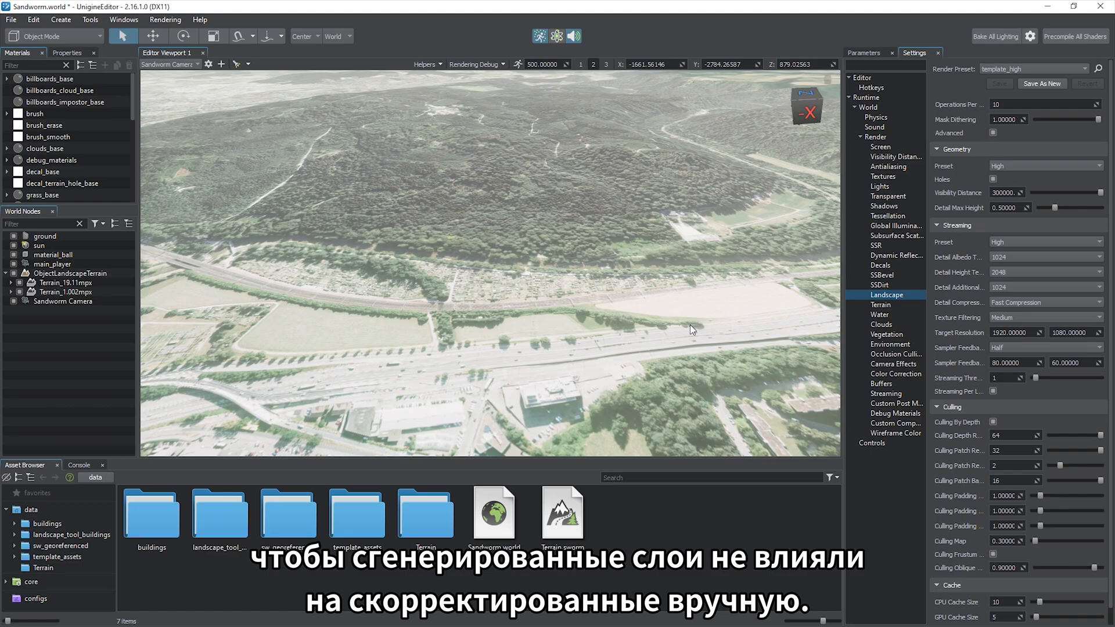
right_click_drag(691, 318, 578, 273)
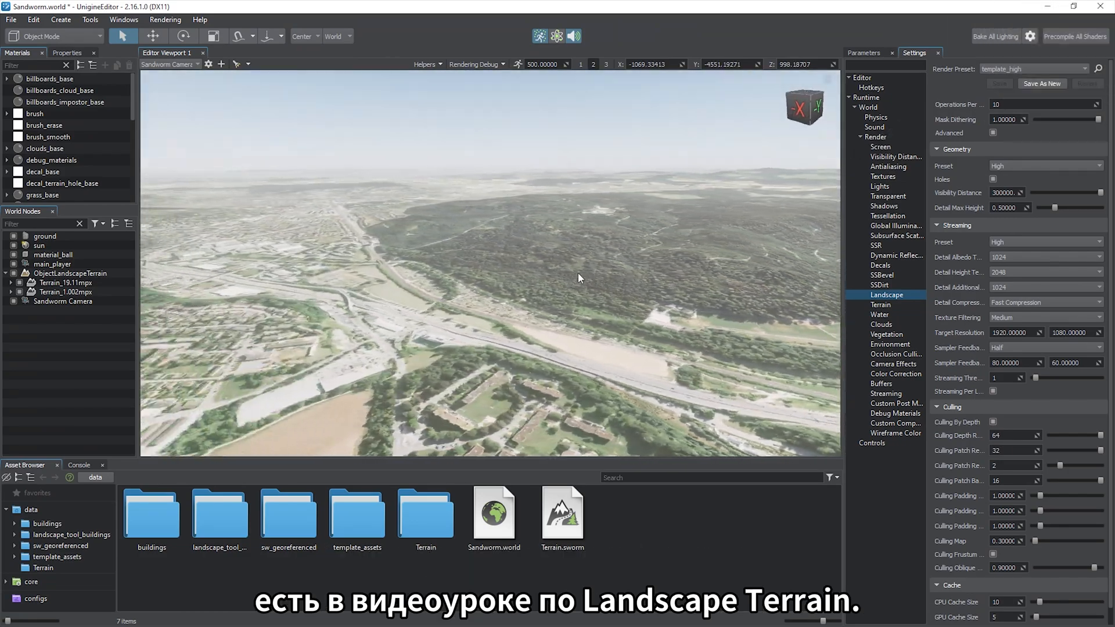
key("w")
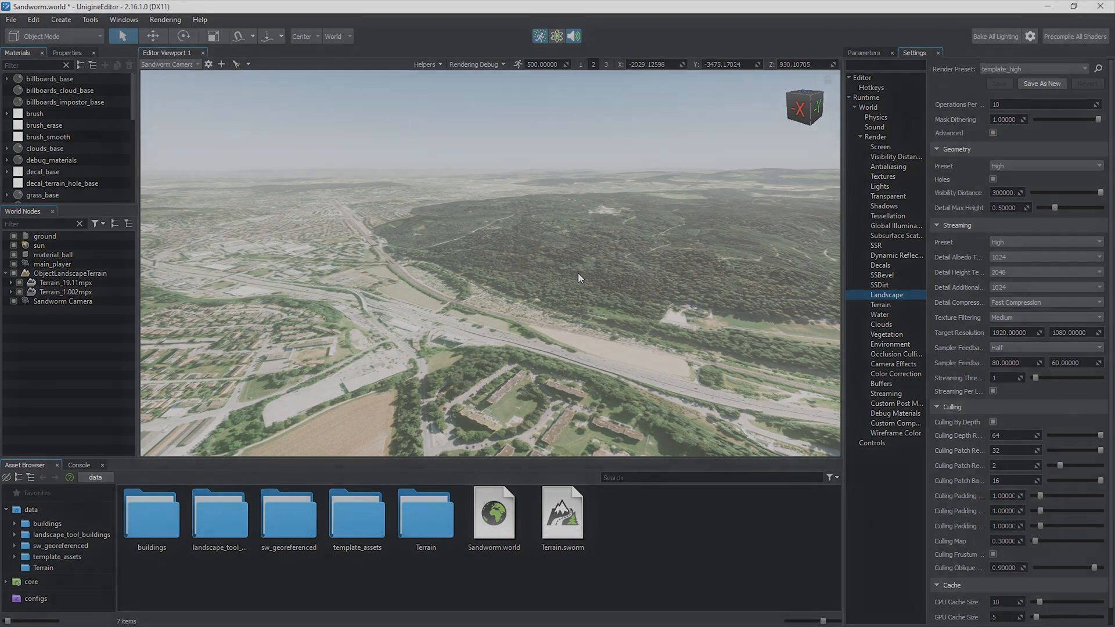